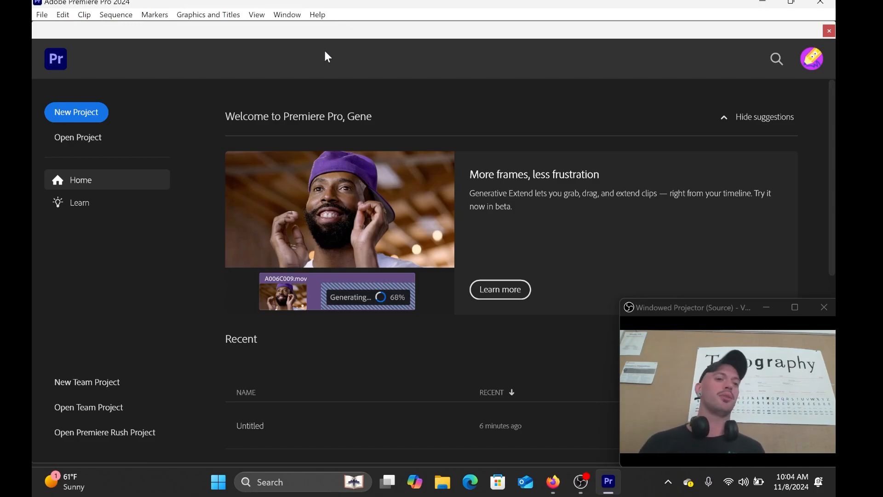
Create a new project named Untitled in F:\ARTWORK 2024\VIDEO 2024, replacing the existing project of that name
left_click(78, 112)
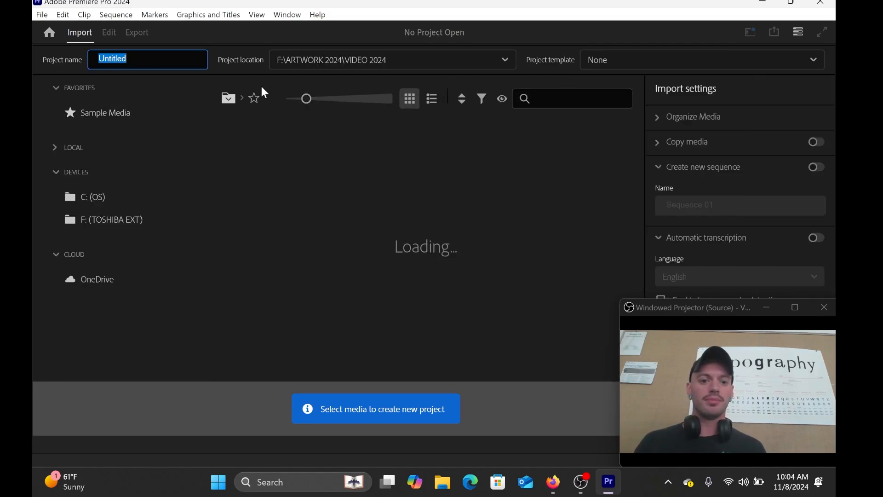
left_click_drag(746, 317, 196, 287)
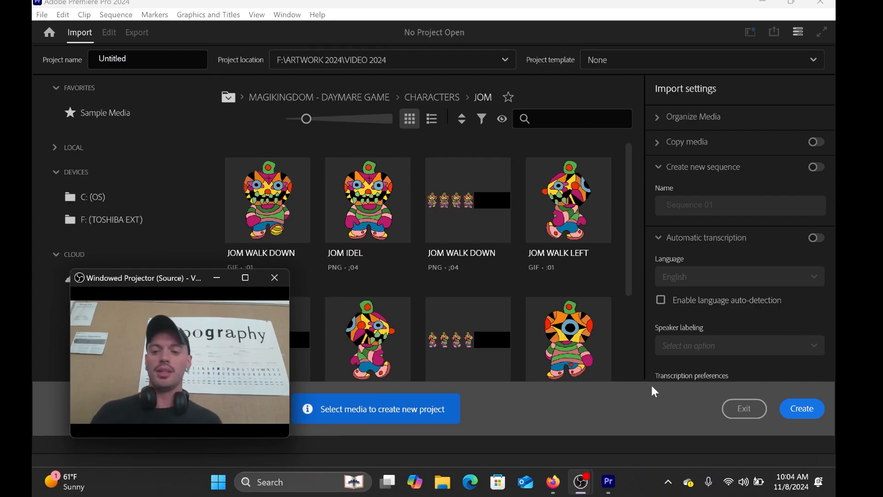
left_click_drag(155, 283, 118, 300)
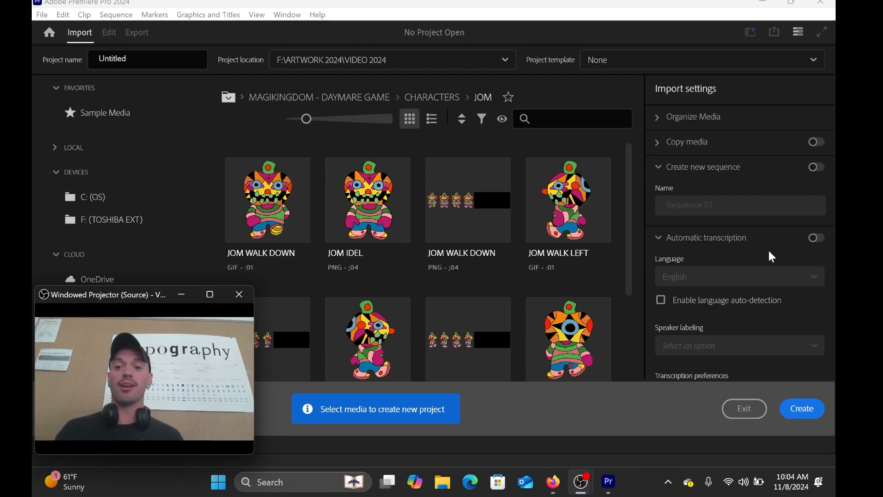
left_click(803, 409)
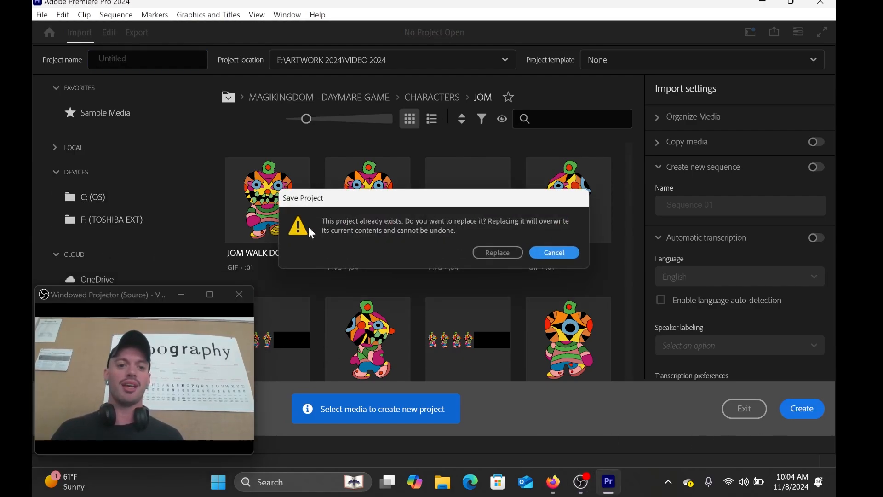
left_click(482, 255)
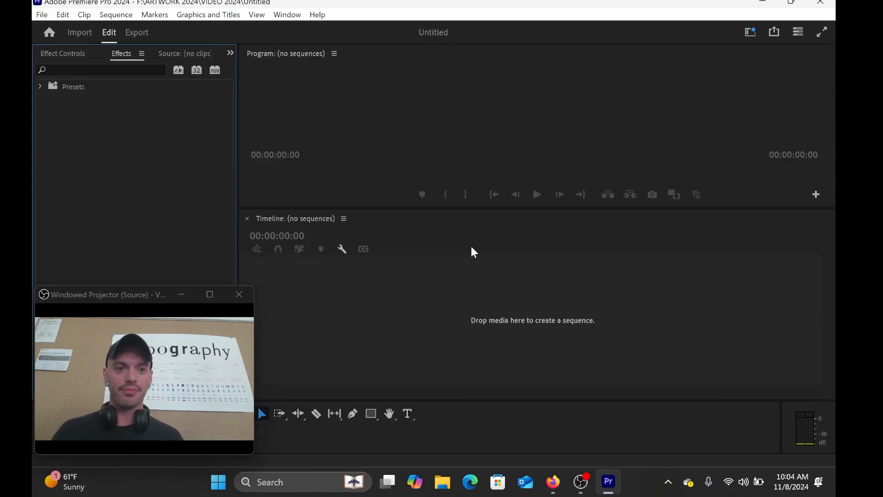
Shrink the floating webcam window into the corner of the screen and make the Project panel taller
left_click_drag(98, 296, 378, 271)
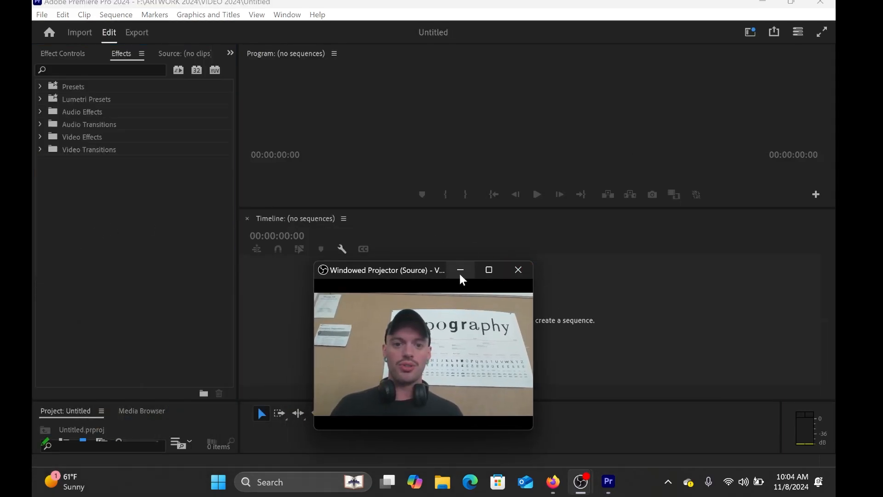
left_click_drag(448, 281, 674, 316)
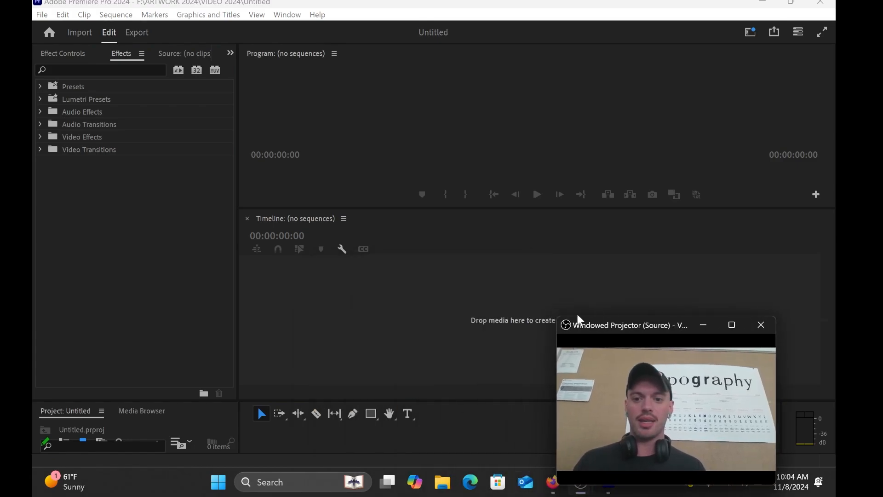
left_click_drag(556, 318, 716, 390)
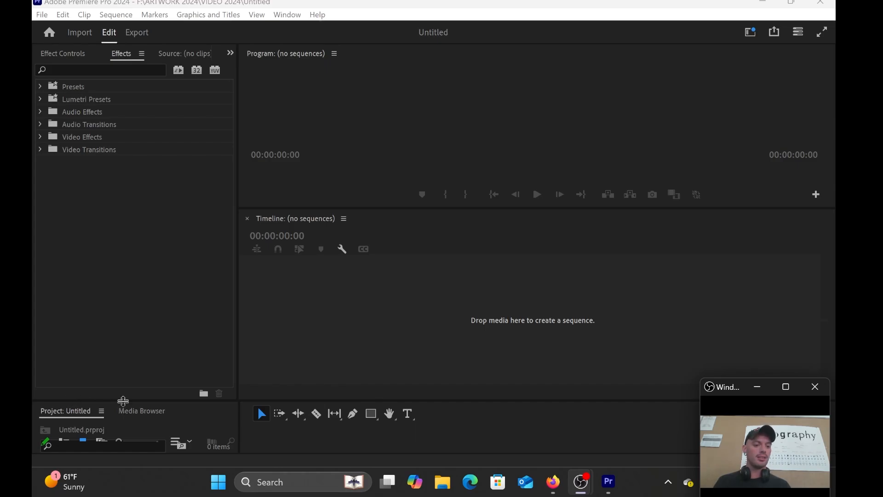
left_click_drag(123, 401, 120, 272)
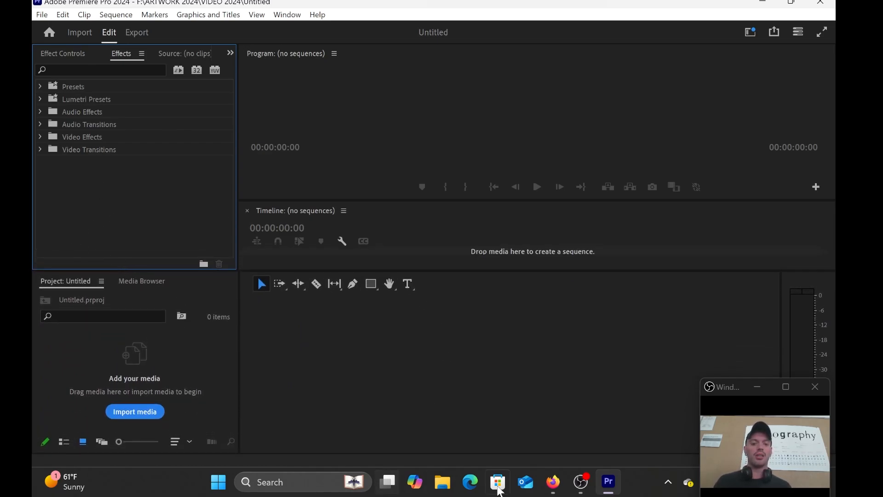
Switch to File Explorer and open the ARTWORK 2024 > VIDEO 2024 > video clips IRL folder on the TOSHIBA EXT (F:) drive
mouse_move(388, 481)
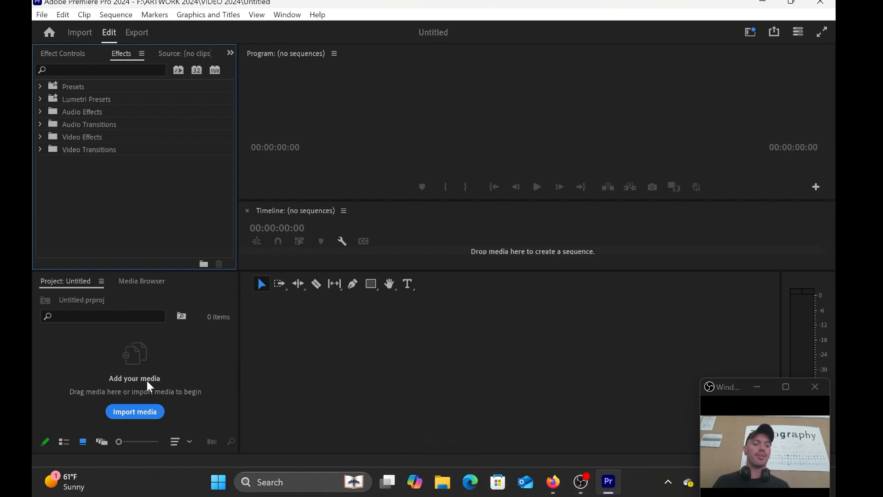
left_click(442, 482)
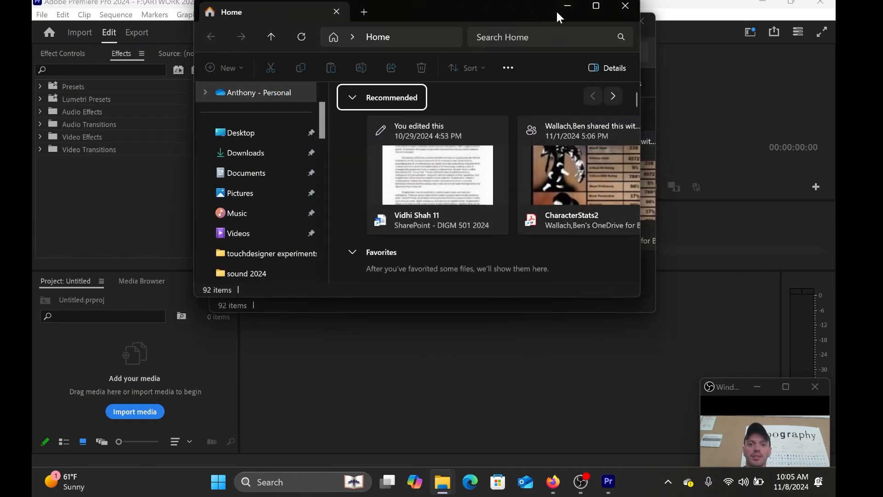
scroll(254, 223, "down", 3)
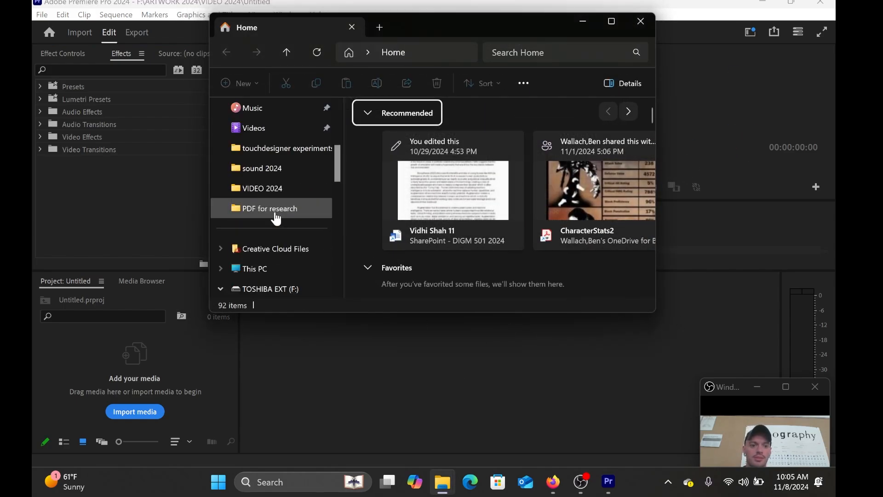
scroll(275, 210, "up", 4)
scroll(274, 194, "down", 3)
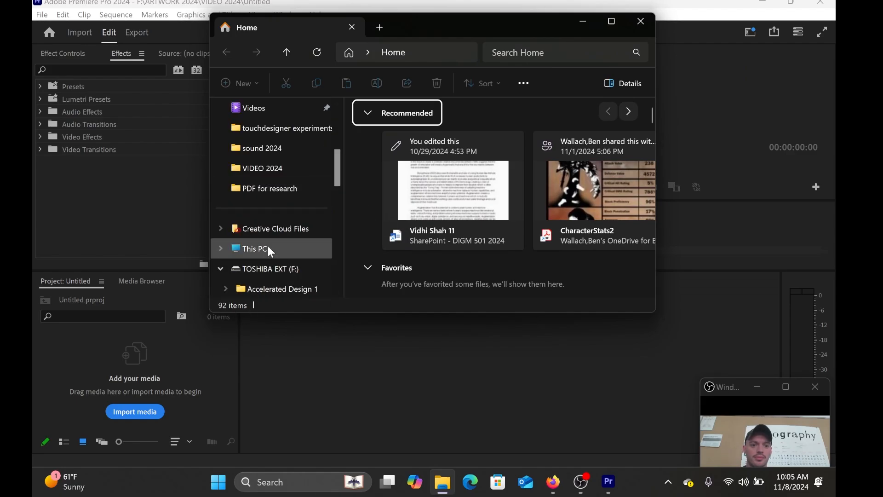
left_click(271, 272)
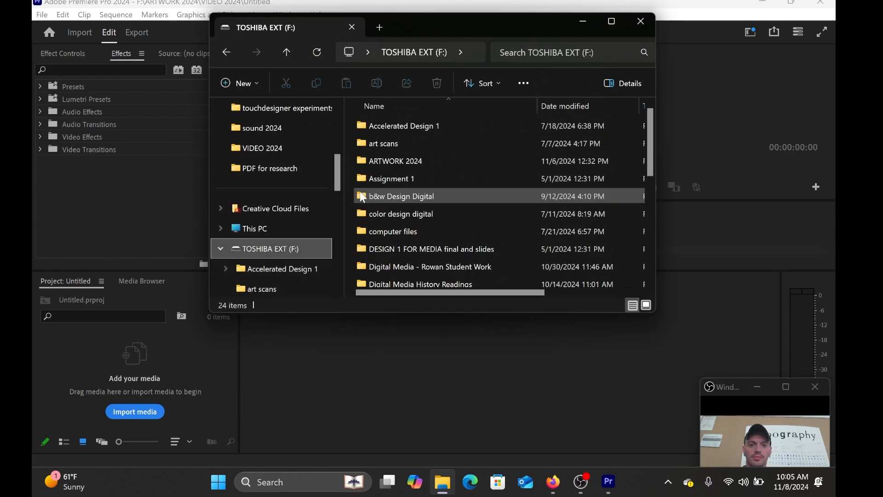
double_click(388, 161)
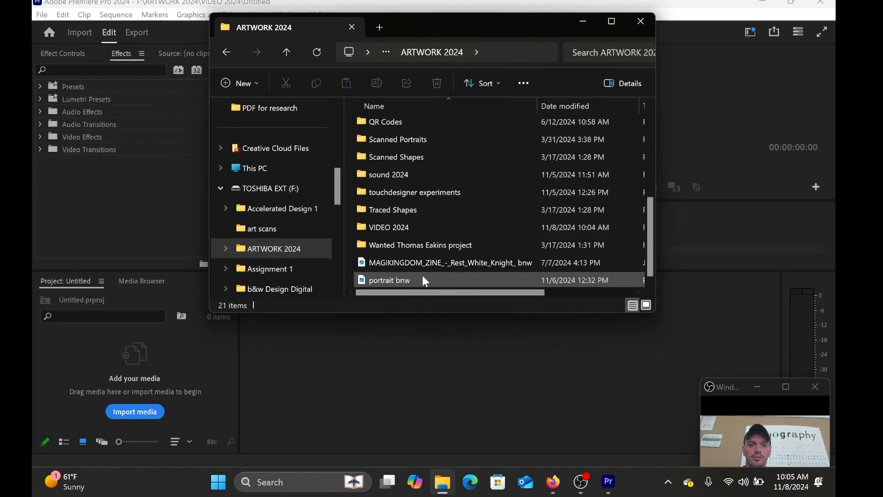
left_click(395, 229)
double_click(394, 228)
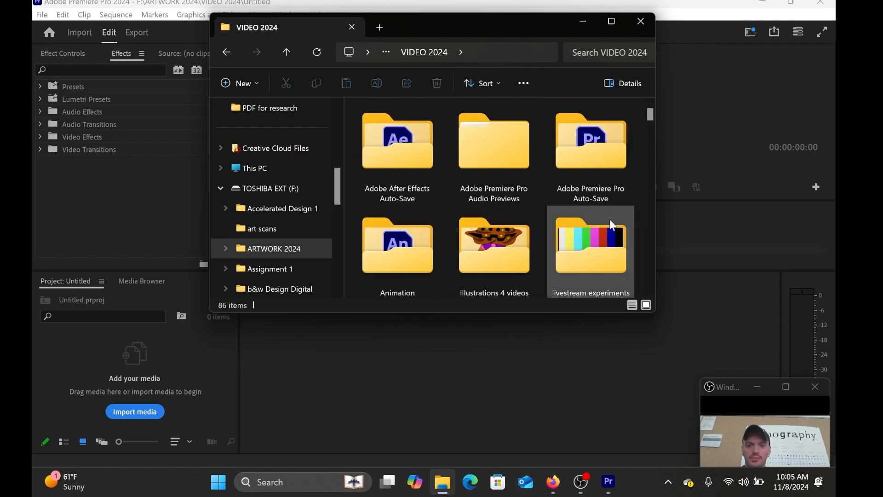
scroll(594, 217, "down", 3)
scroll(594, 216, "up", 3)
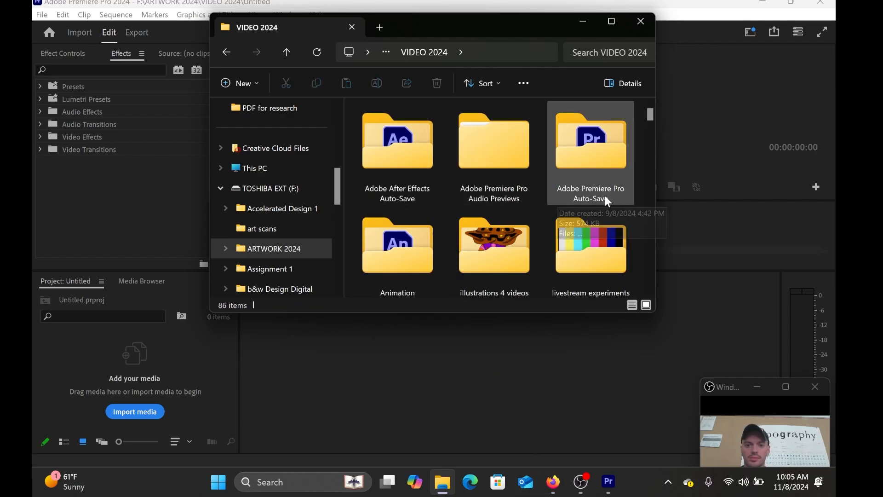
scroll(647, 121, "down", 3)
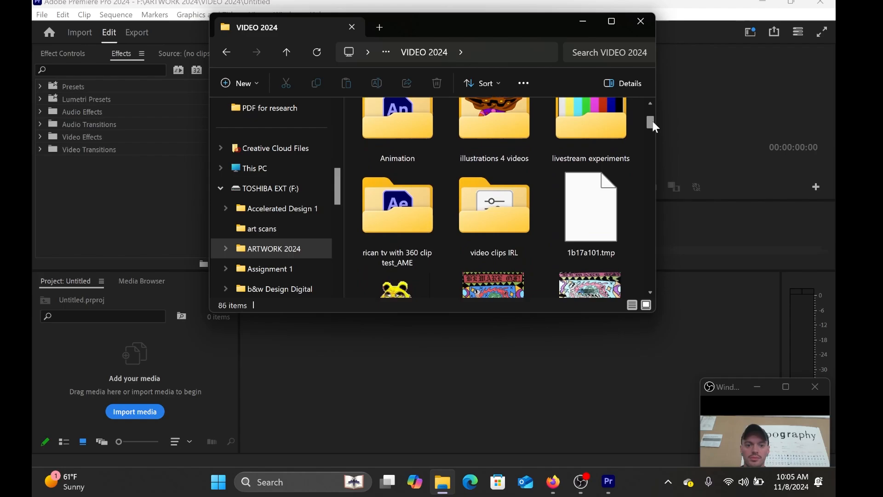
double_click(518, 159)
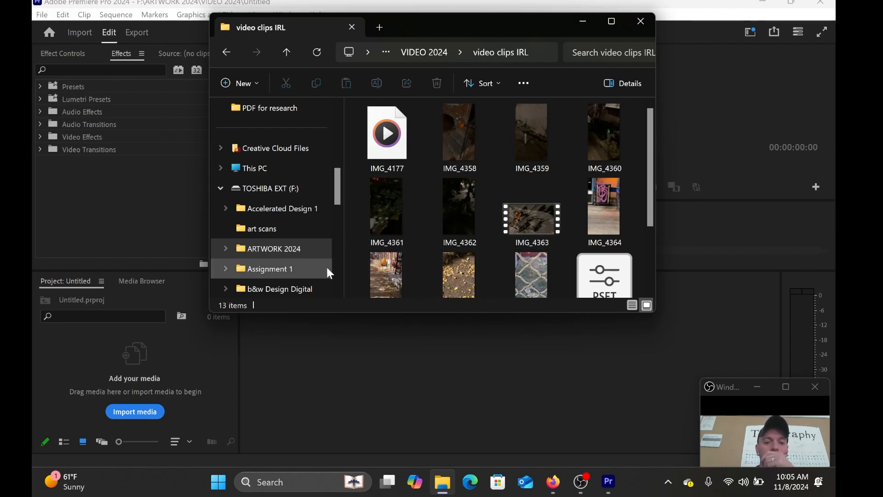
Import IMG_4370 from the folder into the Premiere Pro project and create a timeline sequence from it
left_click_drag(391, 276, 116, 346)
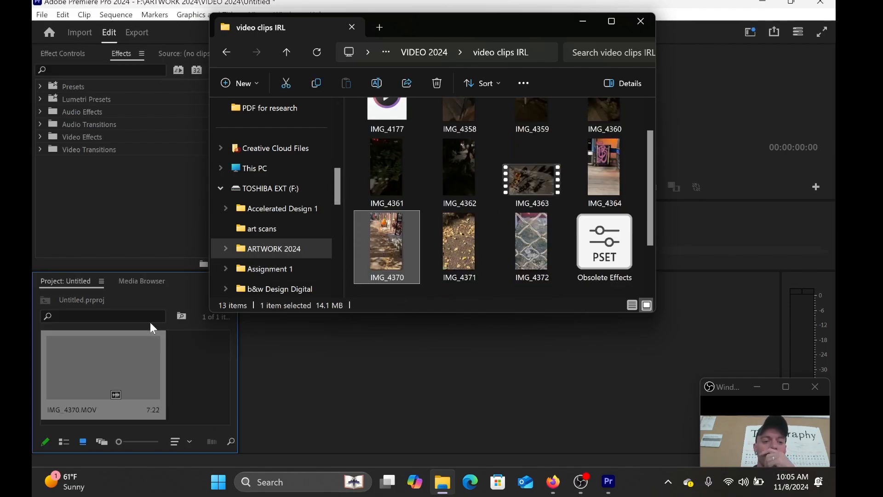
left_click(583, 21)
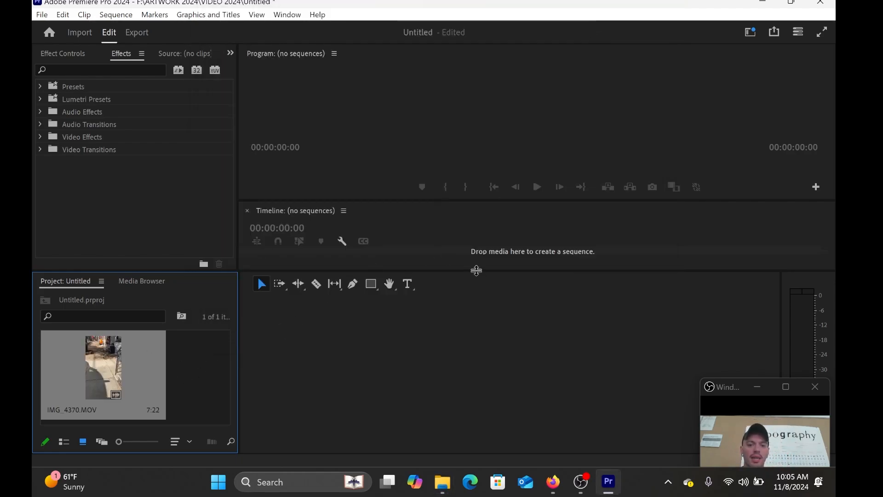
left_click_drag(477, 270, 477, 301)
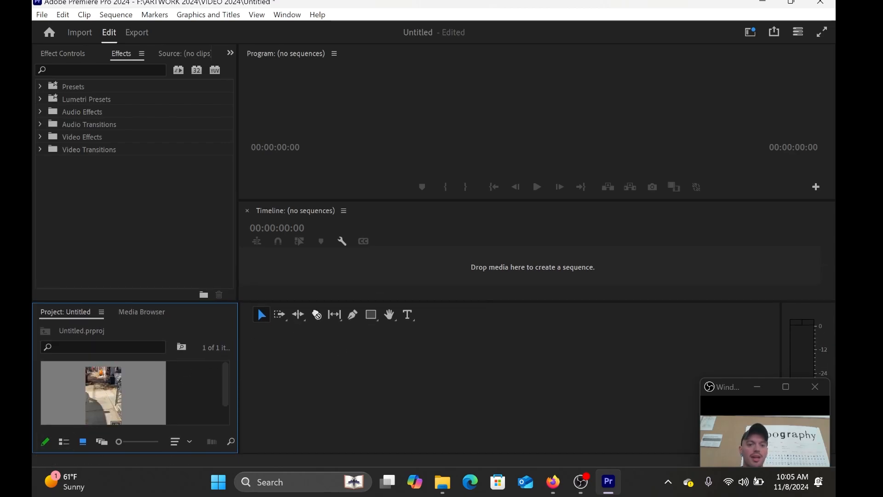
left_click_drag(461, 262, 455, 266)
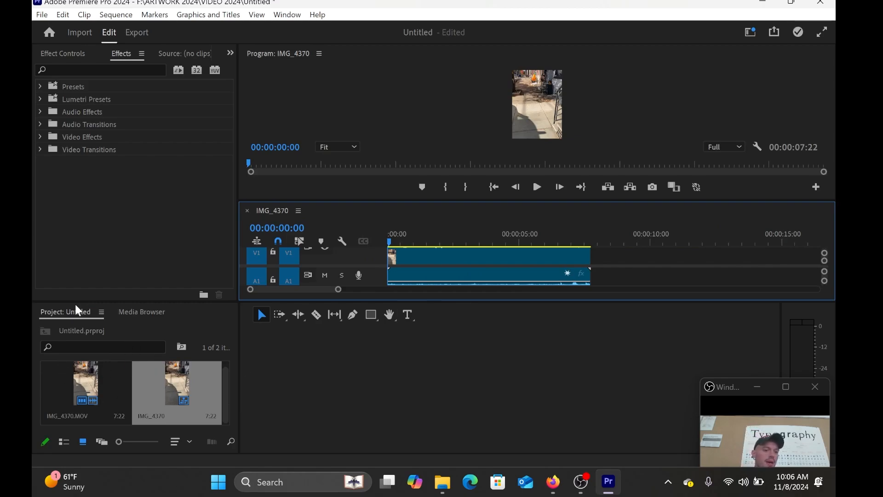
Resize the workspace panels to give the timeline tracks and the Program monitor more height
left_click_drag(117, 302, 117, 241)
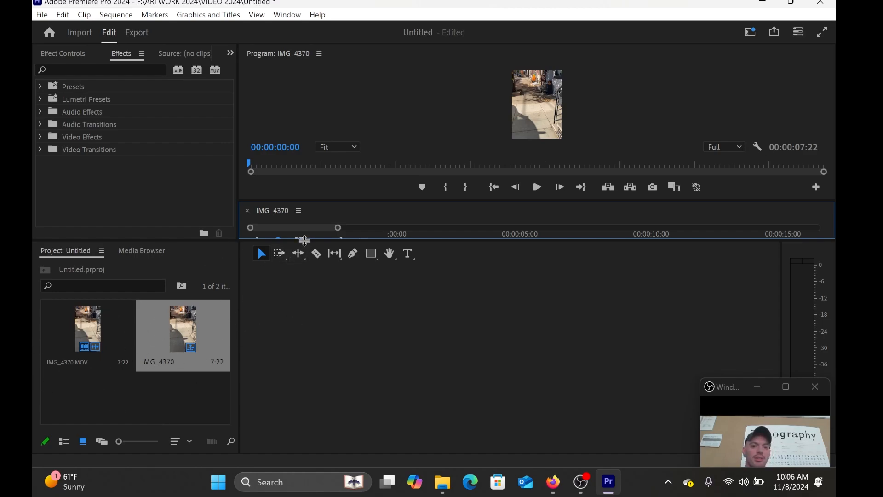
mouse_move(303, 241)
left_mouse_down()
mouse_move(302, 386)
mouse_move(302, 354)
left_mouse_up()
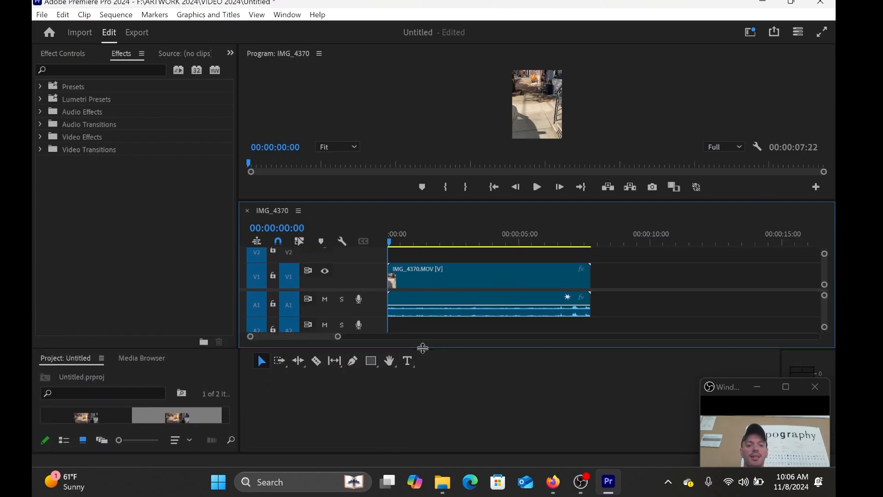
left_click_drag(422, 349, 424, 399)
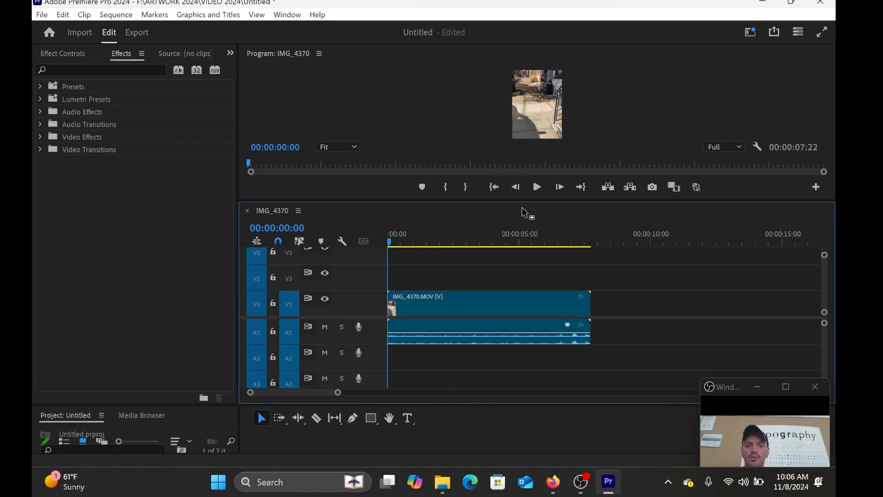
left_click_drag(523, 200, 523, 272)
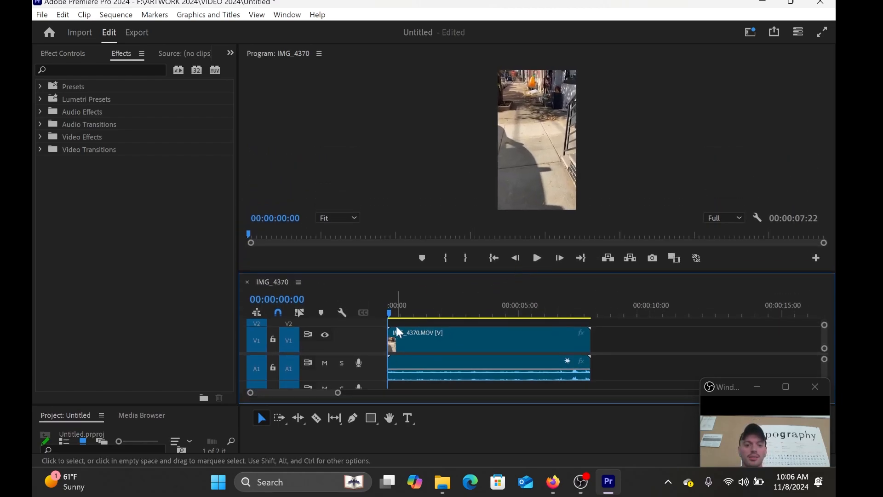
Scrub the playhead to 00:00:06:21 and examine the frame in the Program monitor at different zoom levels, ending at 53%
left_click_drag(391, 313, 564, 281)
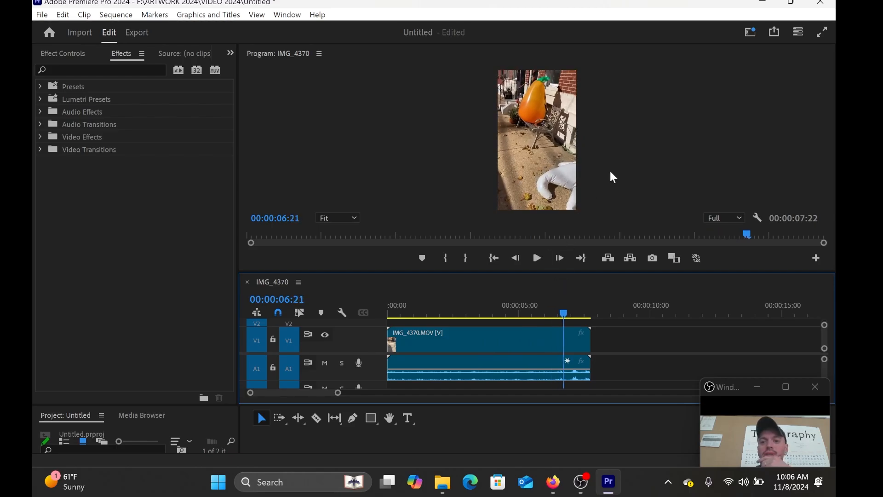
scroll(599, 166, "down", 2)
scroll(590, 165, "down", 1)
scroll(584, 170, "up", 5)
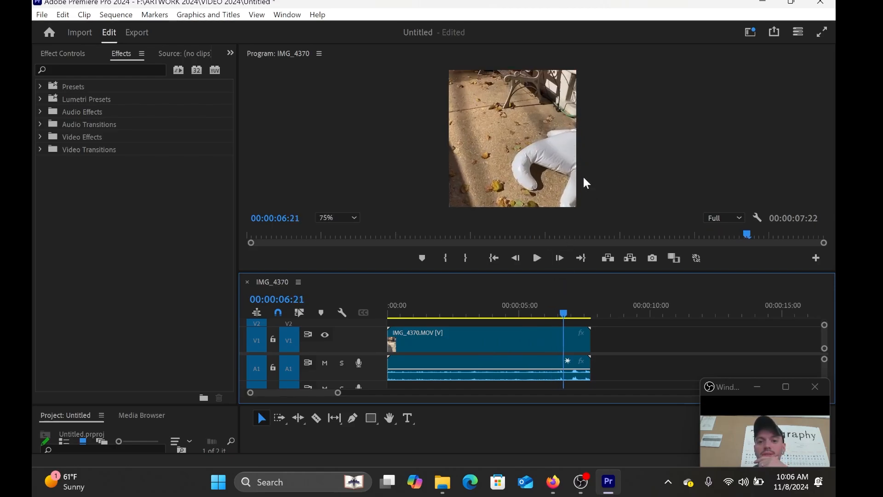
scroll(581, 176, "down", 2)
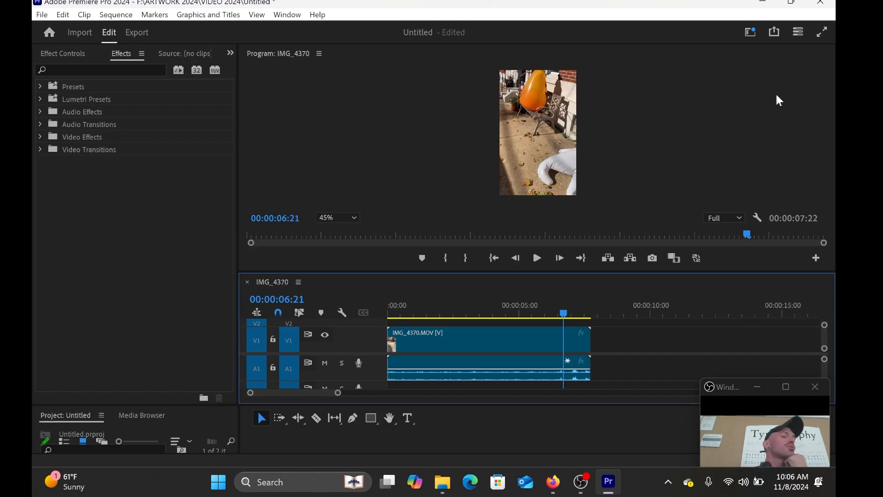
scroll(579, 157, "up", 4)
scroll(581, 141, "down", 3)
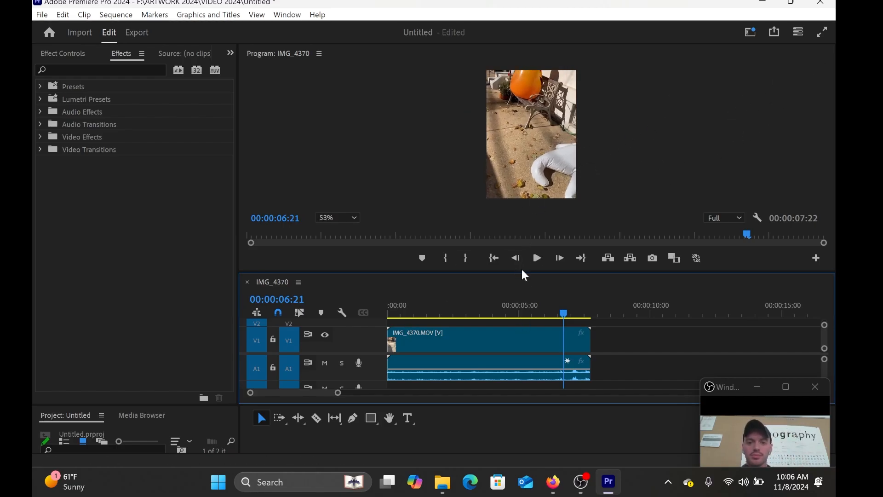
Make the timeline panel taller, then select the audio clip on track A1 with the playhead returned to the sequence start
left_click_drag(525, 271, 525, 239)
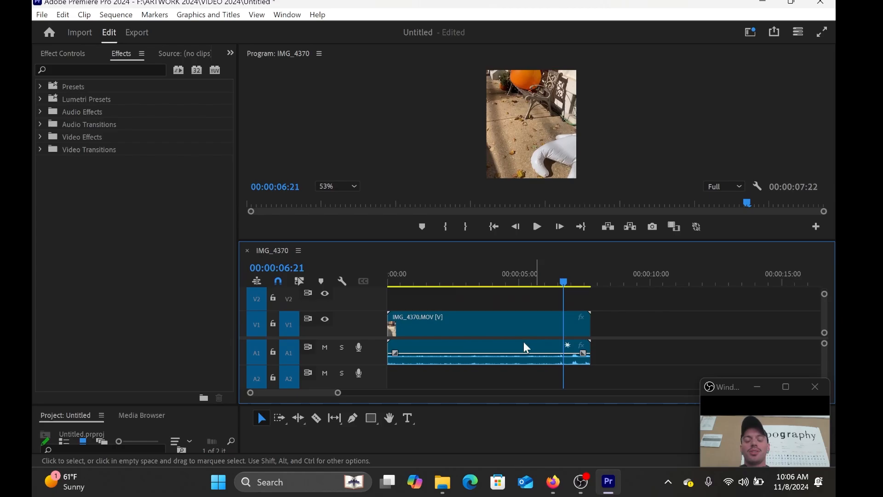
left_click_drag(564, 279, 439, 279)
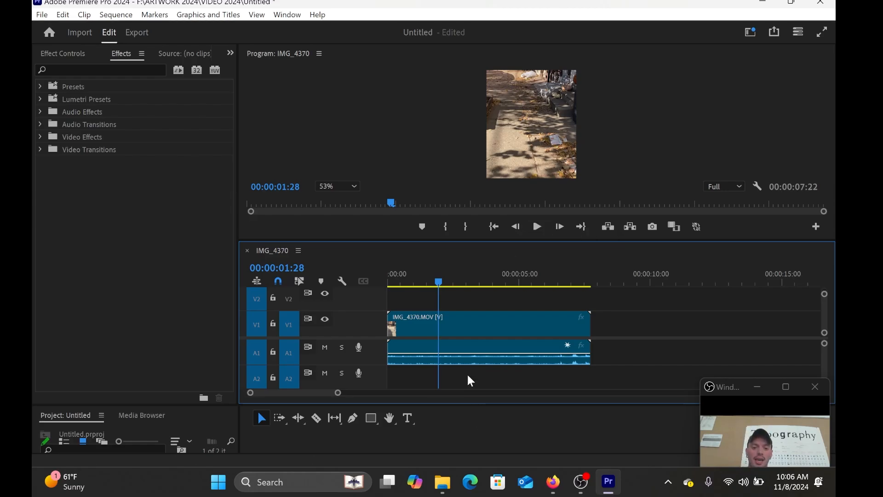
left_click(491, 358)
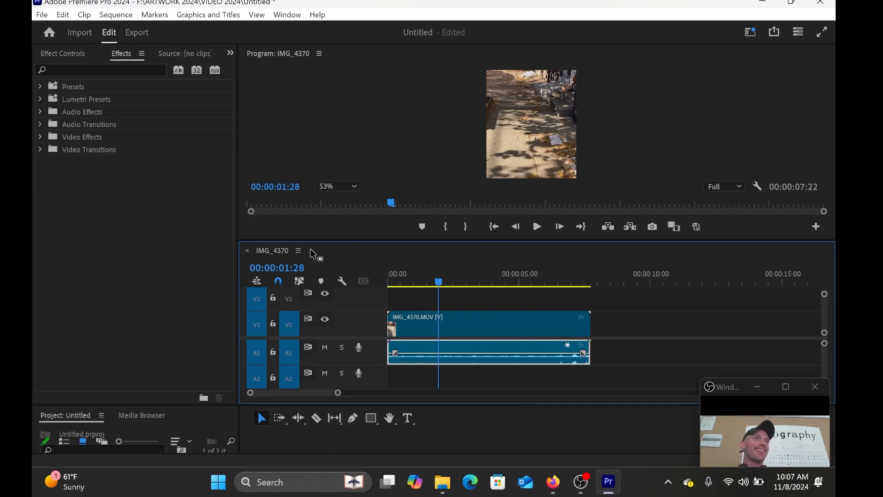
key("Home")
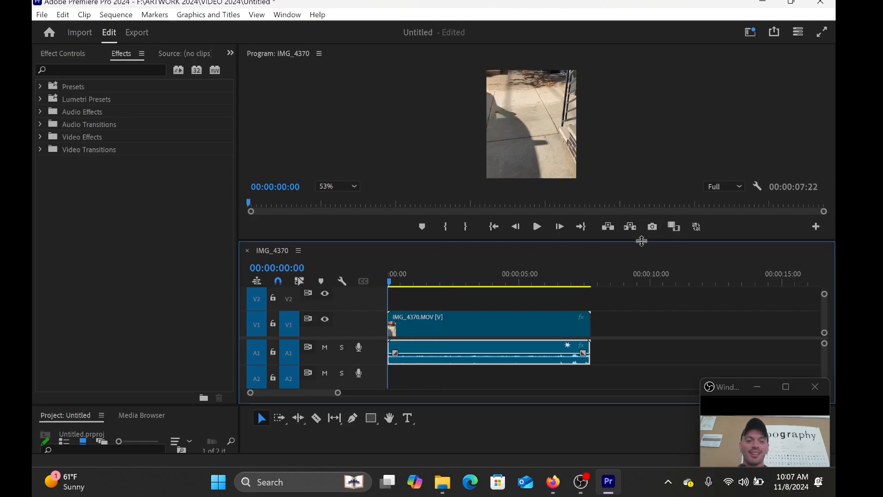
Play the sequence while checking the system sound volume, and return the playhead to the sequence start
left_click(538, 227)
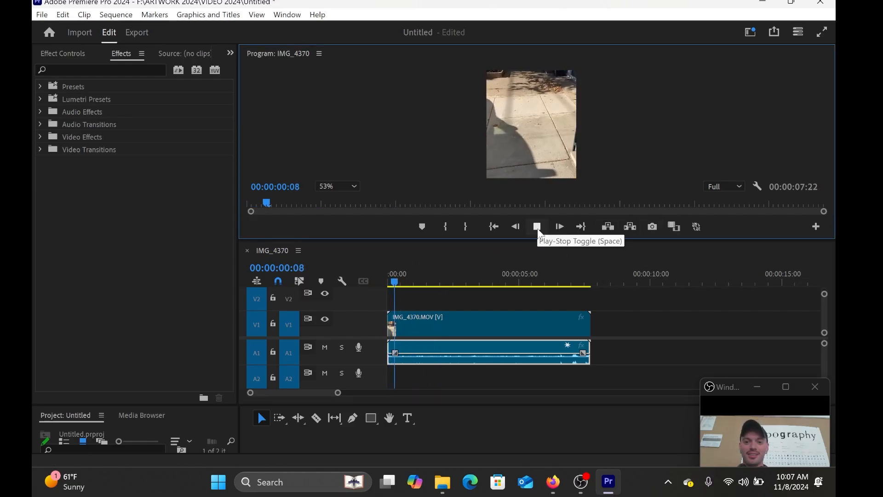
left_click(744, 482)
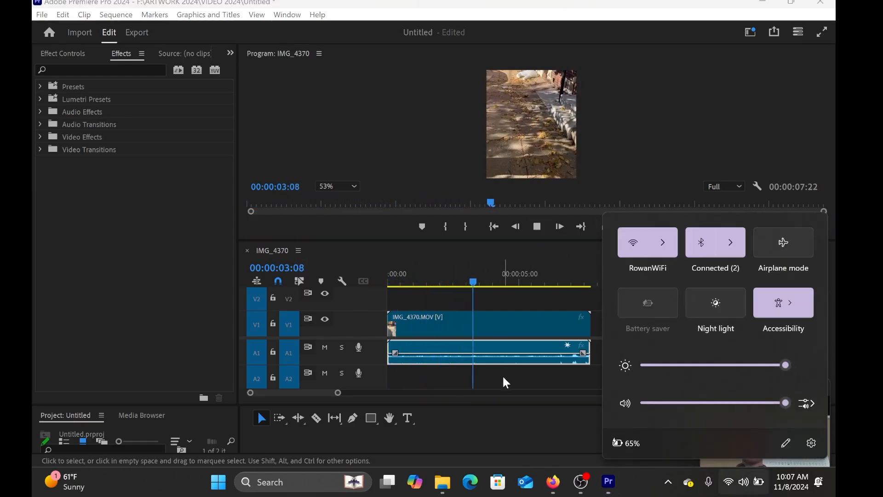
left_click(580, 293)
key("Home")
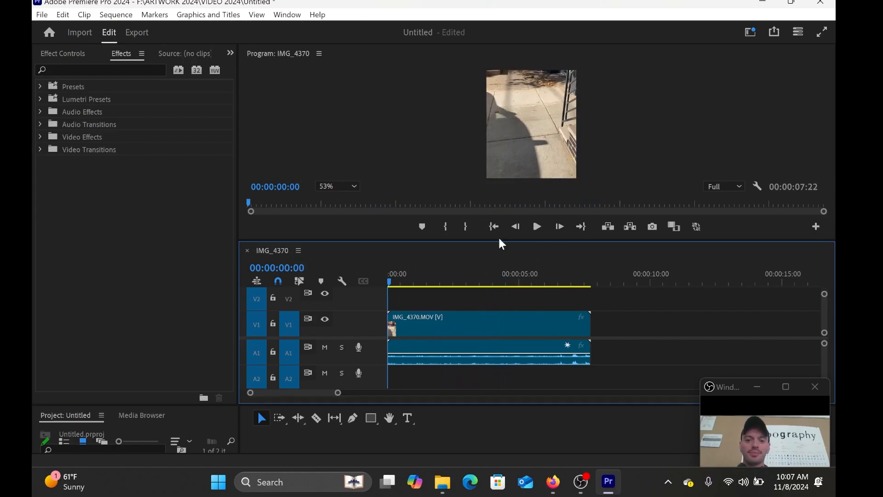
Switch to OBS to check the recording's audio mixer, and return to Premiere Pro
mouse_move(581, 481)
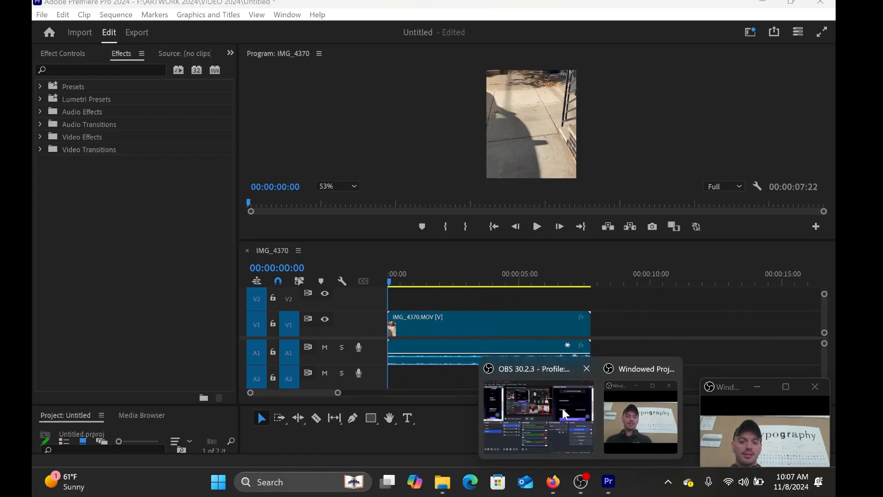
left_click(500, 367)
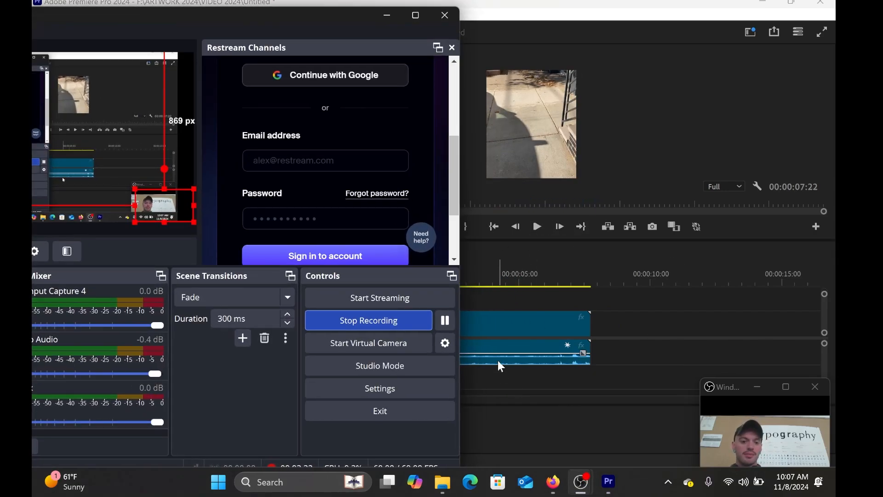
left_click(382, 5)
Cut the audio clip from track A1, move the playhead to 00:00:03:11 and enlarge the Program monitor
left_click(436, 351)
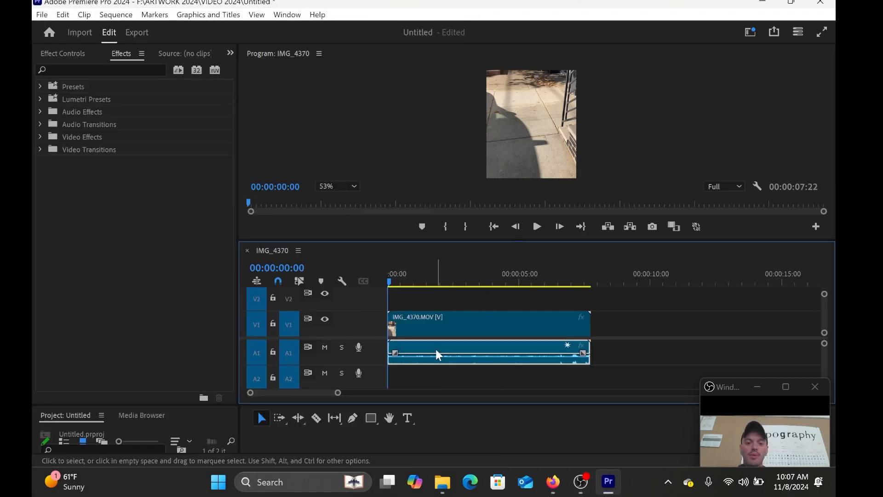
right_click(441, 352)
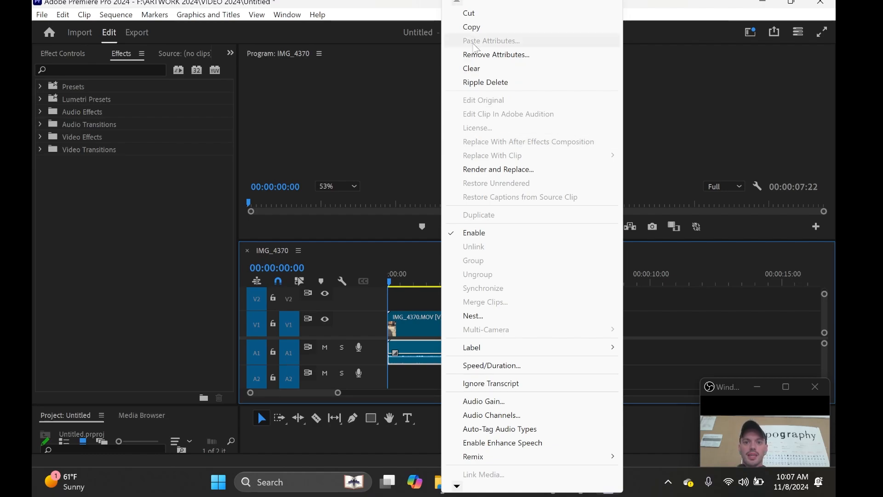
left_click(477, 16)
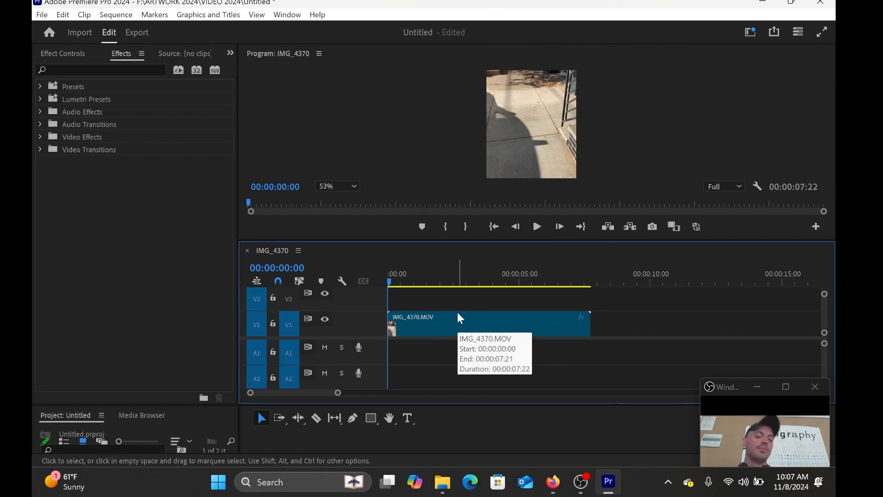
left_click_drag(390, 282, 477, 289)
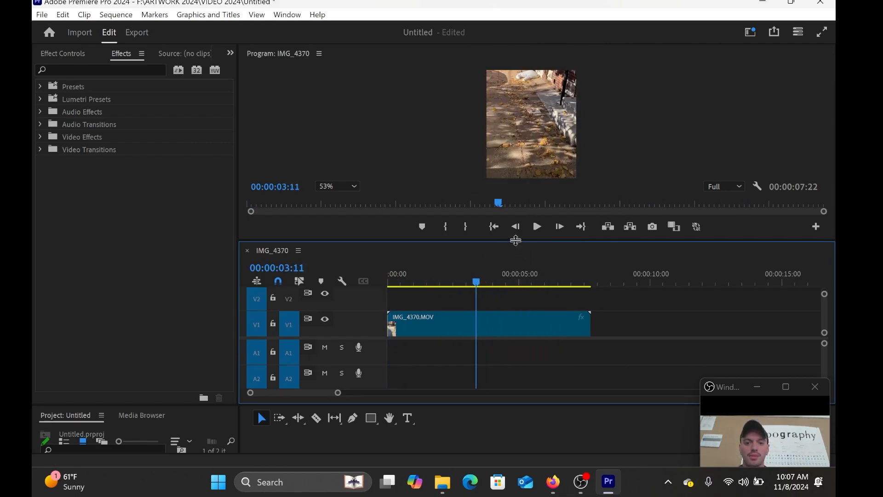
left_click_drag(519, 243, 519, 338)
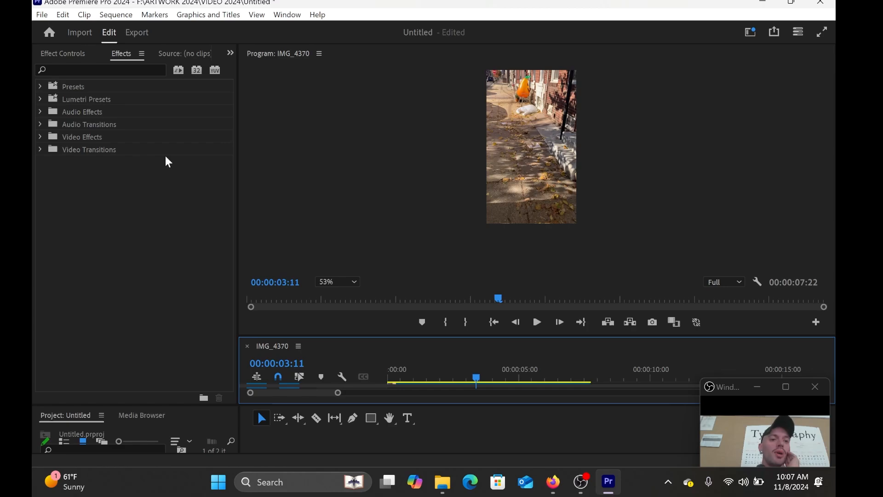
Find the Black & White effect by searching the effects for "im" and apply it to the IMG_4370 clip on V1
left_click(41, 70)
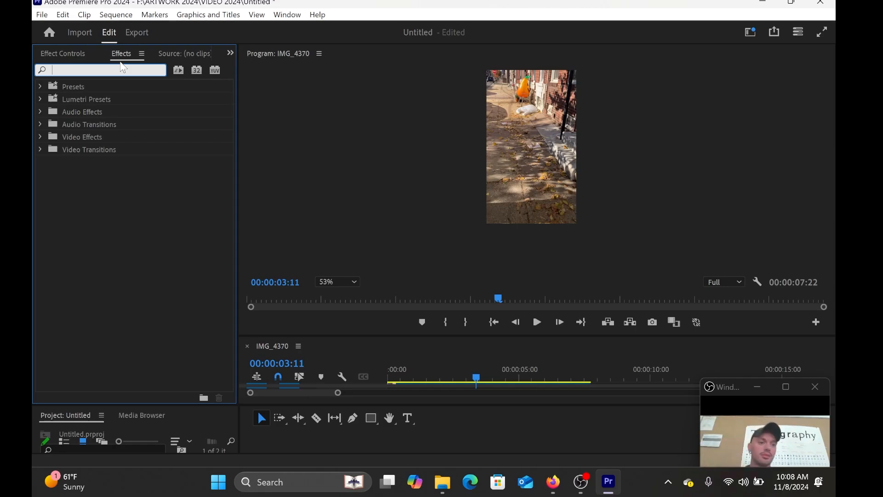
type("im")
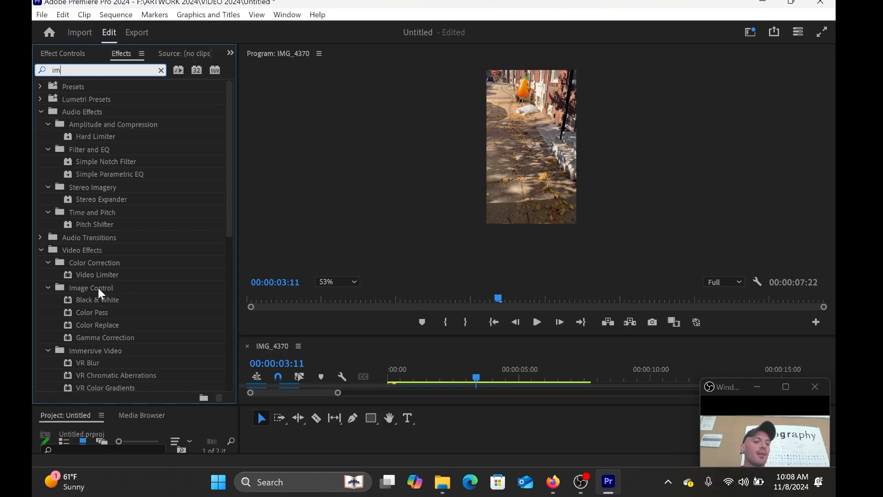
scroll(230, 230, "down", 2)
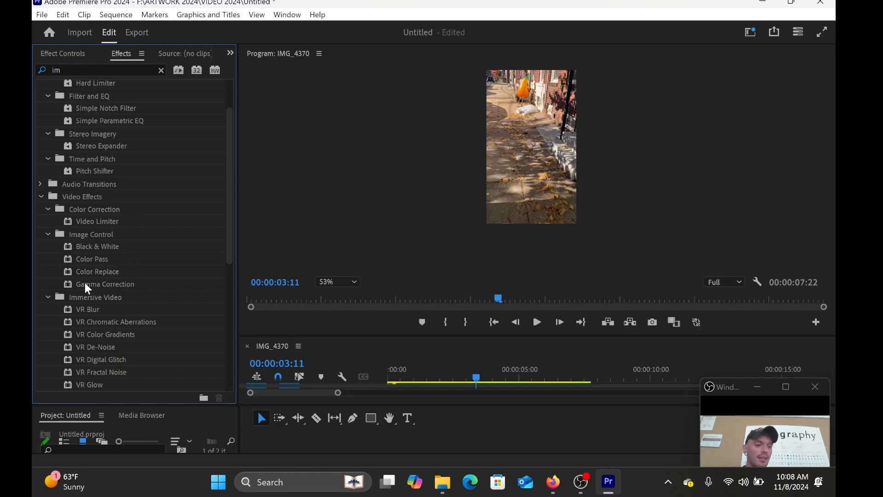
left_click(97, 249)
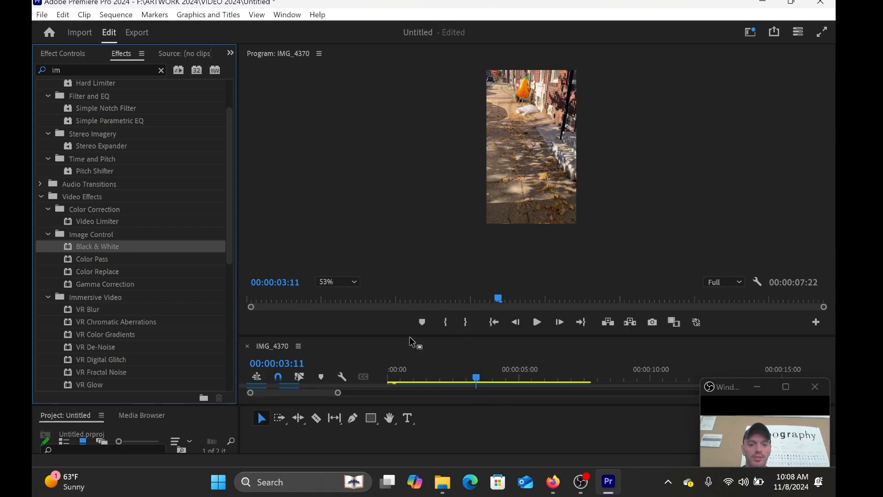
left_click_drag(410, 336, 414, 268)
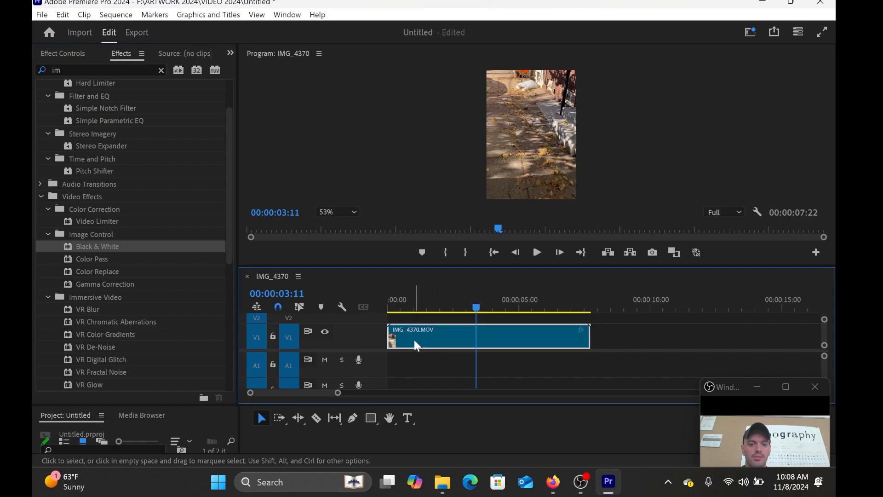
double_click(108, 248)
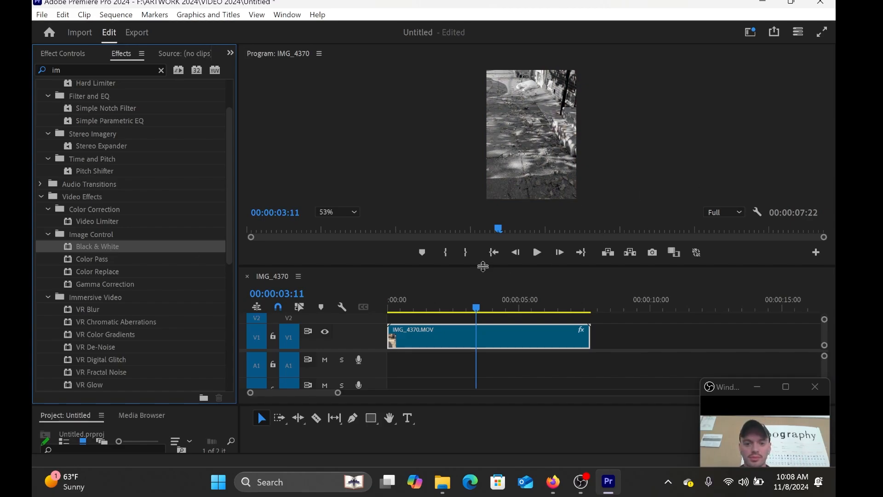
left_click_drag(484, 267, 481, 326)
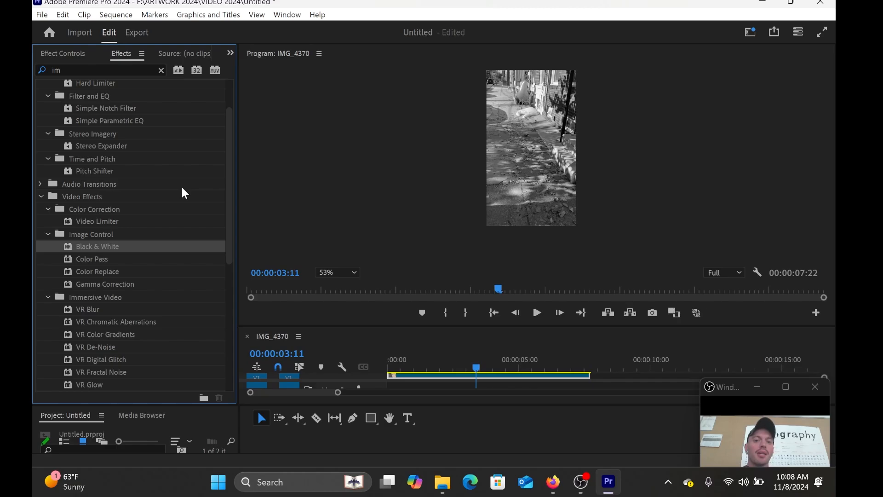
Search the effects for "mo" and apply the Mosaic video effect from Stylize to the IMG_4370 clip
left_click(161, 71)
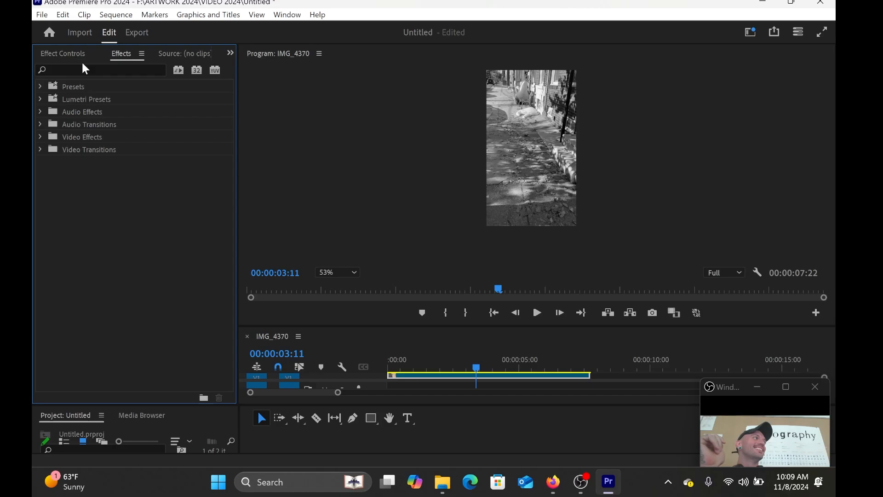
left_click(95, 70)
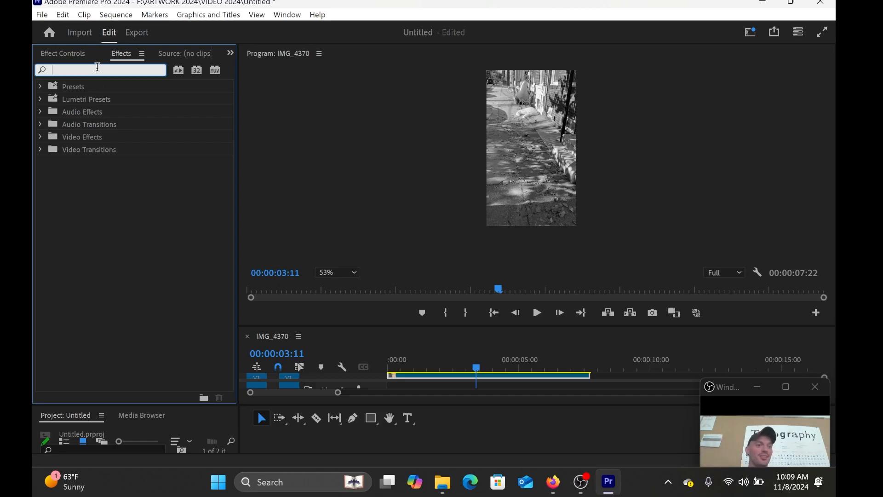
type("mo")
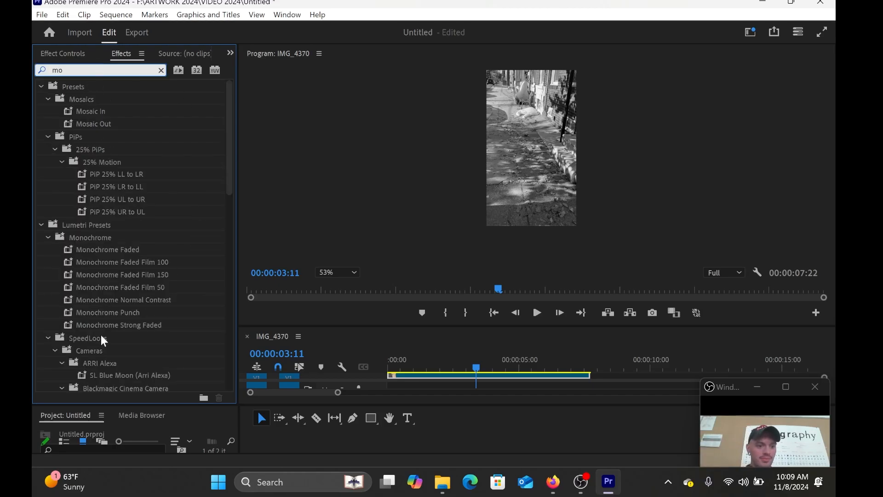
scroll(235, 190, "down", 15)
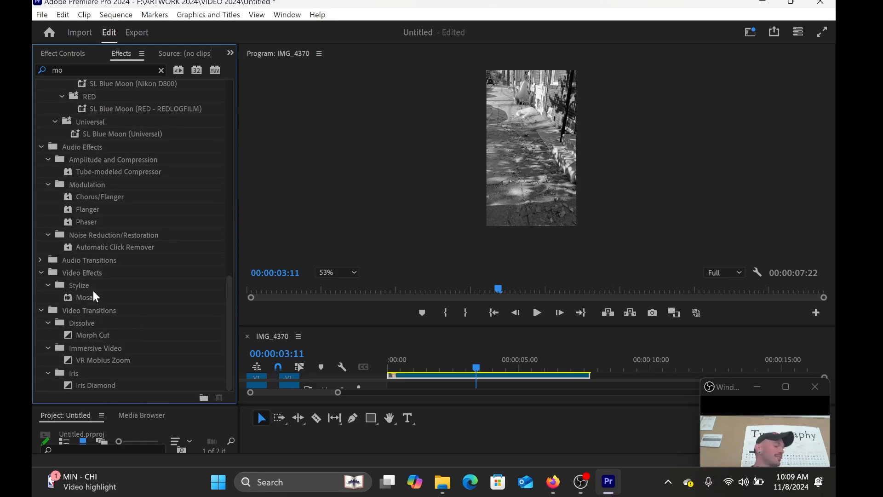
left_click(95, 299)
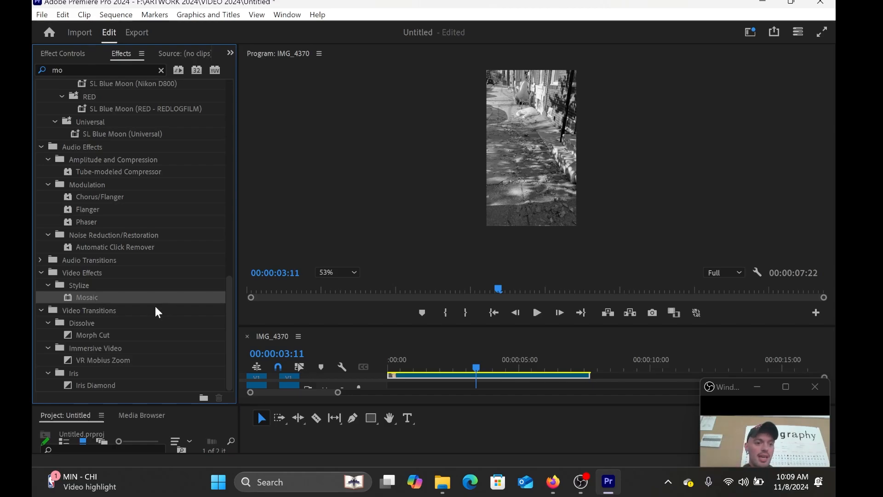
double_click(81, 298)
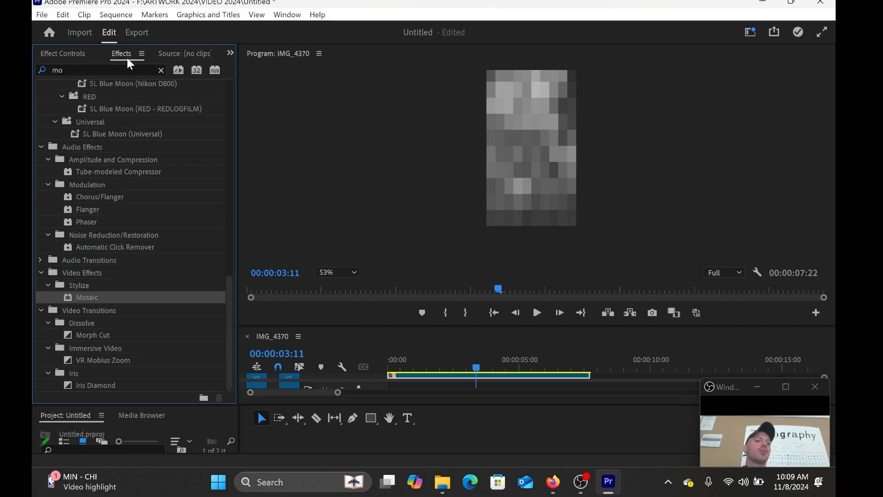
Remove the Mosaic effect from the IMG_4370 clip, keeping Black & White
left_click(55, 53)
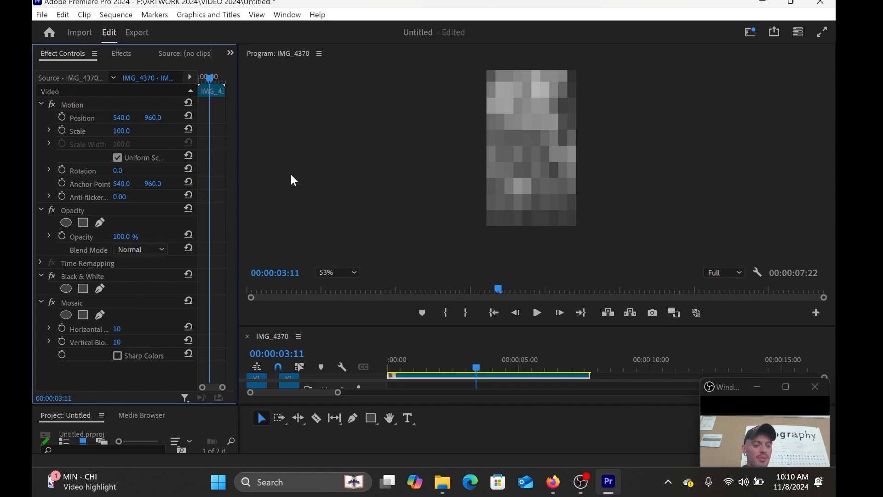
key("Delete")
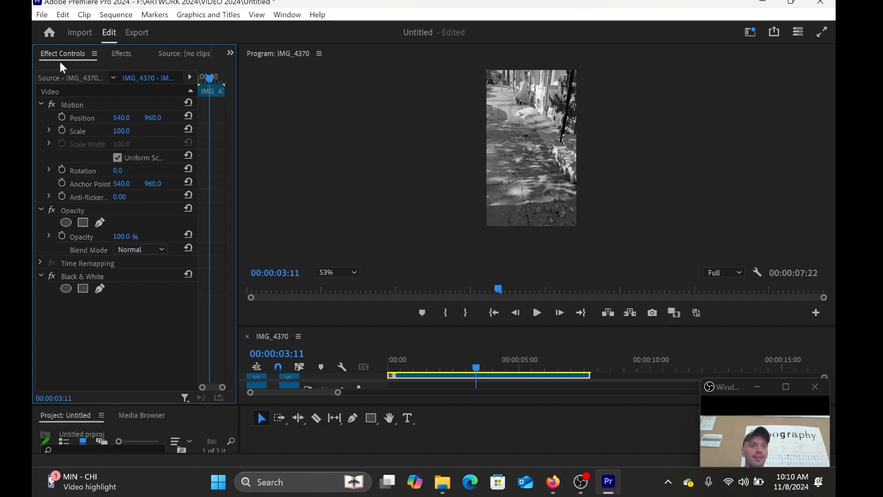
Make the timeline taller and apply the Mosaic effect to the selected IMG_4370 clip on V1 again
left_click(132, 53)
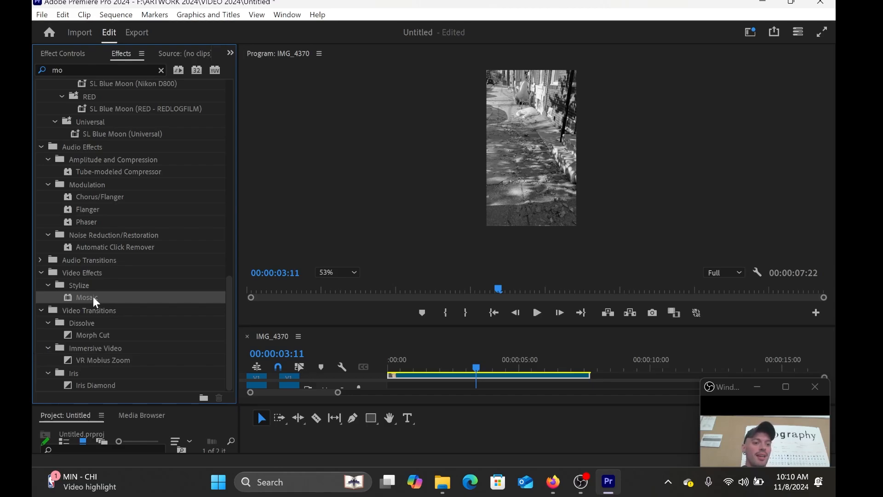
left_click_drag(90, 297, 425, 376)
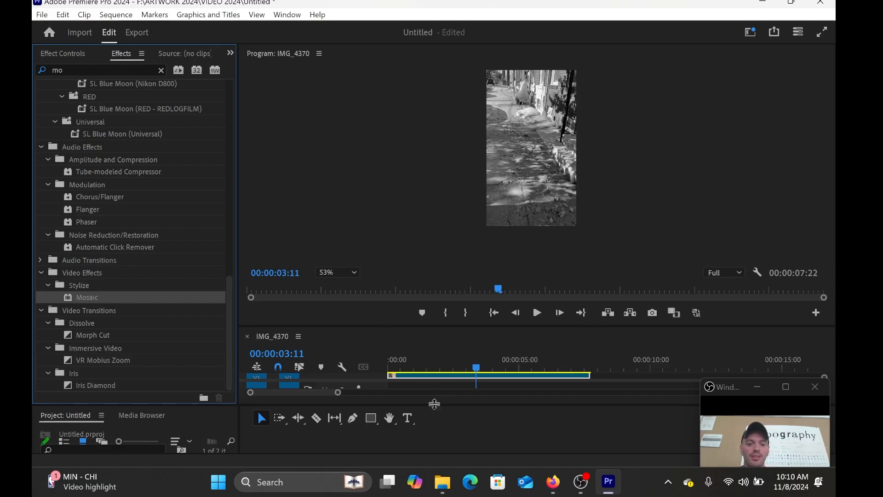
left_click_drag(432, 329, 433, 267)
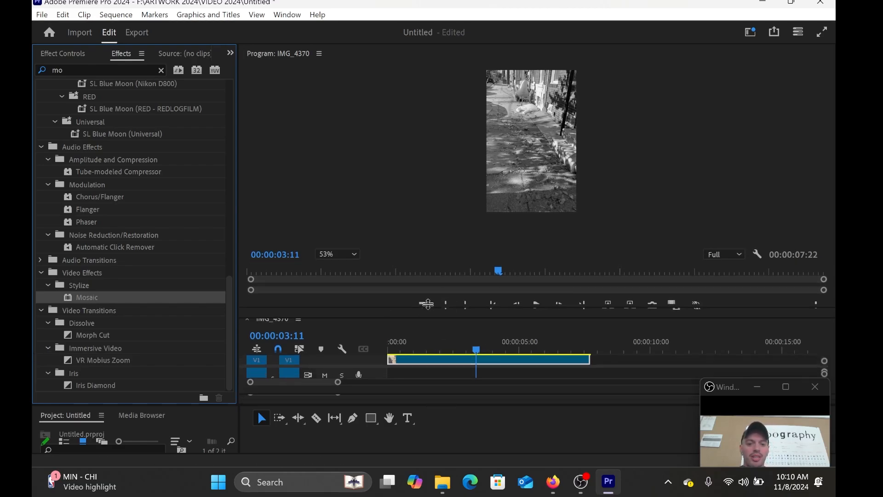
left_click(426, 341)
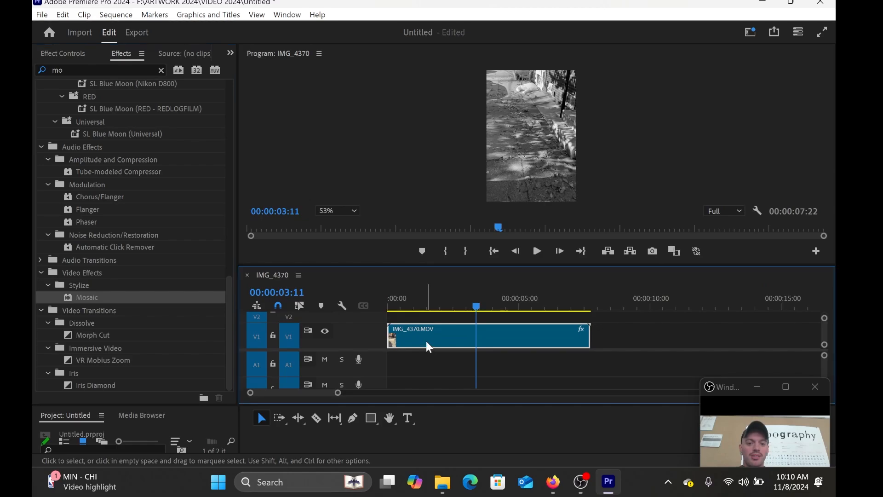
double_click(85, 298)
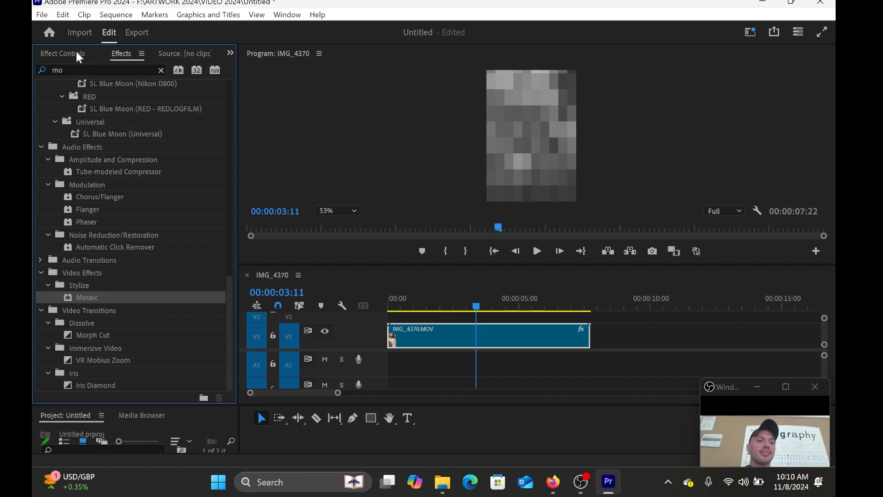
left_click(78, 32)
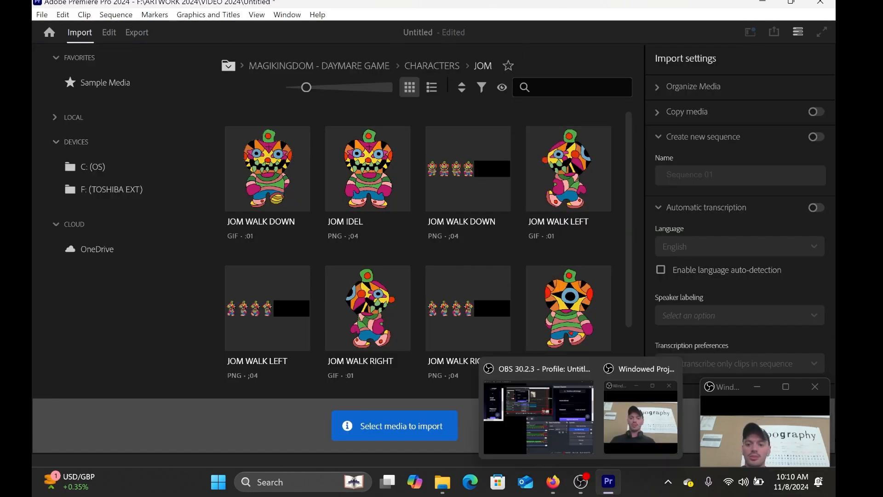
left_click_drag(711, 387, 655, 295)
left_click(106, 32)
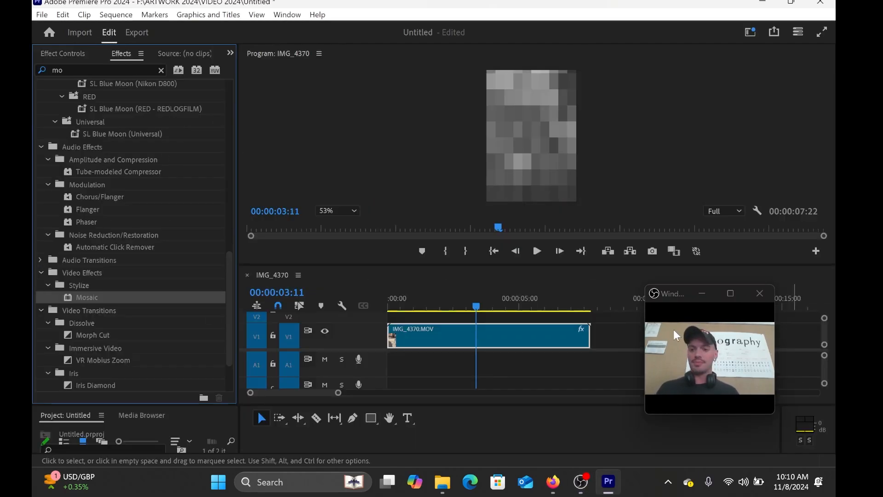
left_click_drag(667, 297, 715, 330)
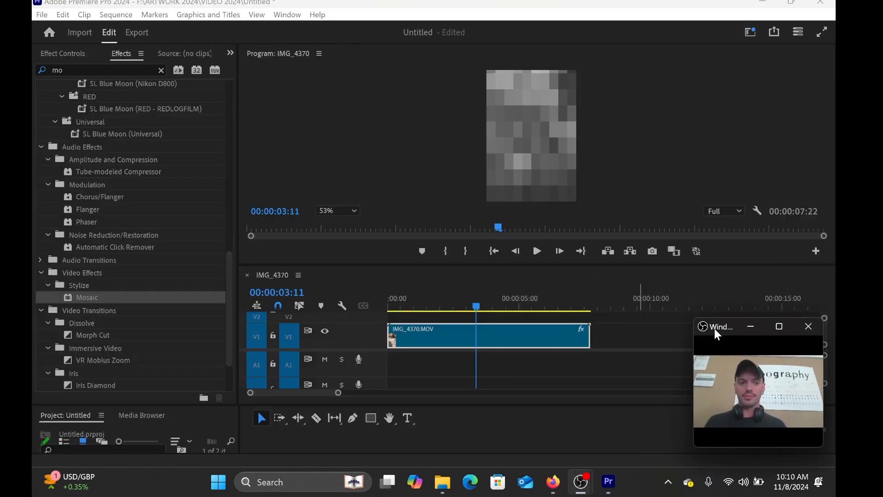
Set the Mosaic effect's Horizontal Blocks to 40 and Vertical Blocks to 70 on the IMG_4370 clip
left_click(69, 55)
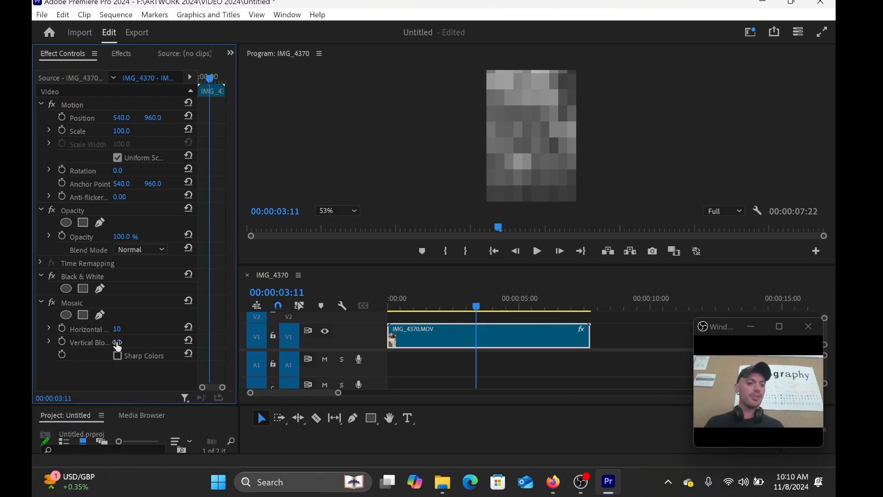
left_click(117, 329)
type("40")
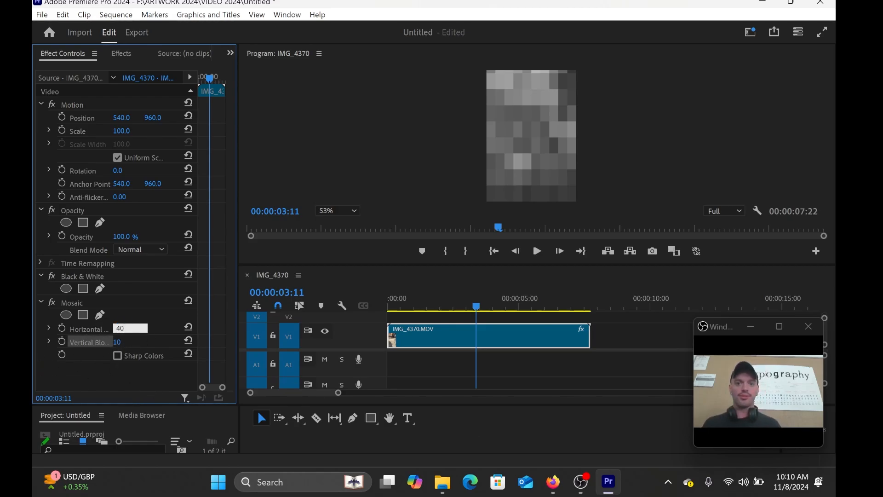
key("Return")
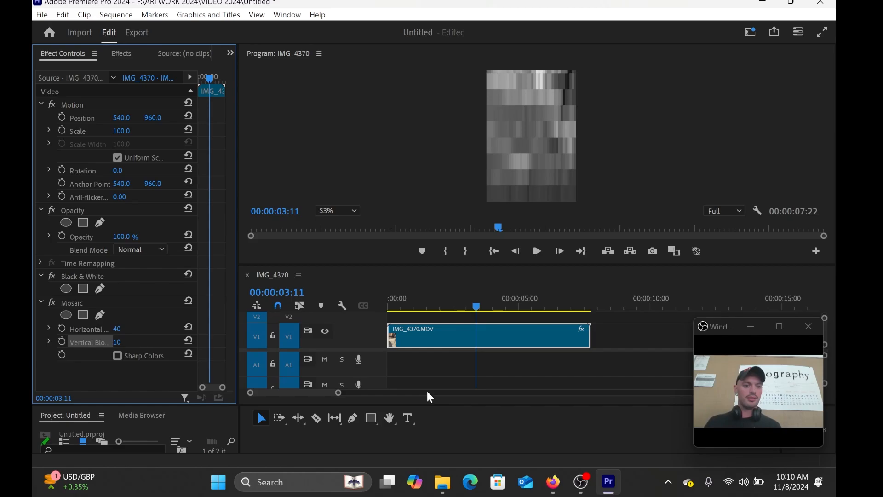
left_click(118, 342)
type("70")
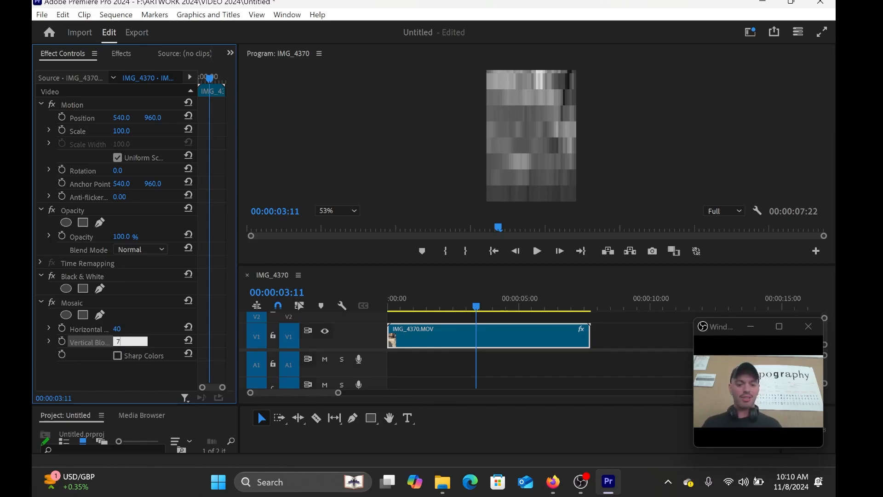
key("Return")
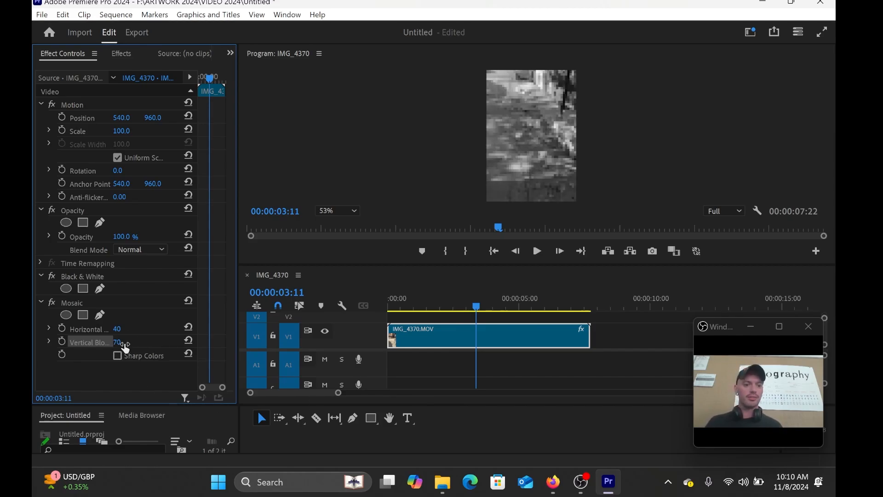
Try a Horizontal Blocks value of 700 for the Mosaic effect
left_click(136, 340)
left_click(129, 330)
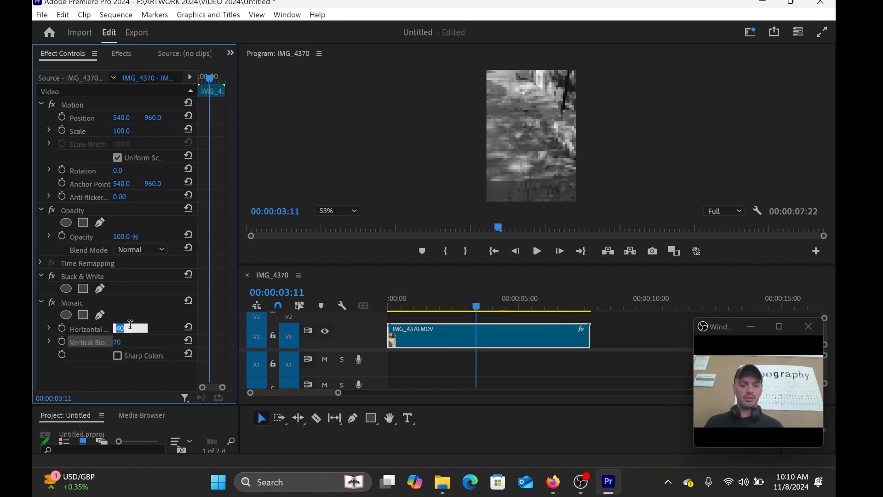
type("700")
key("Return")
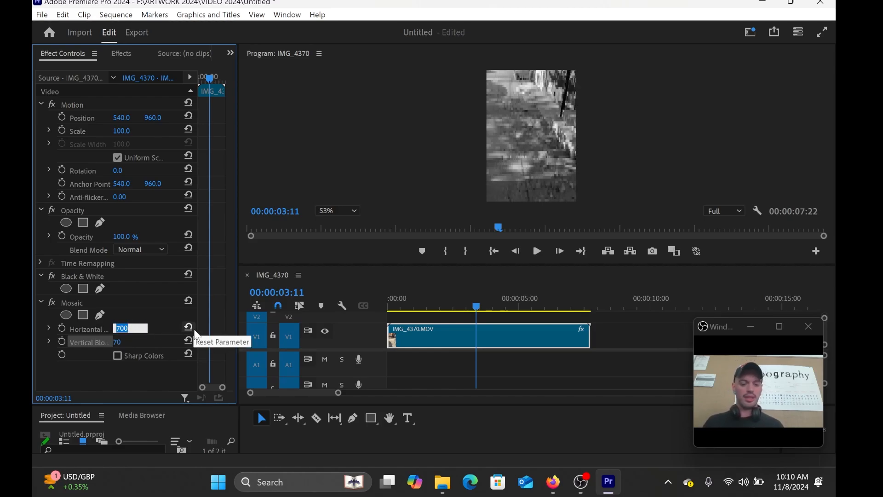
Try to set the Mosaic effect's Horizontal Blocks to -1
type("-")
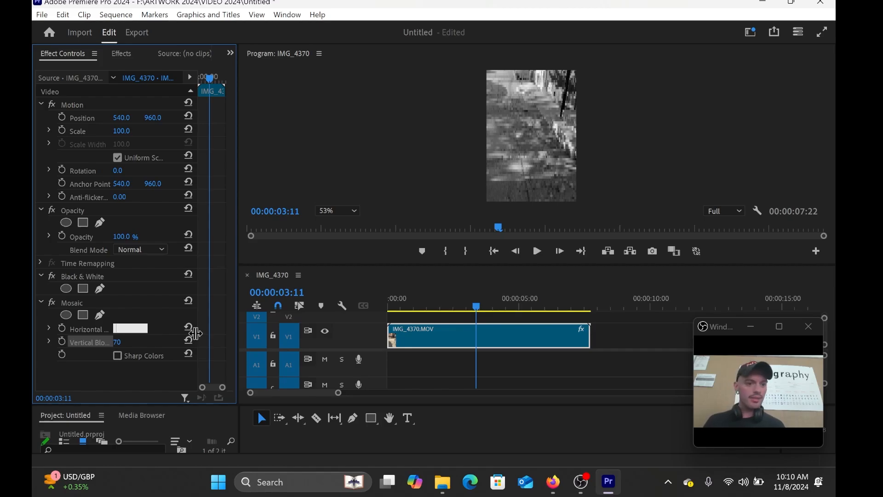
type("-")
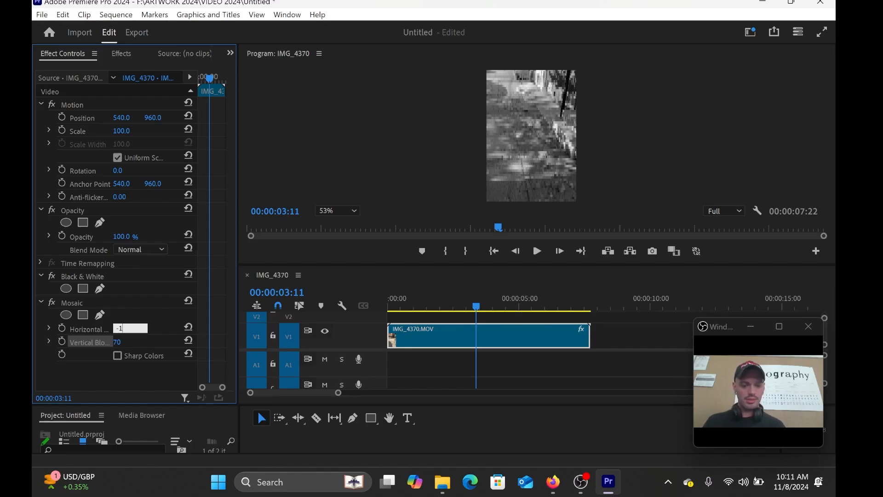
type("1")
key("Return")
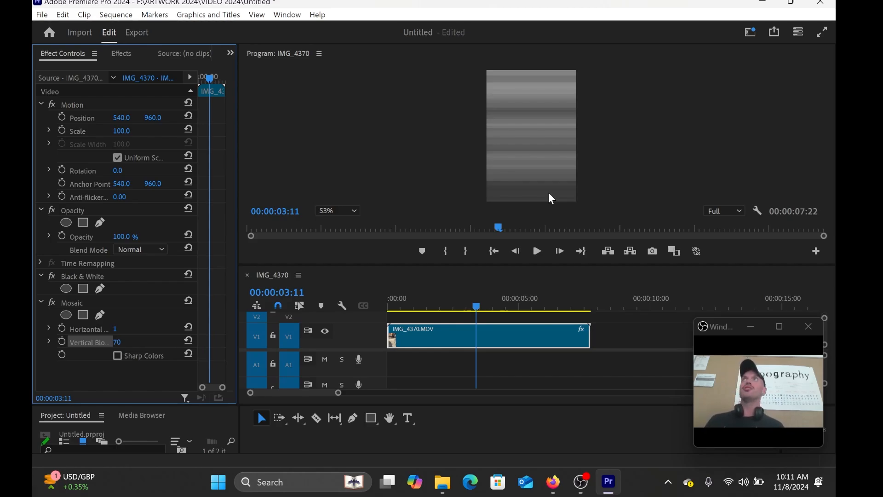
left_click(116, 329)
left_click(380, 197)
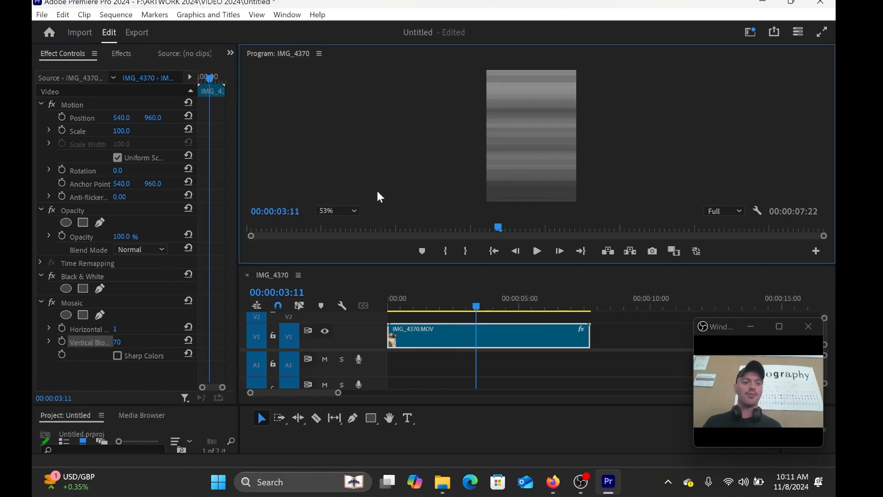
Undo all the Horizontal and Vertical Blocks changes made to the Mosaic effect
key("ctrl+z")
key("ctrl+z")
key("ctrl+z")
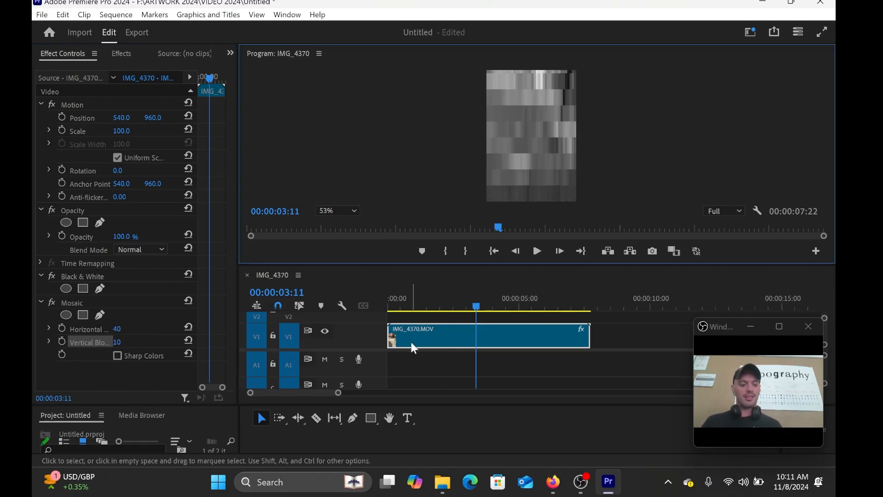
key("ctrl+z")
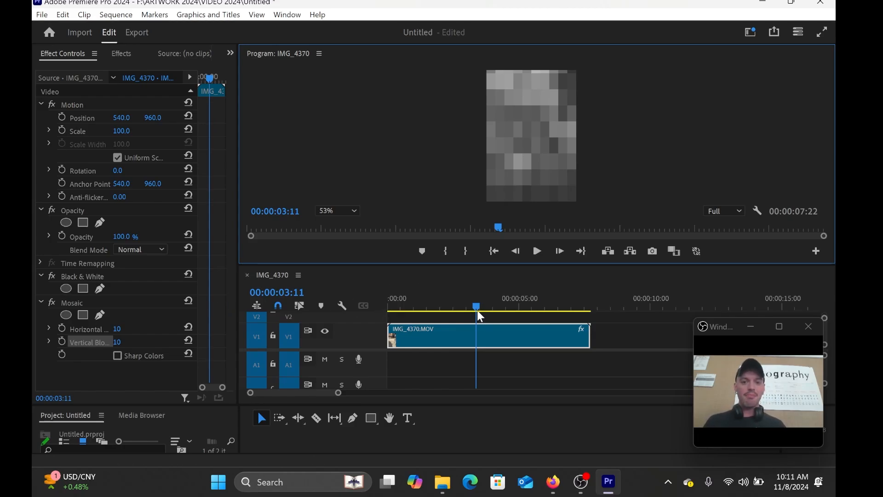
Play the sequence from the start to preview the mosaic, and return the playhead to 00:00:00:00
mouse_move(477, 308)
left_mouse_down()
mouse_move(395, 307)
mouse_move(461, 305)
left_mouse_up()
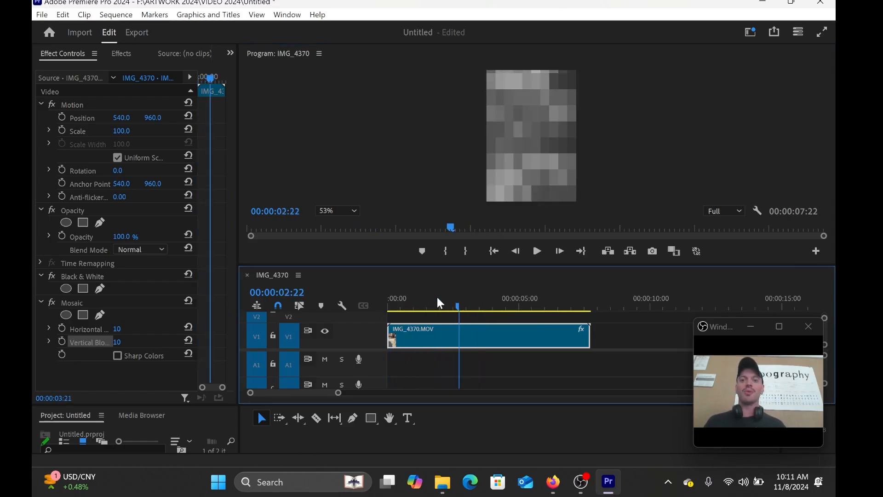
key("Home")
left_click(537, 252)
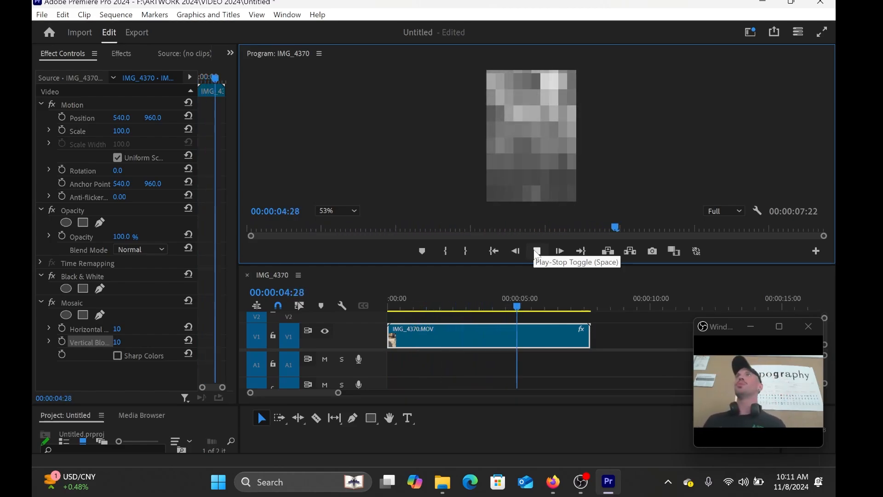
left_click_drag(554, 305, 389, 304)
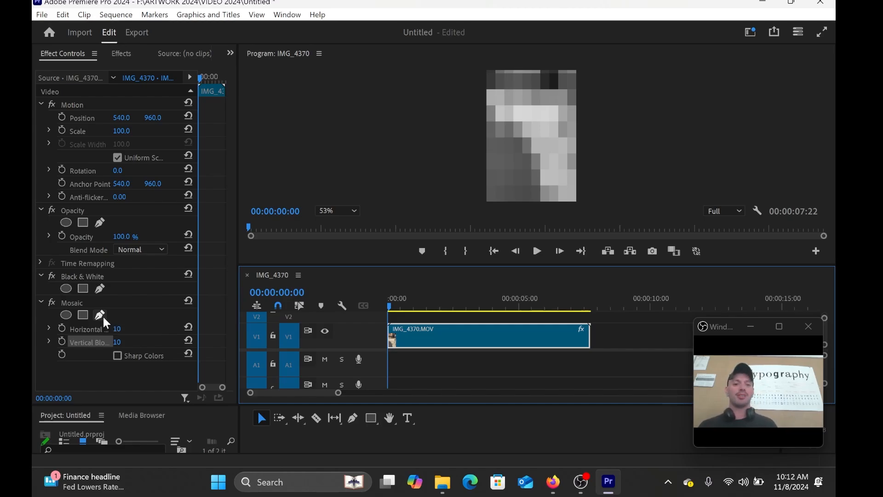
Add an ellipse mask to the Mosaic effect and resize the workspace so both preview and timeline stay visible
left_click(66, 315)
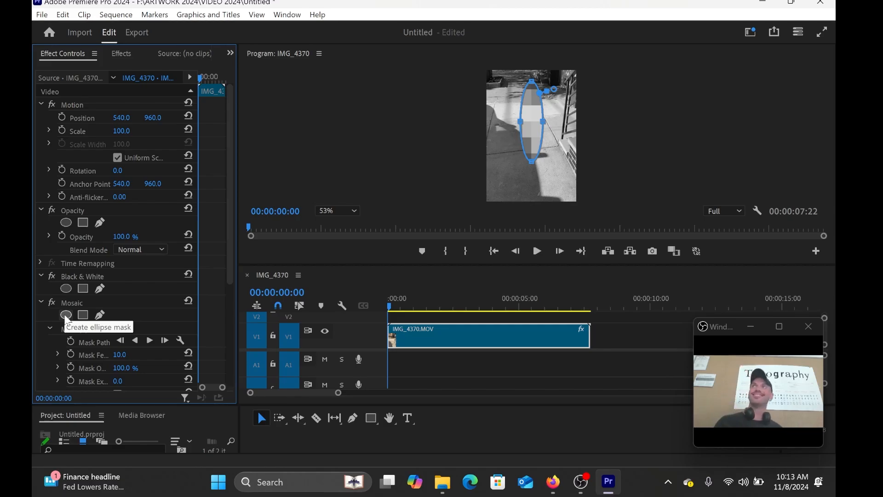
scroll(495, 168, "up", 2)
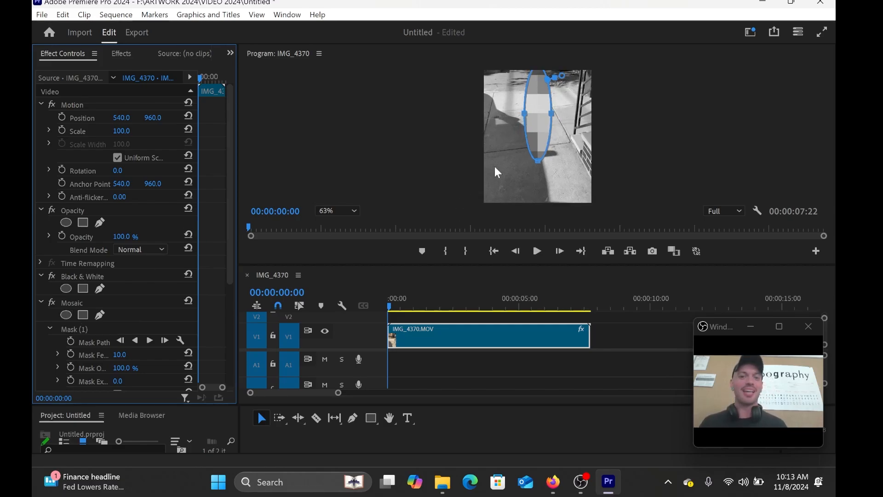
left_click_drag(508, 264, 508, 355)
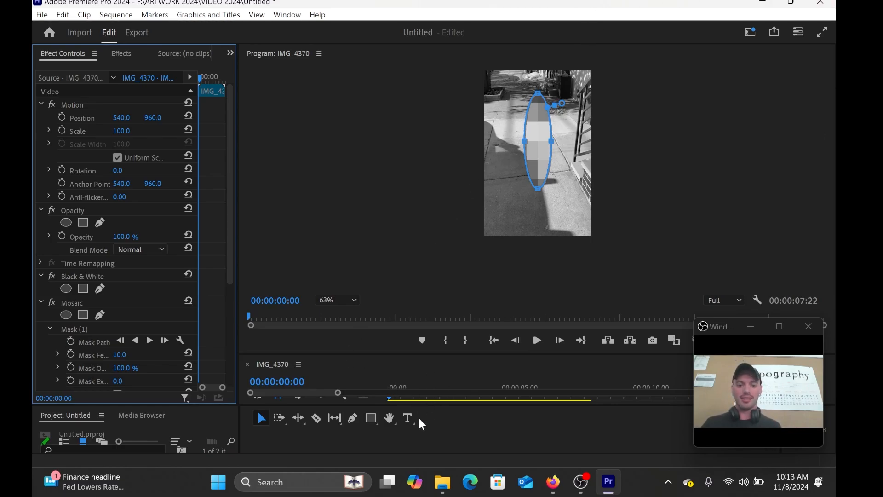
left_click_drag(429, 407, 415, 449)
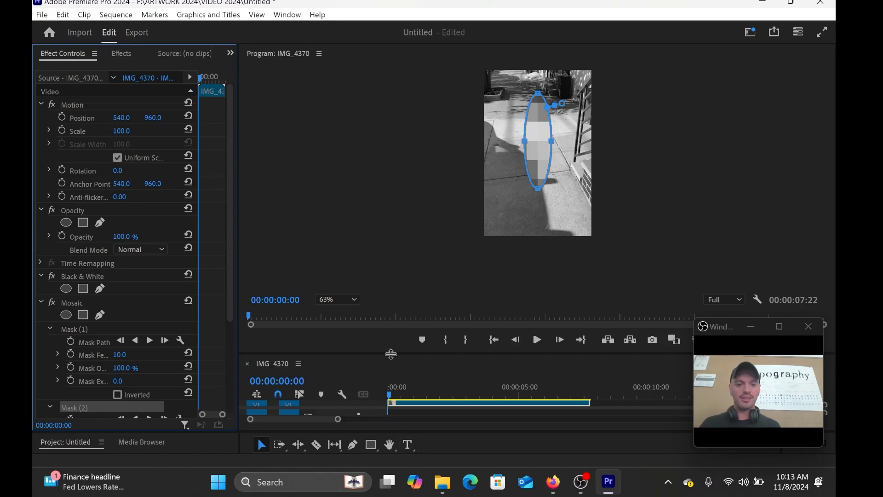
left_click_drag(393, 355, 393, 289)
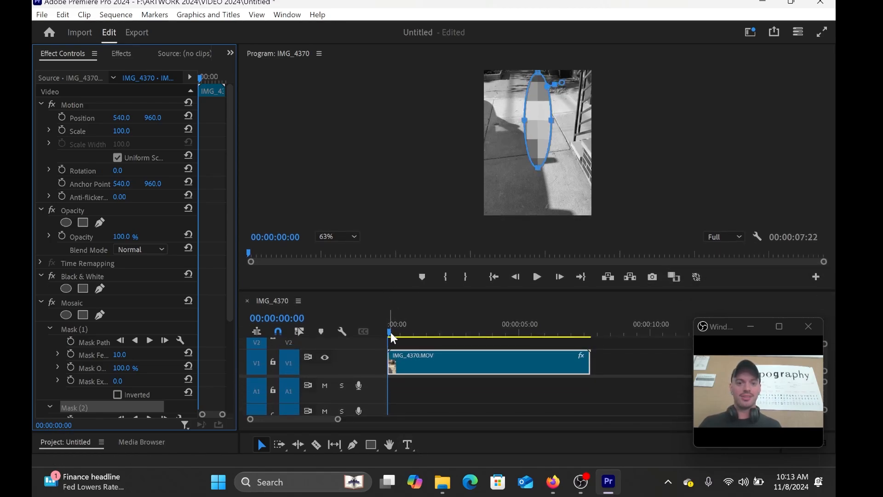
Play the masked clip through, and at 00:00:04:12 move the second ellipse mask to the lower-right part of the frame
left_click(537, 277)
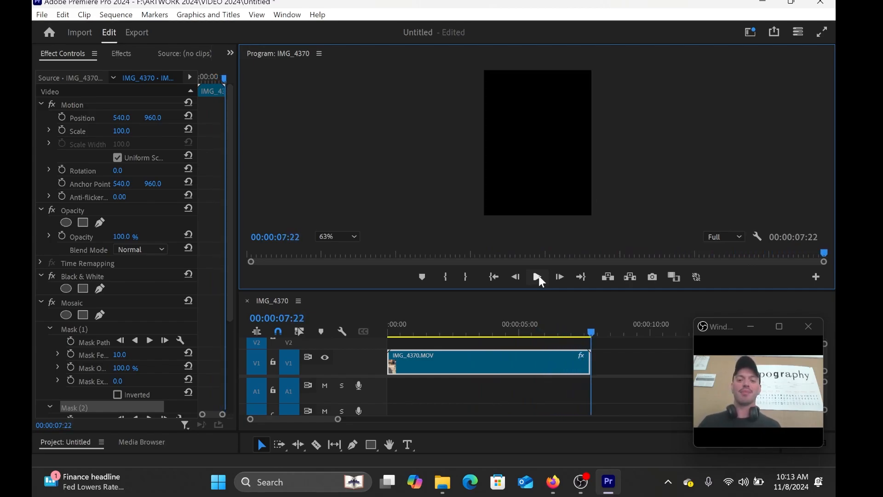
left_click_drag(592, 330, 504, 329)
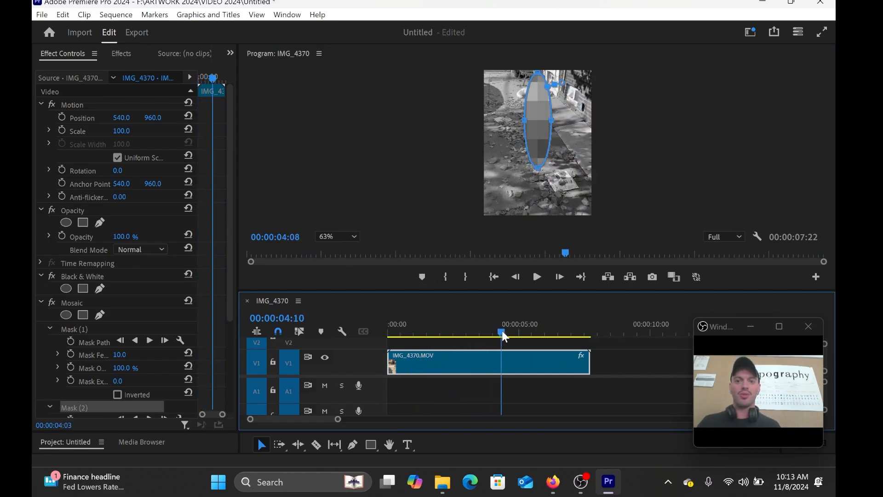
left_click_drag(539, 118, 567, 160)
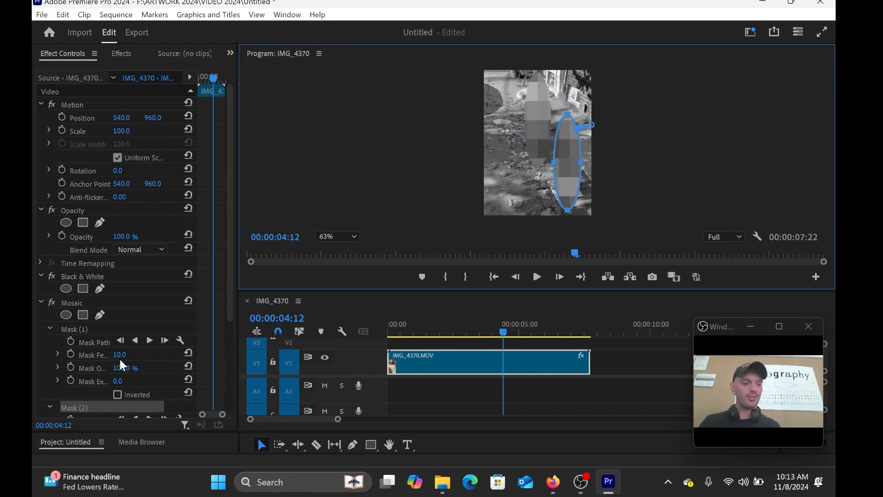
Delete the second ellipse mask, Mask (2), from the Mosaic effect
scroll(122, 365, "down", 2)
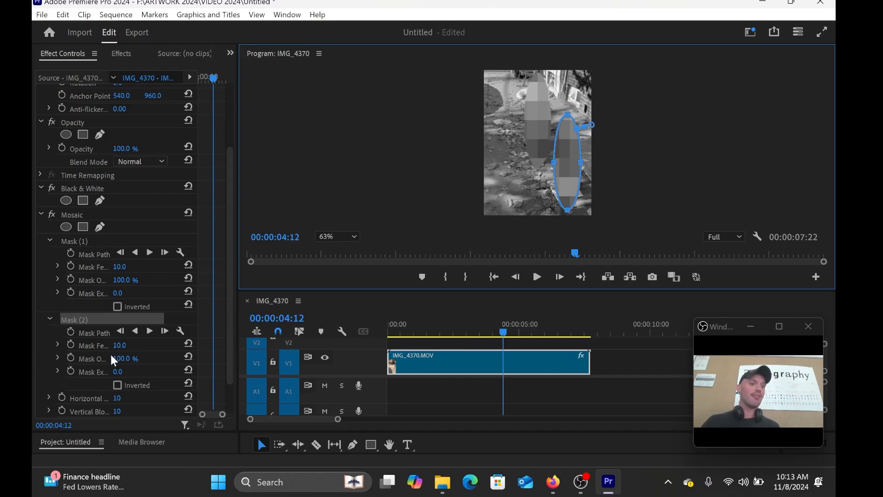
left_click(81, 216)
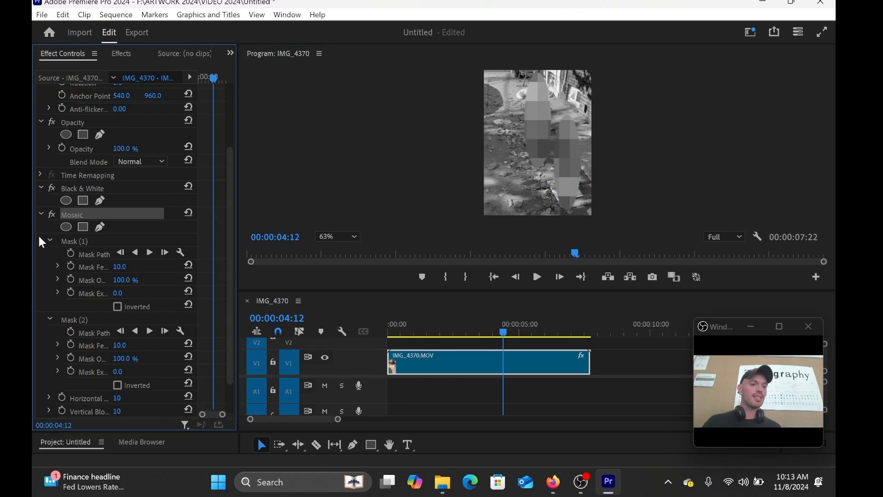
left_click(71, 323)
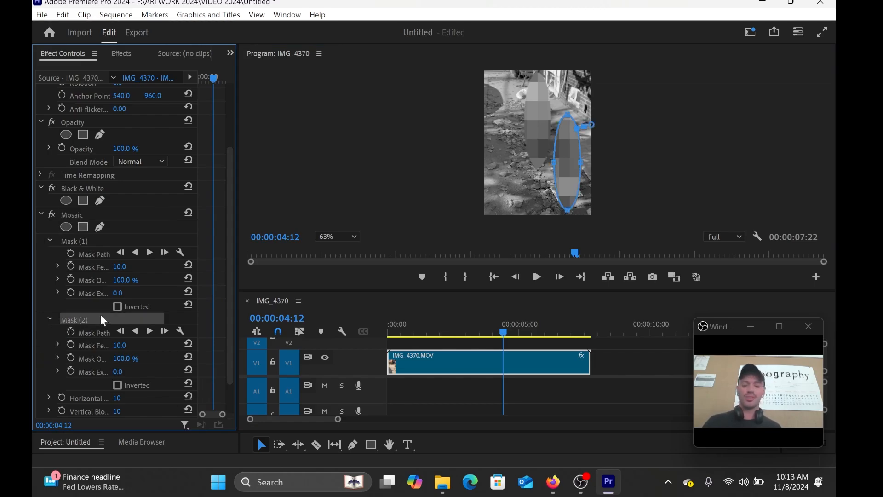
key("Delete")
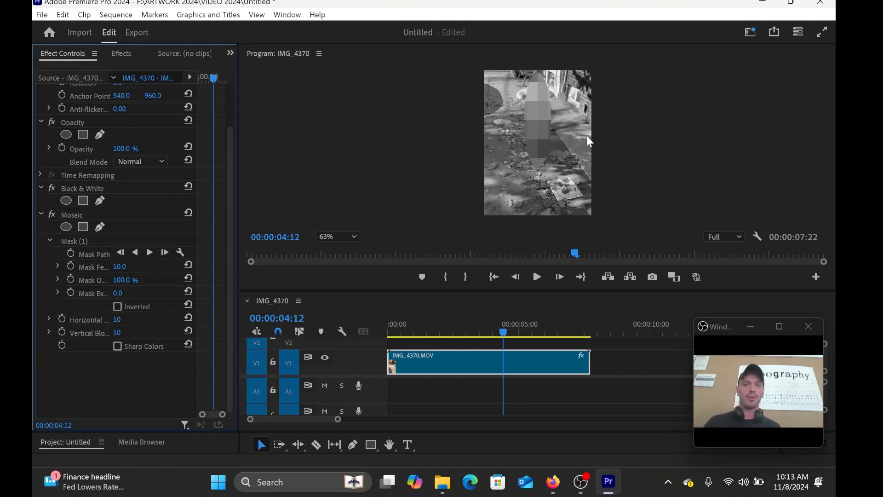
Select the remaining Mosaic mask, Mask (1), and move it lower in the frame
left_click(88, 244)
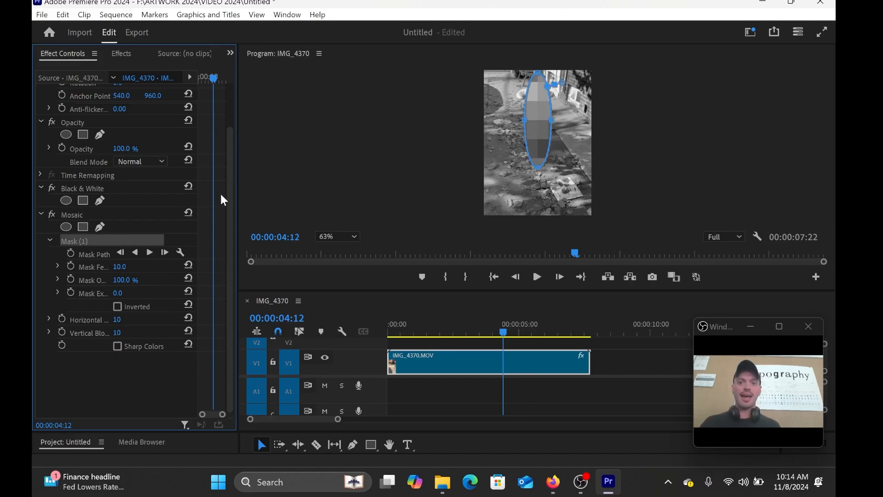
left_click(70, 217)
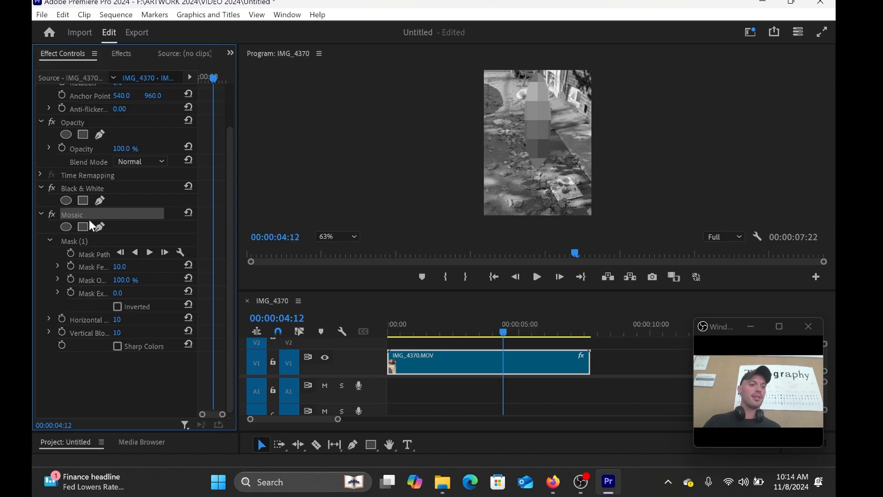
left_click(71, 243)
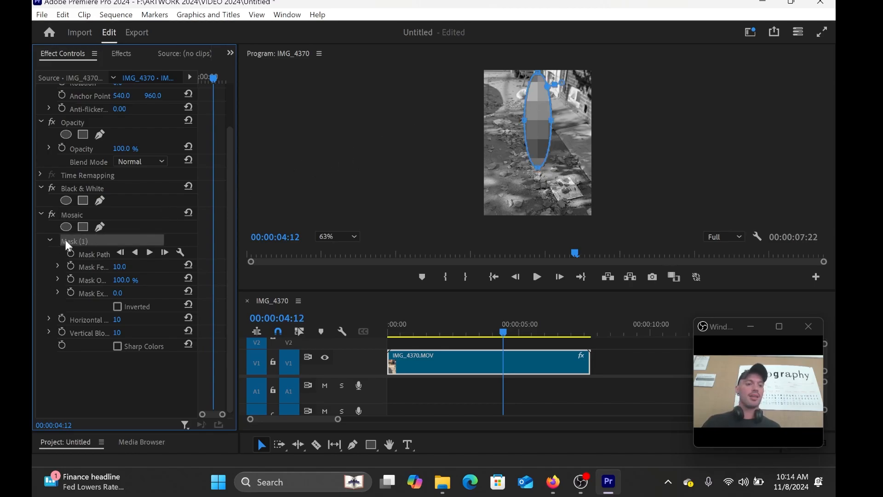
left_click_drag(543, 128, 537, 154)
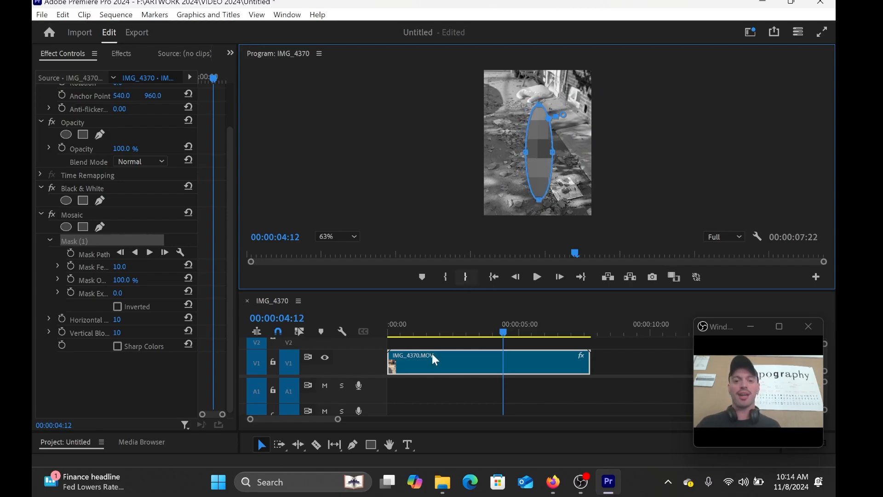
At 00:00:05:18, move the Mosaic mask to the left edge of the frame and check its position at 00:00:01:24
left_click_drag(504, 332, 523, 315)
key("Left")
key("Left")
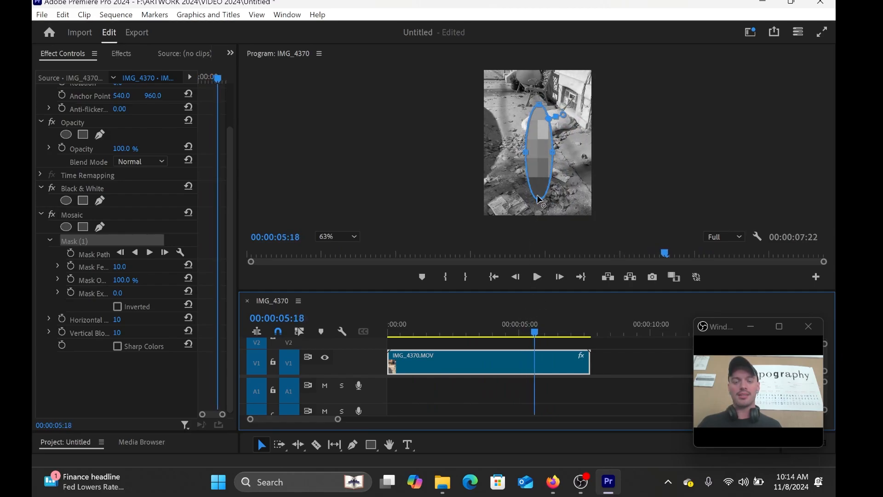
left_click_drag(543, 177, 494, 176)
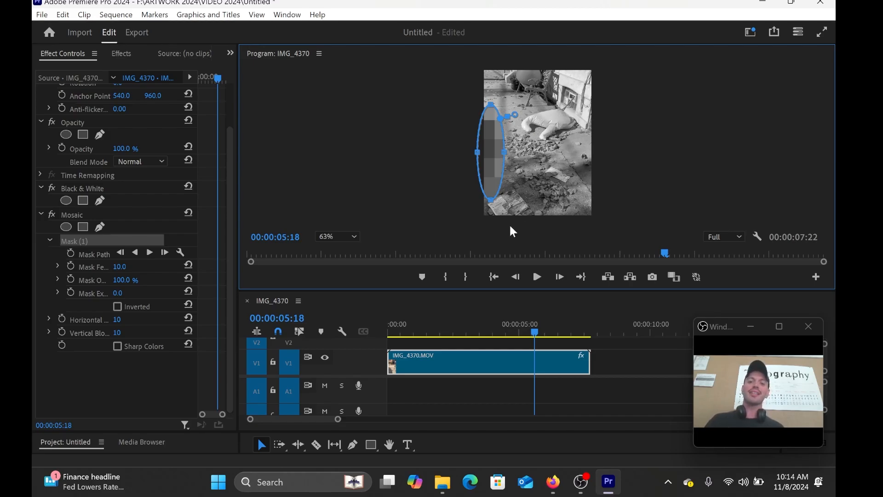
left_click_drag(533, 331, 433, 311)
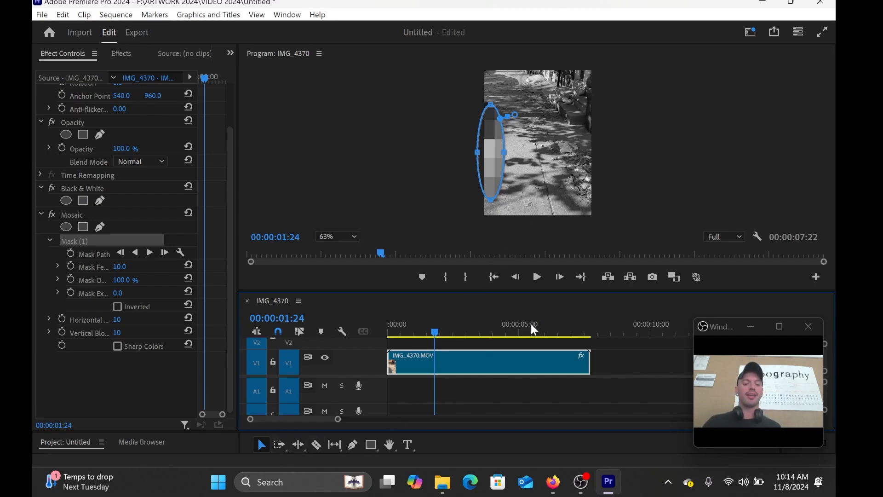
Split the IMG_4370.MOV clip at 00:00:01:24 with the Razor tool and delete the segment before the cut
left_click(316, 445)
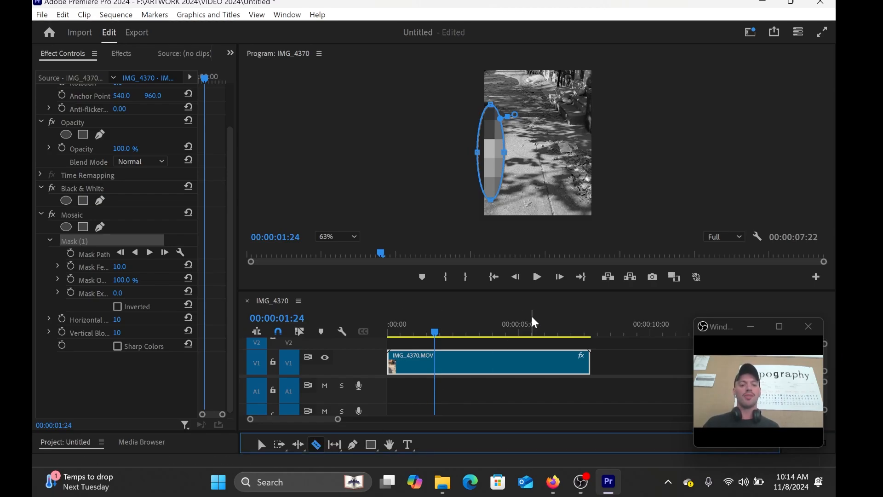
left_click(436, 366)
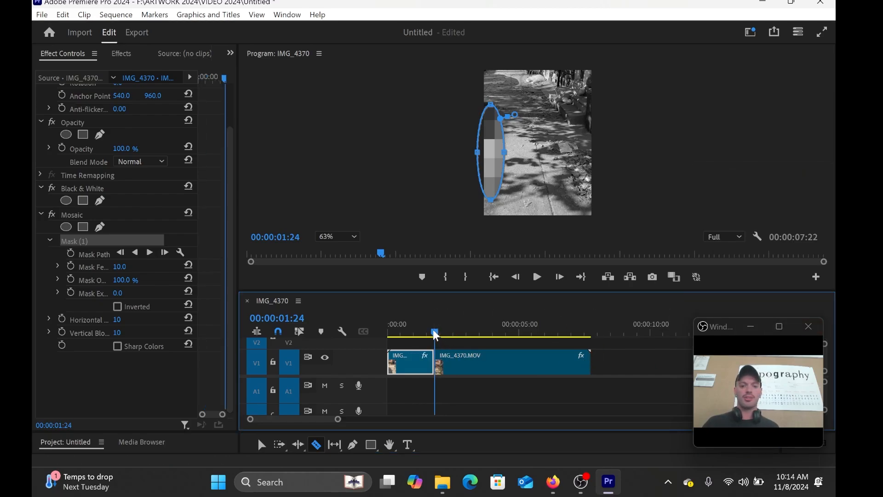
left_click_drag(433, 331, 419, 332)
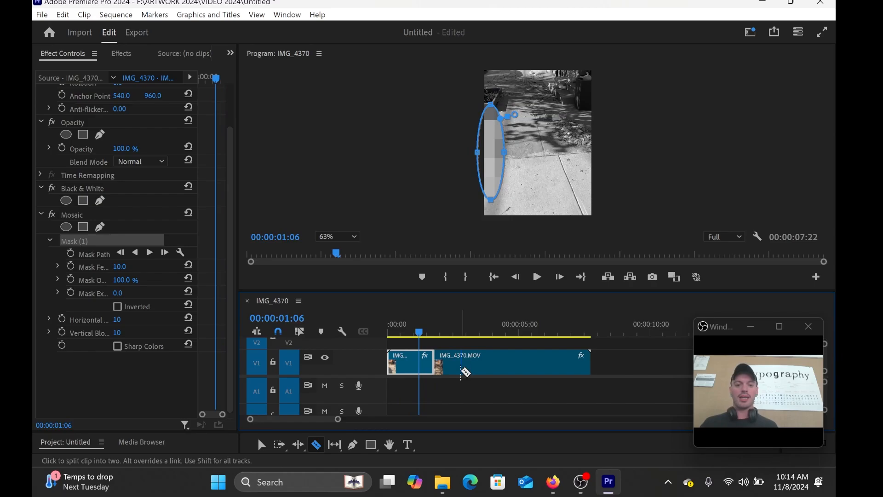
key("Delete")
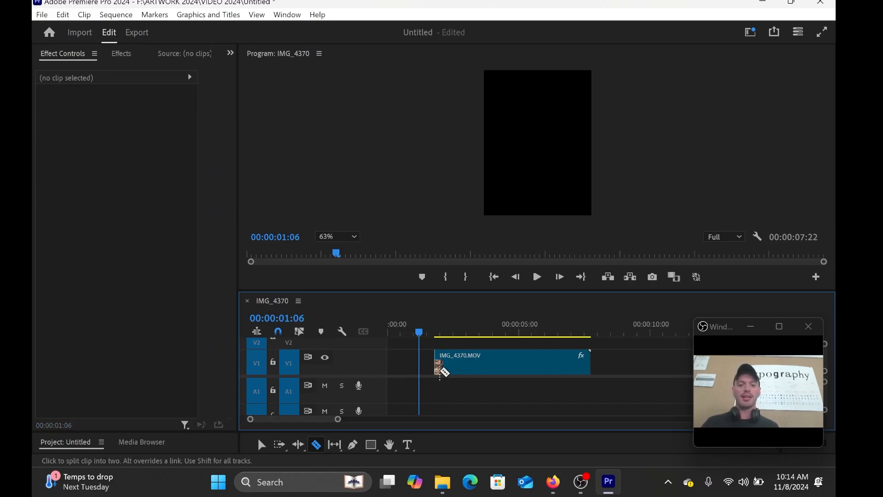
Move the remaining clip to the start of the sequence and return the playhead to 00:00:00:00
left_click(261, 446)
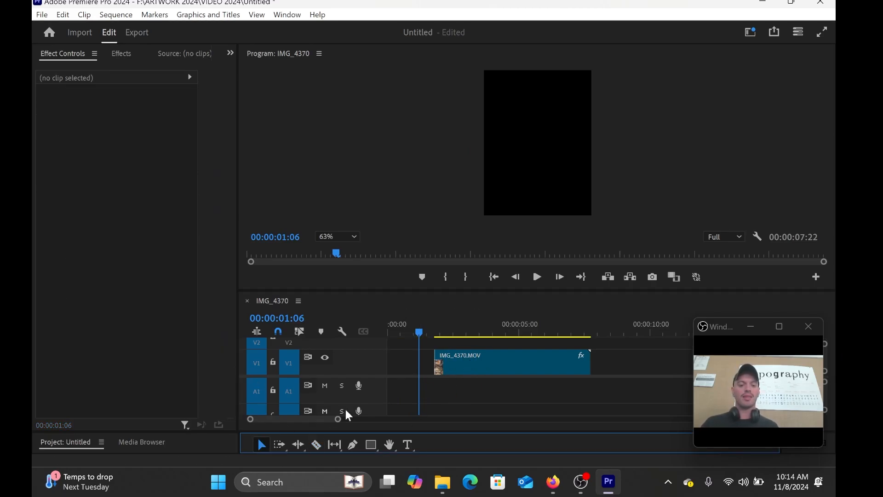
left_click_drag(501, 357, 441, 359)
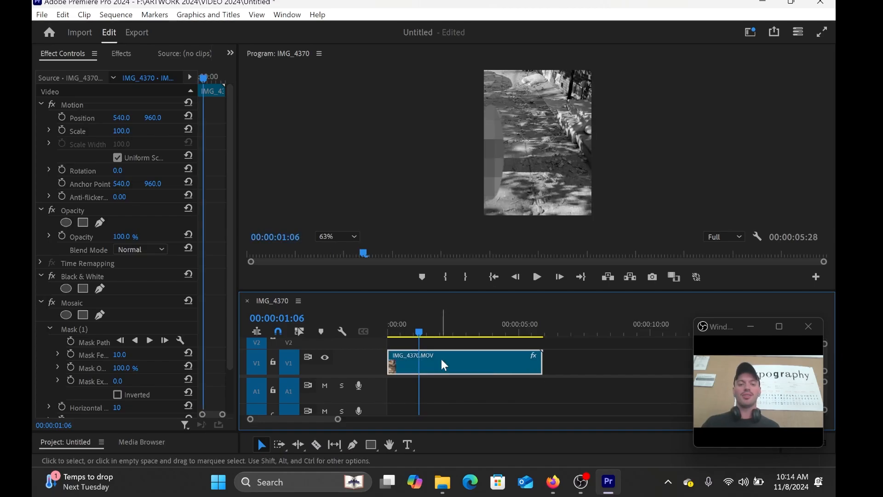
left_click_drag(417, 332, 385, 330)
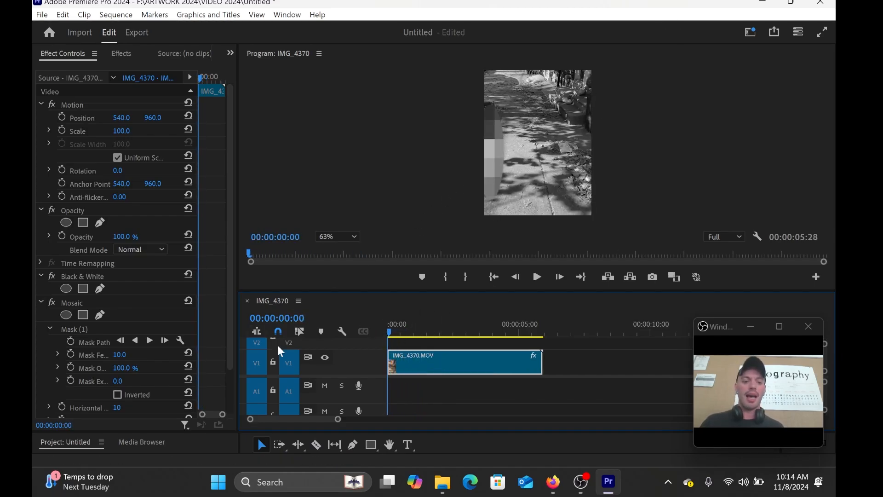
Select Mask (1) of the Mosaic effect, move it to the top centre of the frame and shrink it to a small circle
left_click(75, 331)
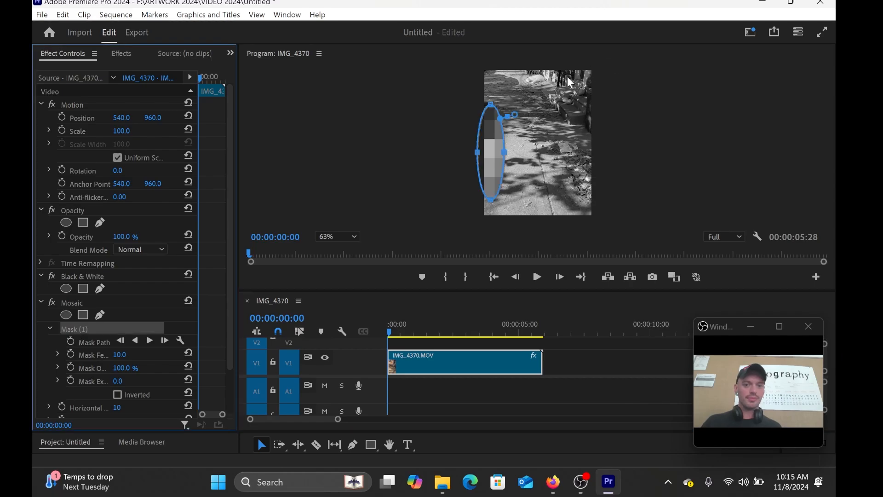
left_click(490, 167)
left_click_drag(490, 167, 537, 81)
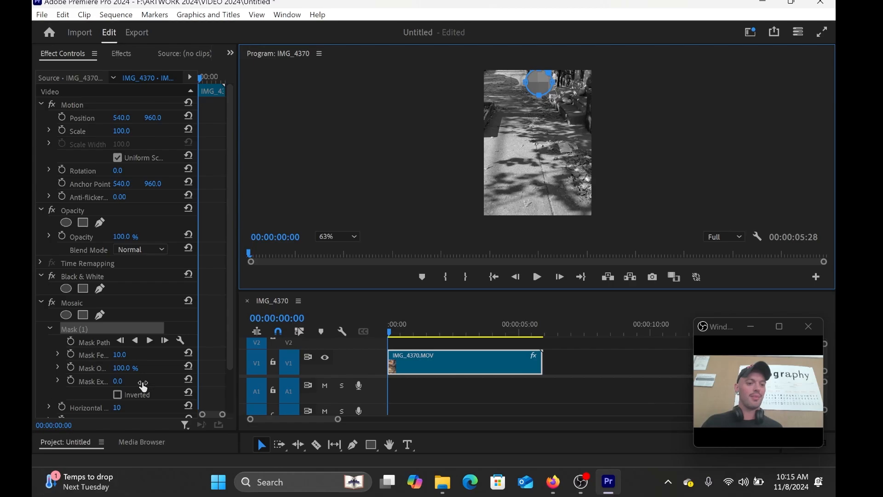
Clear the Mask Path keyframes of the Mosaic mask at 00:00:00:00 and reselect Mask (1)
left_click(72, 341)
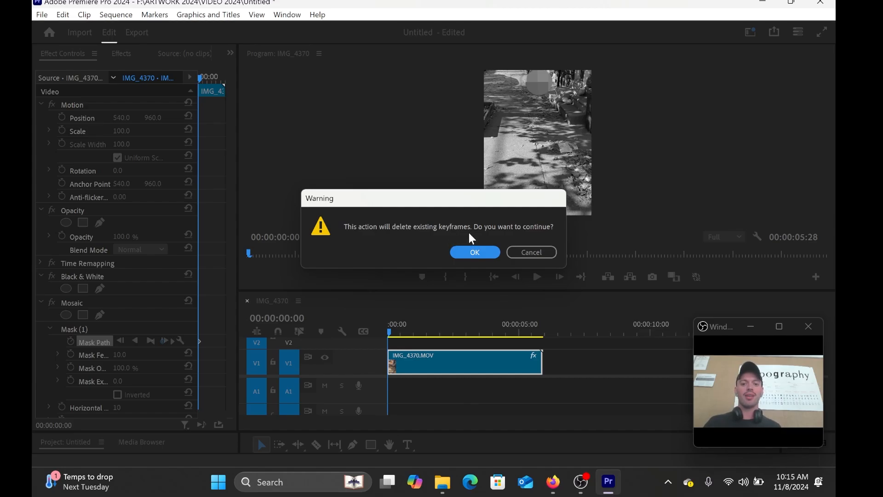
left_click(480, 250)
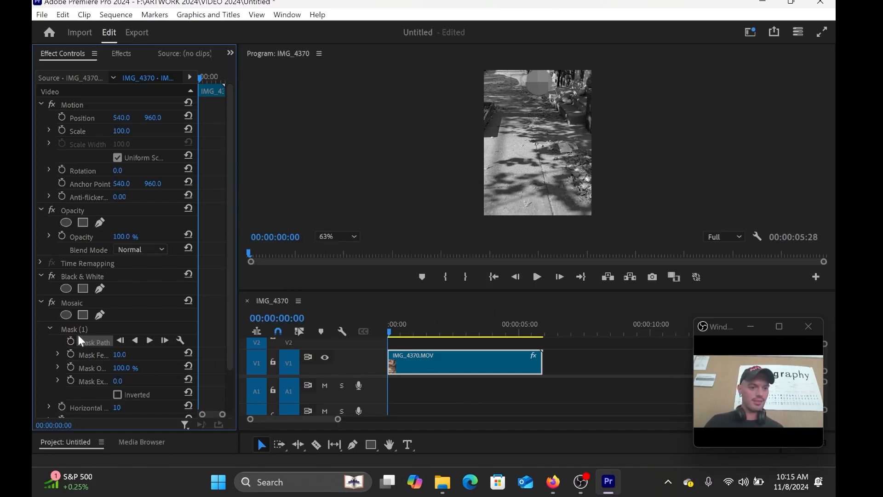
left_click_drag(389, 331, 376, 344)
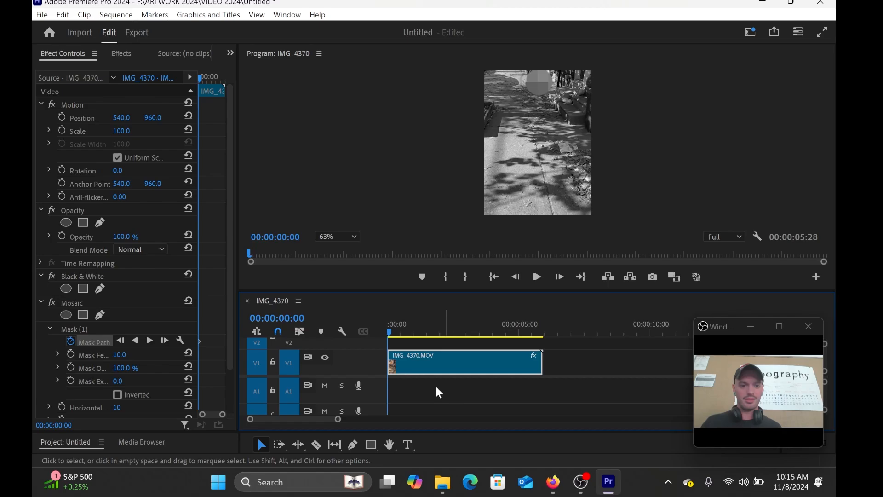
mouse_move(395, 325)
left_mouse_down()
mouse_move(406, 333)
mouse_move(389, 330)
left_mouse_up()
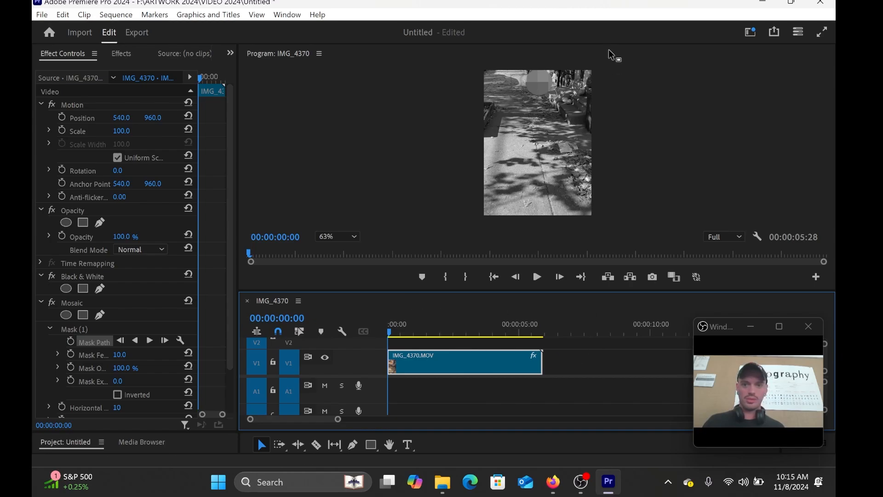
left_click(547, 84)
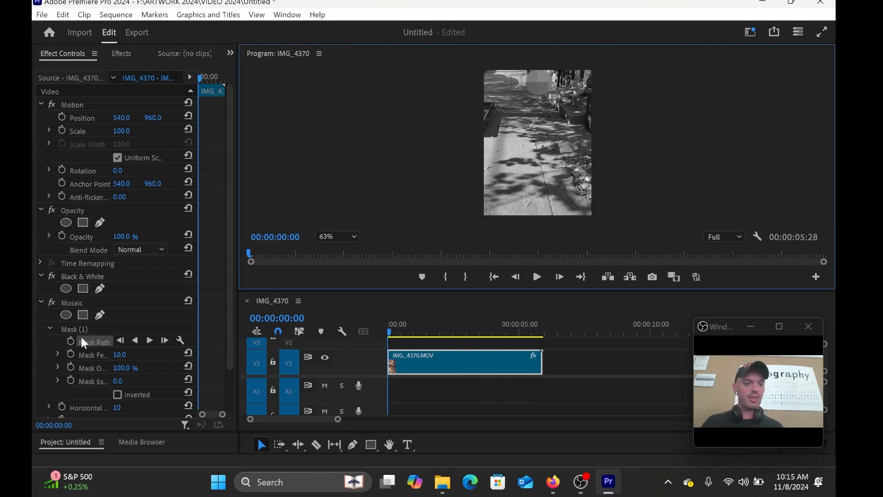
left_click(110, 329)
left_click(547, 84)
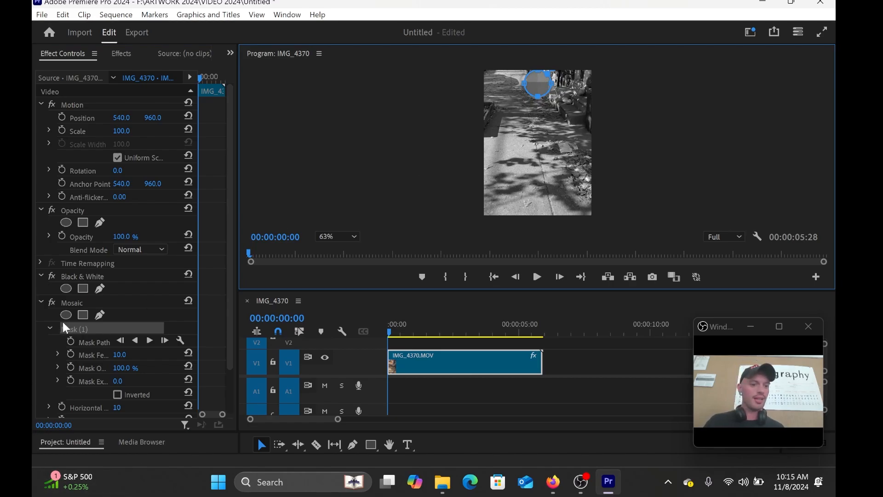
Try tracking Mask (1) forward from the start of the clip, and undo the tracking and the mask's reshaping
left_click(150, 341)
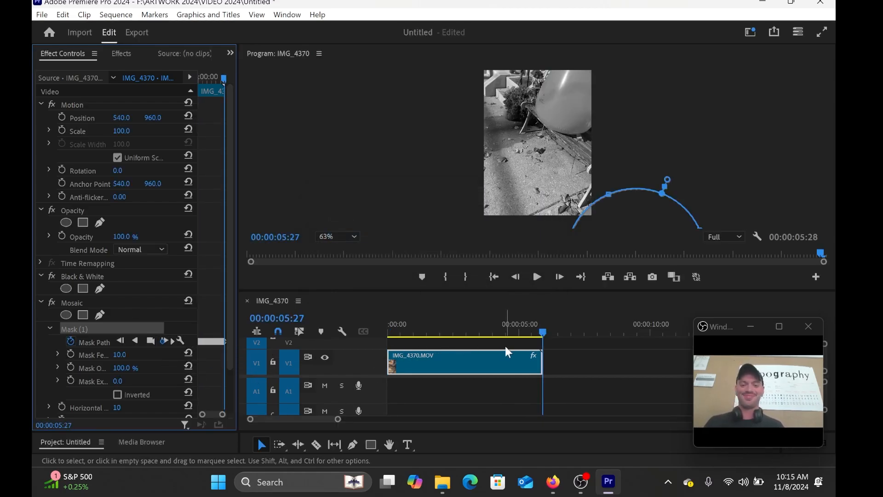
left_click_drag(543, 330, 330, 294)
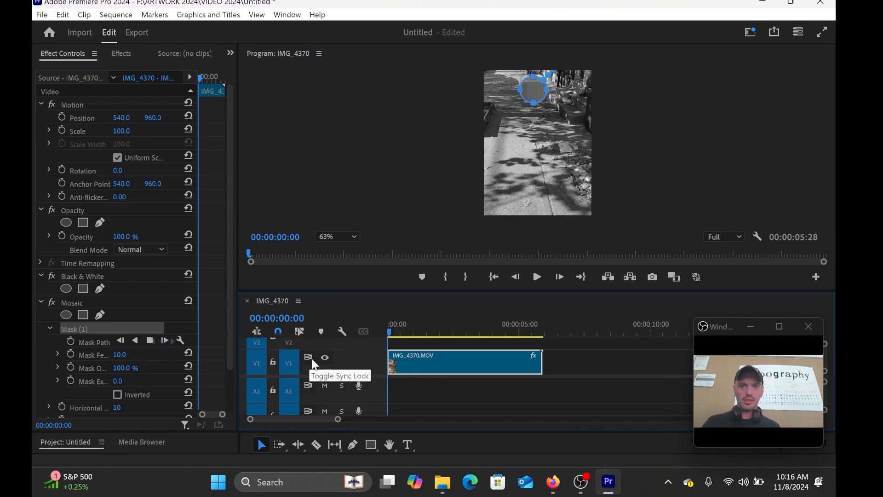
key("ctrl+z")
key("ctrl+z")
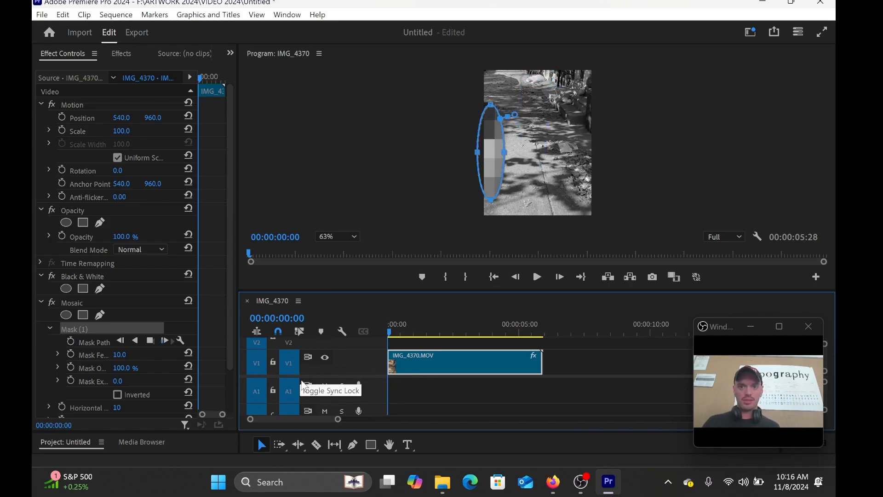
At 00:00:00:00, move the Mosaic mask to the top centre of the frame and shorten it to a small ellipse
left_click_drag(495, 168, 543, 130)
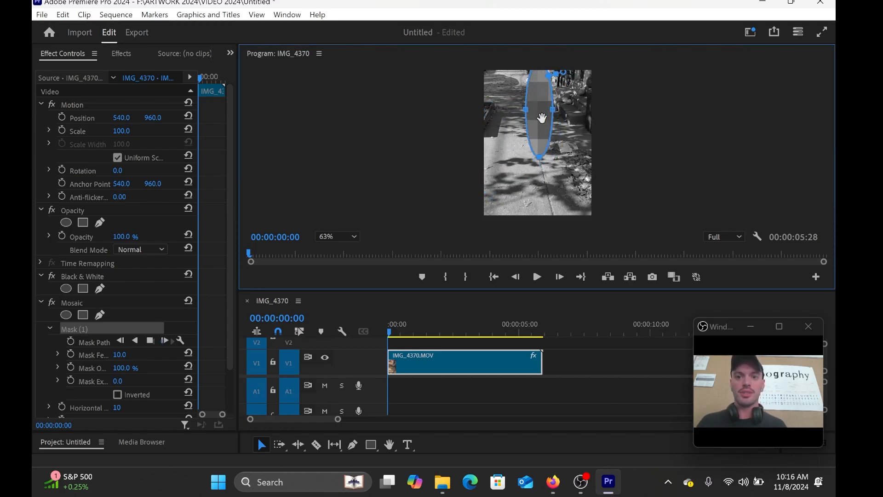
left_click_drag(542, 161, 539, 98)
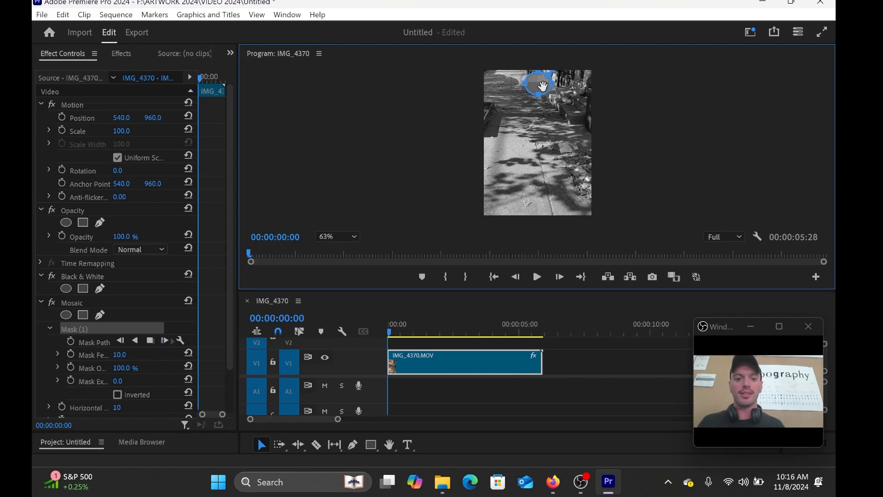
Try animating the Mosaic mask with tracking and Mask Path keyframing, scrubbing the clip to check whether it moves
left_click(151, 343)
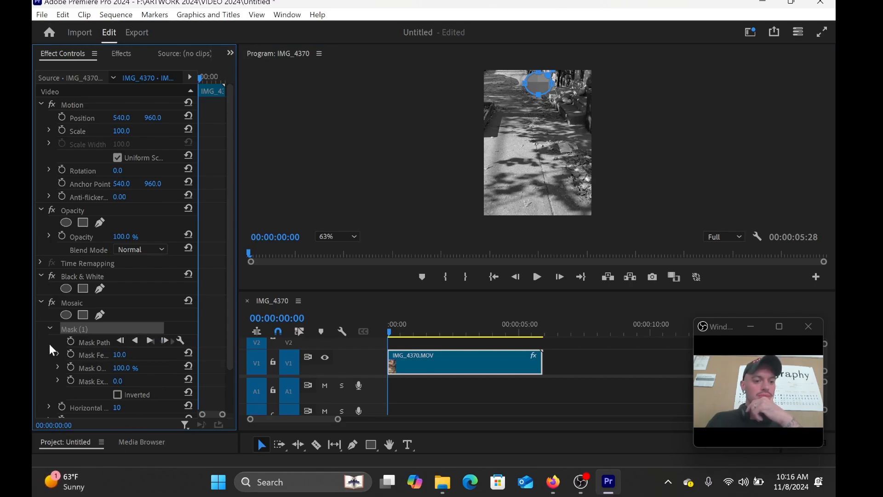
left_click(69, 341)
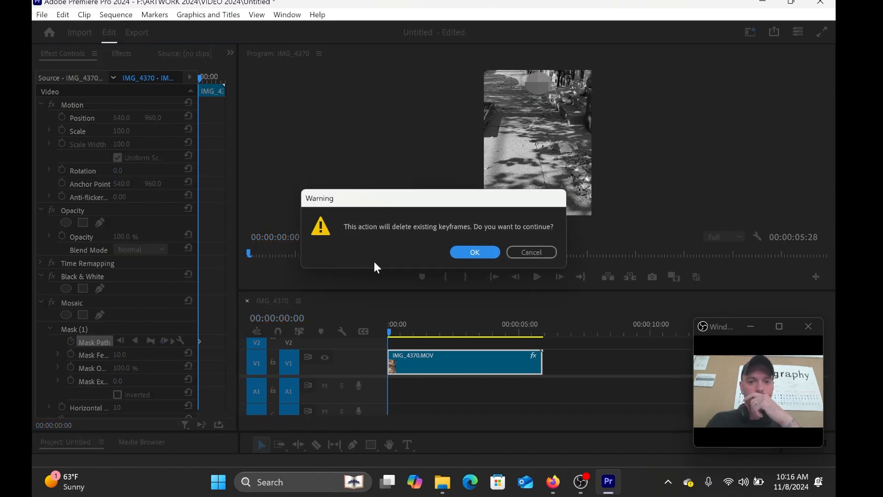
left_click(547, 253)
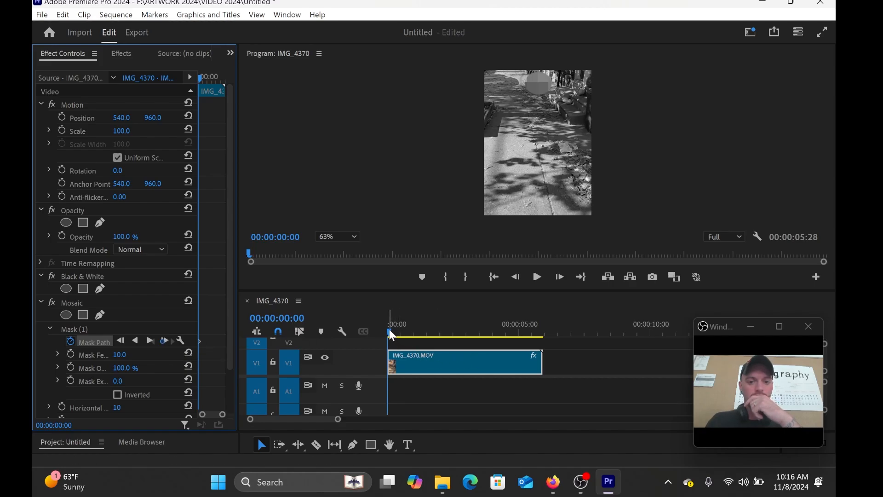
left_click_drag(389, 330, 494, 325)
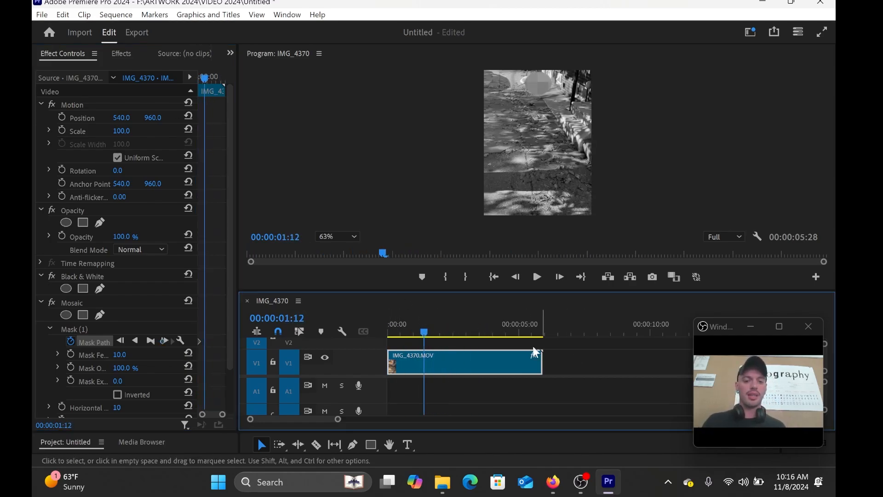
left_click_drag(427, 332, 368, 316)
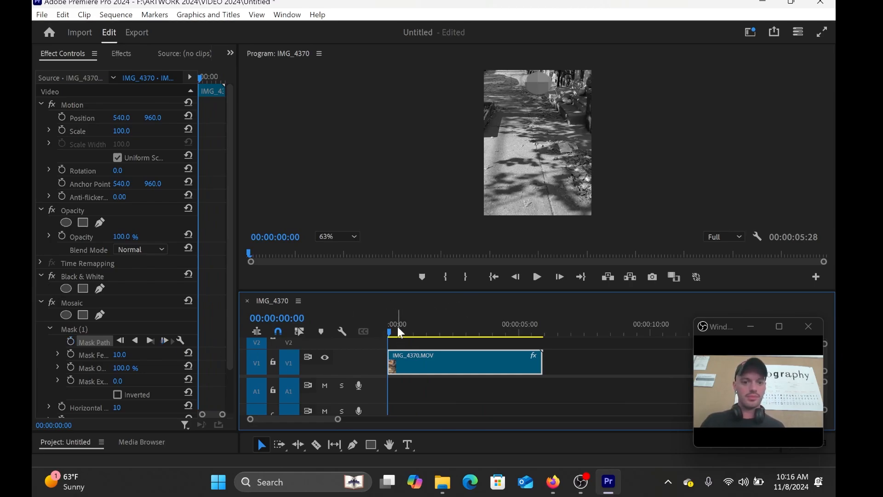
left_click_drag(398, 331, 466, 324)
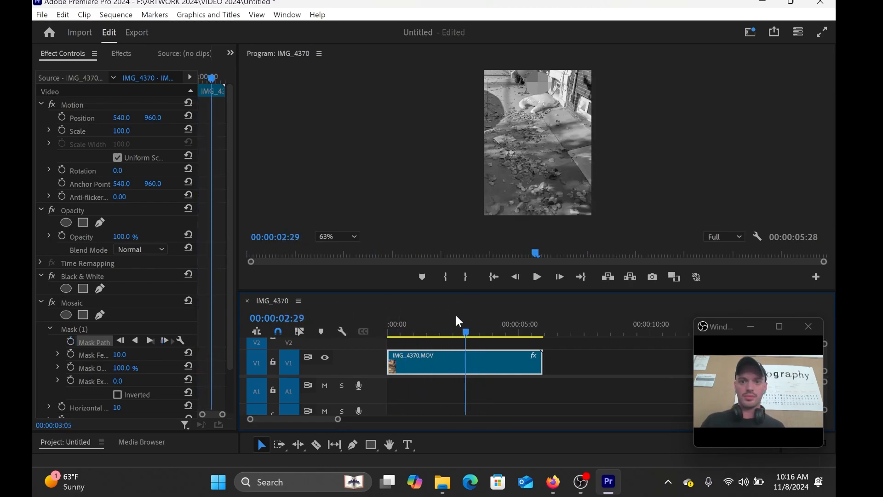
Return to 00:00:00:00, select Mask (1) of the Mosaic effect and track it forward through the whole clip
key("Home")
left_click(543, 82)
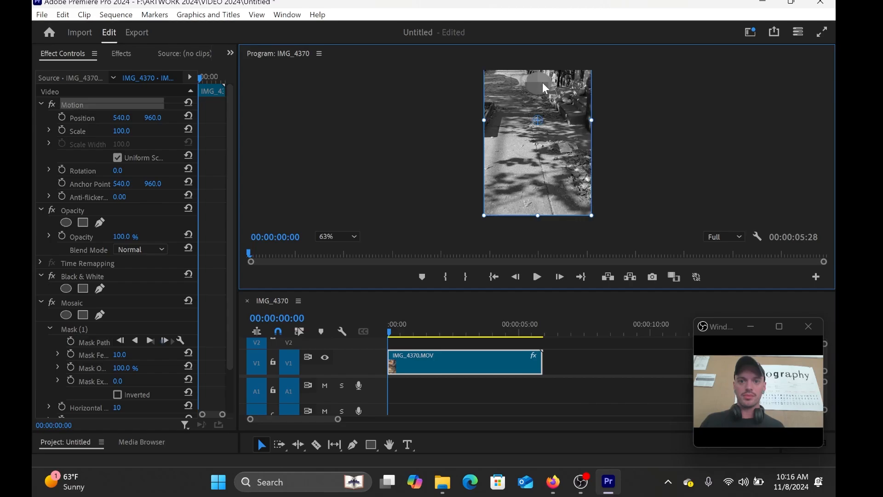
left_click(73, 330)
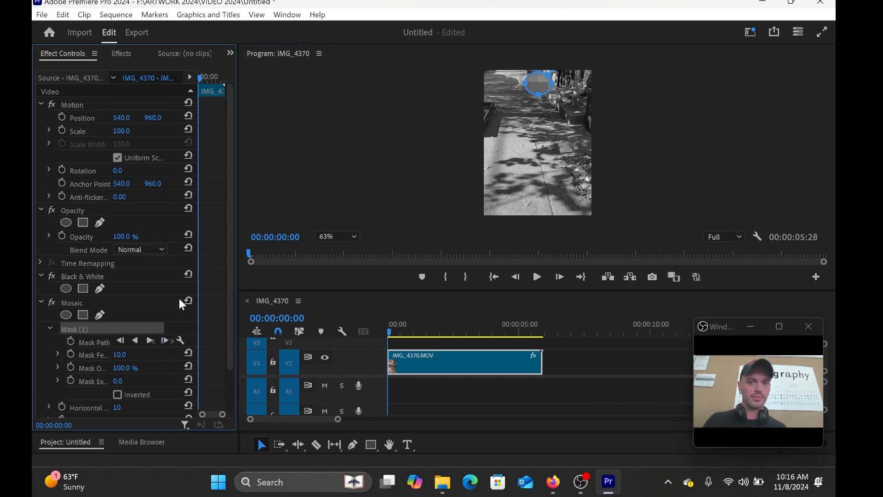
left_click(540, 84)
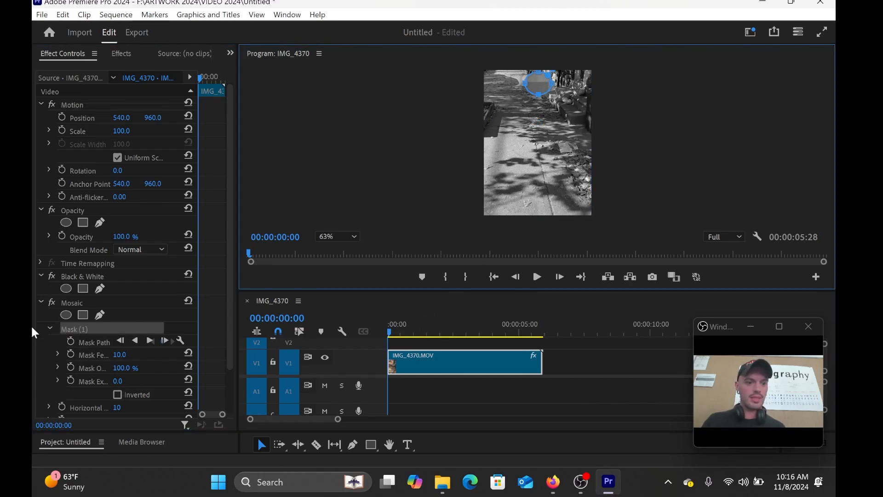
left_click(150, 341)
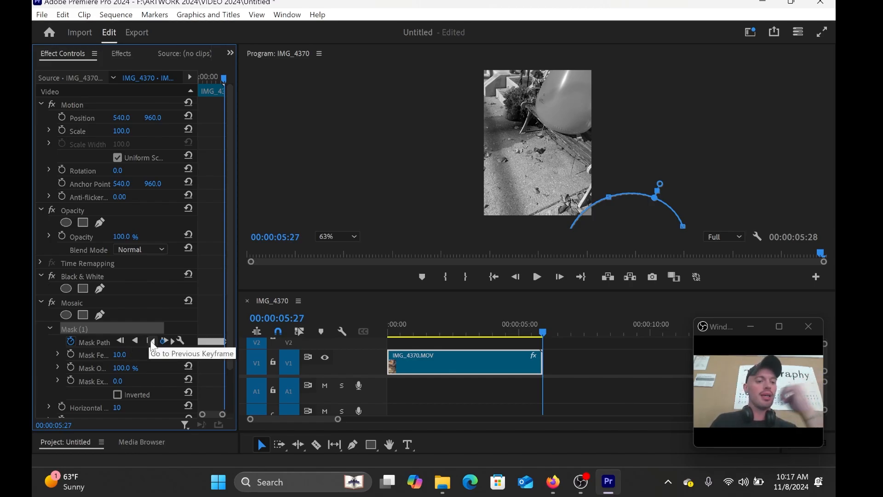
Play the clip from 00:00:00:00 twice to check how the tracked Mosaic mask moves
left_click_drag(538, 330, 336, 320)
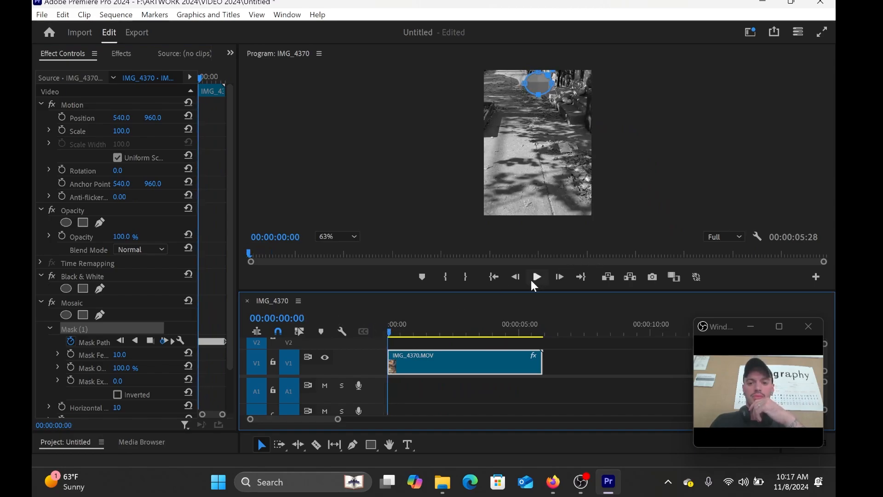
left_click(532, 280)
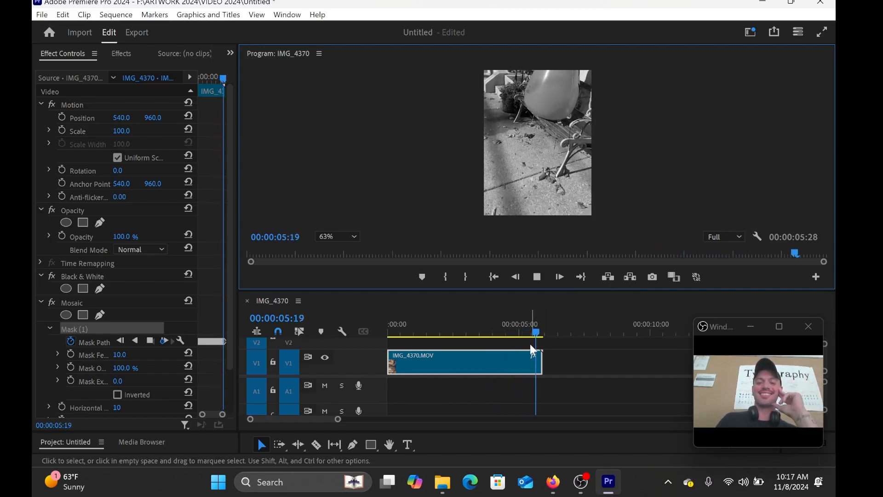
left_click(535, 332)
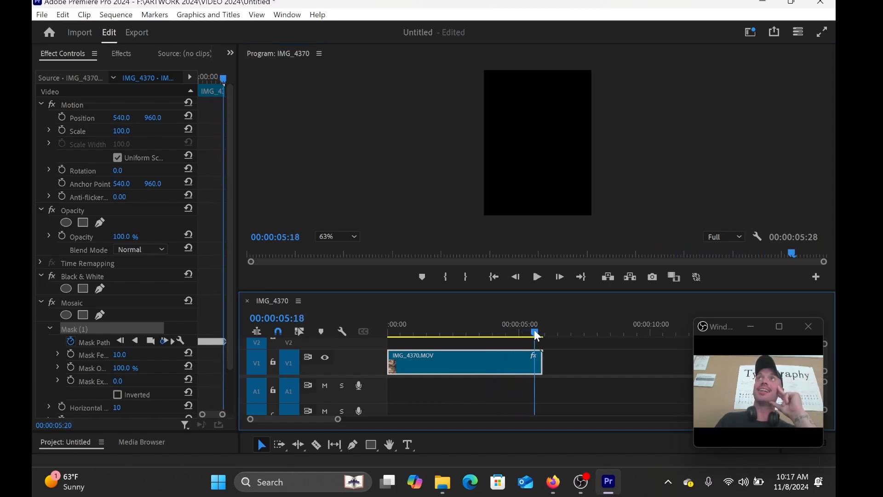
left_click_drag(537, 336, 368, 315)
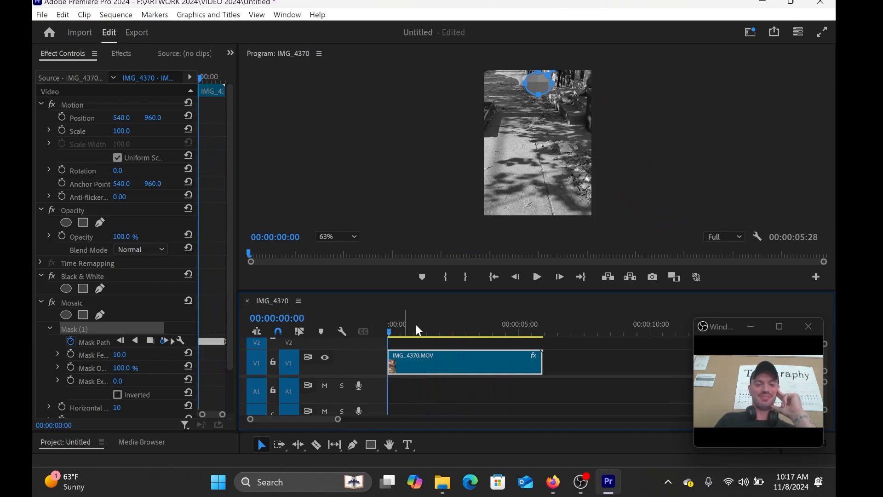
left_click(537, 277)
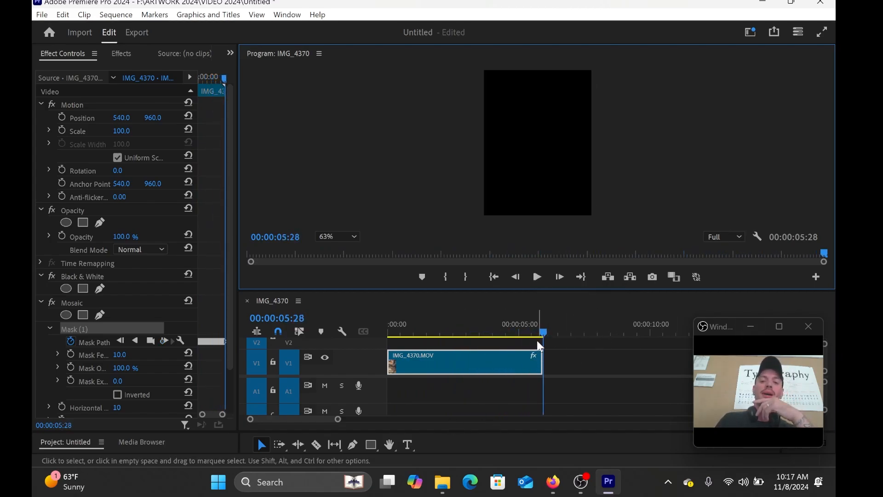
From 00:00:00:00, try inverting the Mosaic mask, play the clip to check it, and turn the inversion back off at the start
left_click_drag(546, 341, 360, 334)
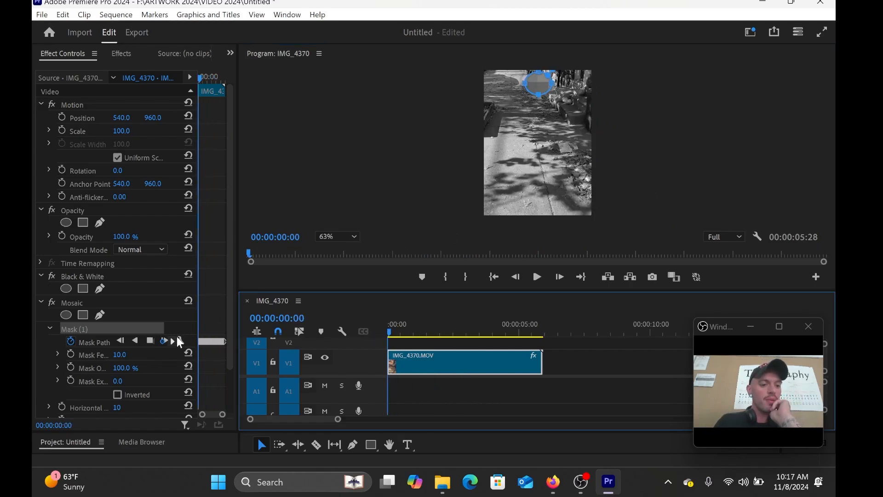
scroll(231, 298, "down", 1)
scroll(231, 297, "down", 4)
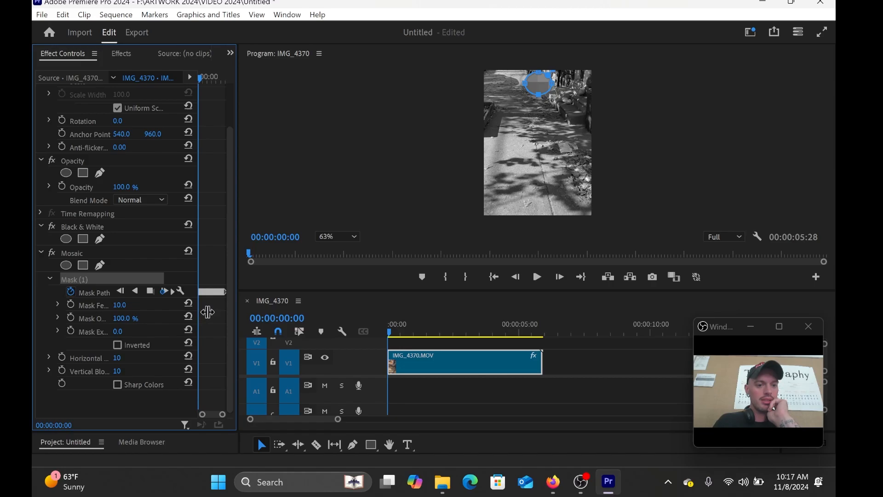
left_click_drag(237, 226, 325, 222)
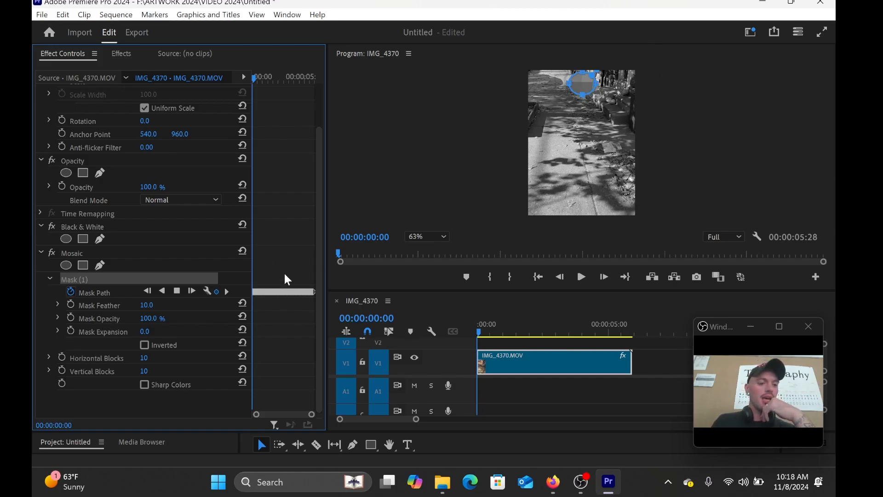
left_click(145, 345)
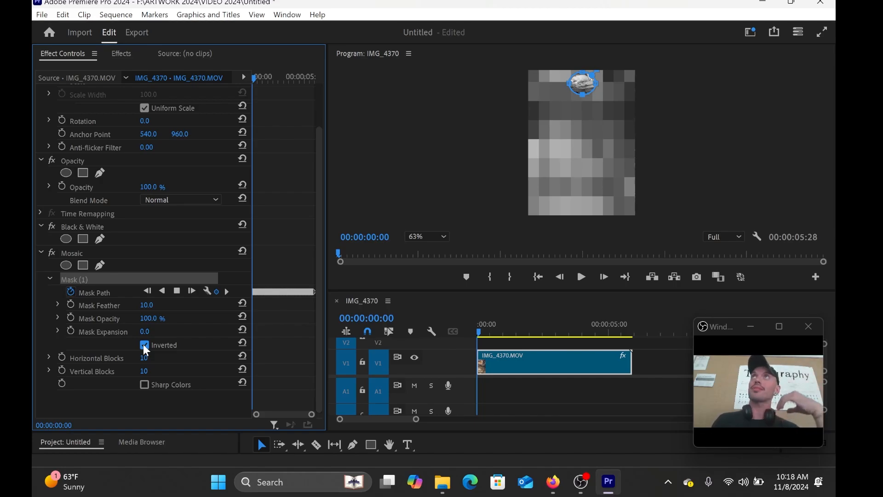
left_click(582, 277)
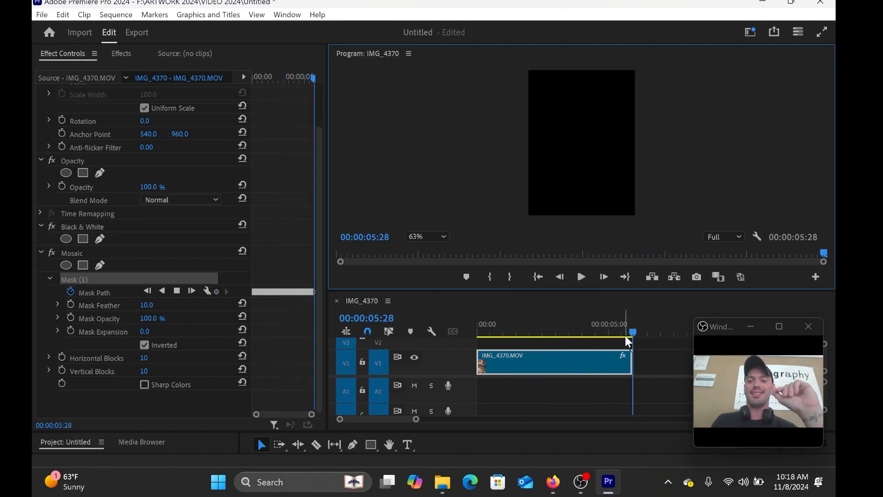
left_click_drag(628, 335, 479, 334)
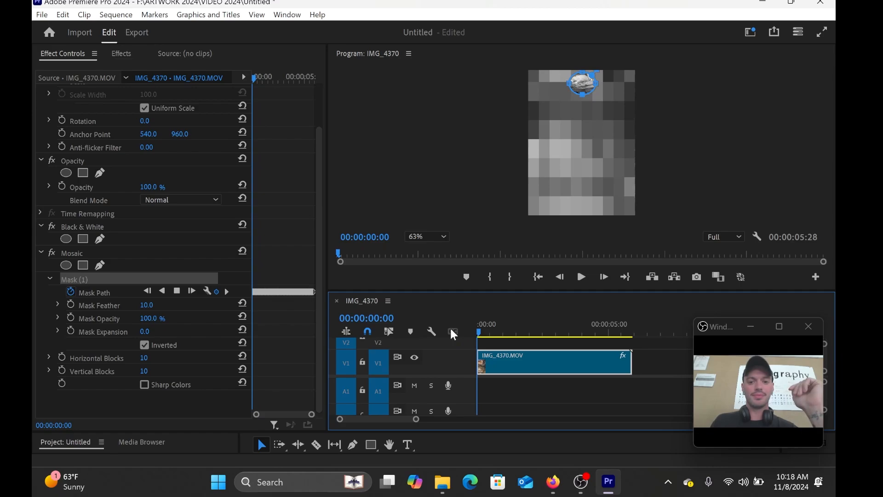
left_click(145, 345)
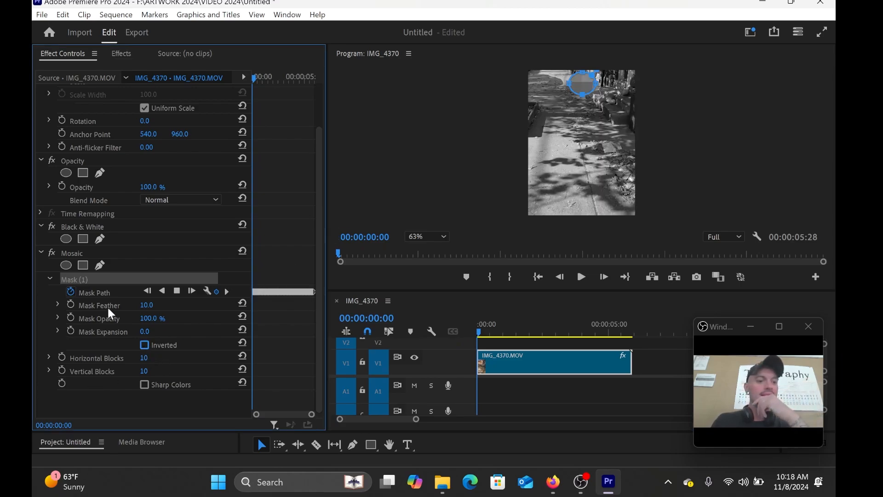
Set the Mask Feather of the Mosaic effect's Mask (1) to 50
left_click(144, 306)
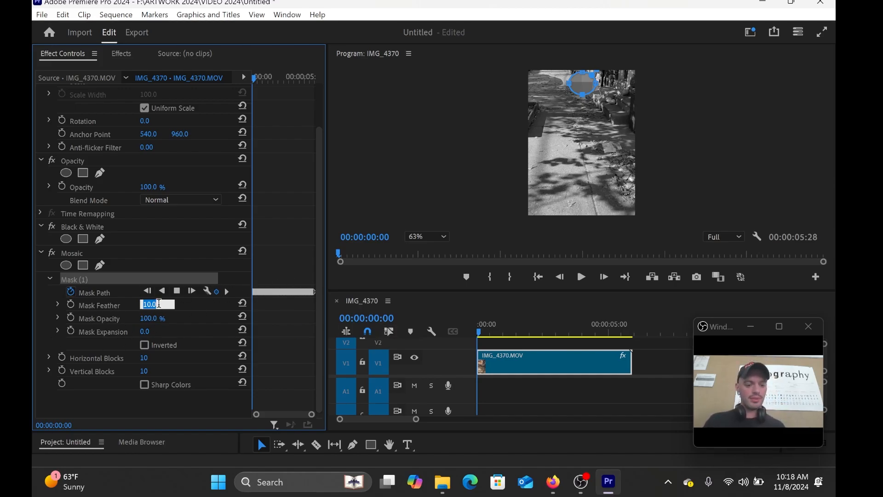
type("50")
key("Return")
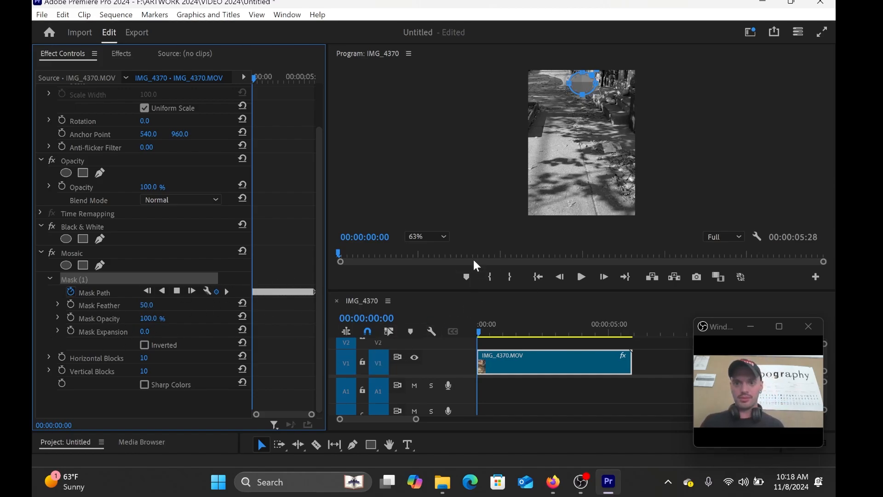
Deselect the Mosaic mask, play the whole clip to check its feathered edge, and return to 00:00:00:00
left_click(415, 200)
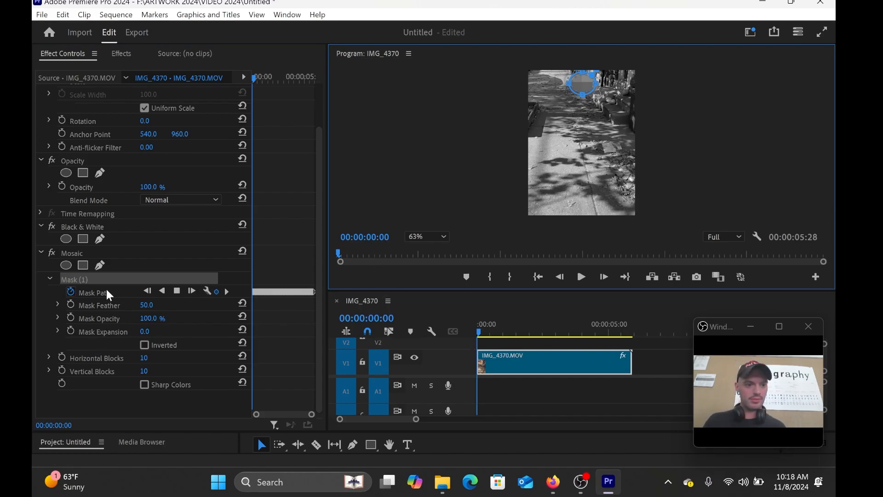
left_click(45, 294)
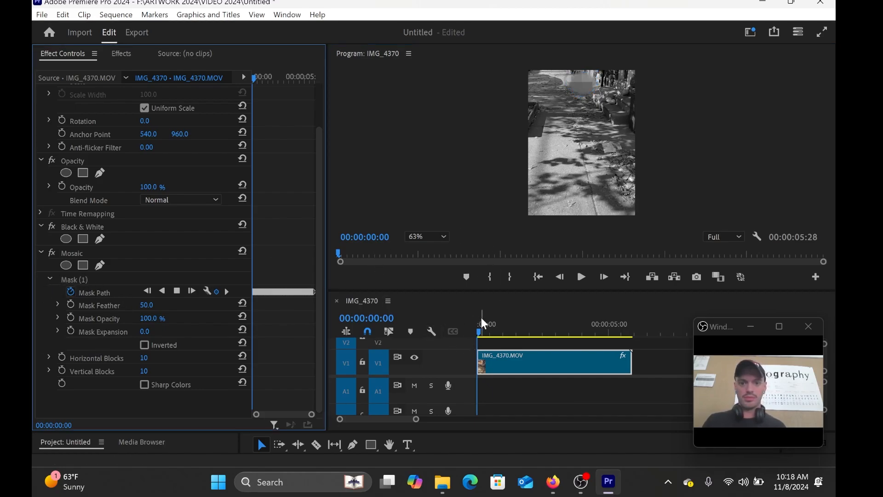
left_click(581, 277)
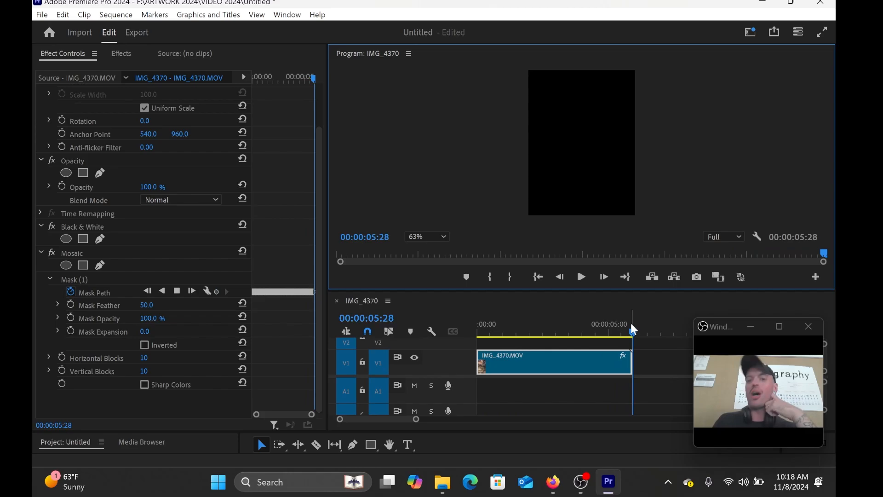
left_click_drag(634, 329, 474, 337)
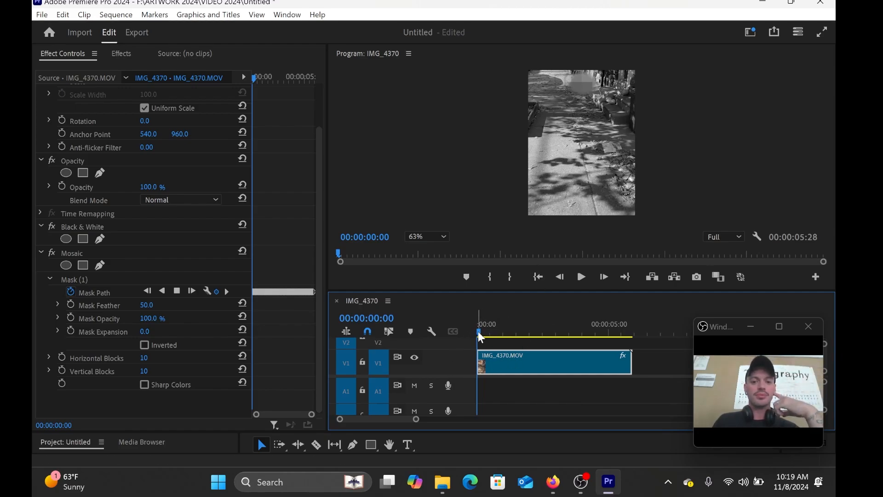
mouse_move(481, 337)
left_mouse_down()
mouse_move(555, 337)
mouse_move(479, 338)
left_mouse_up()
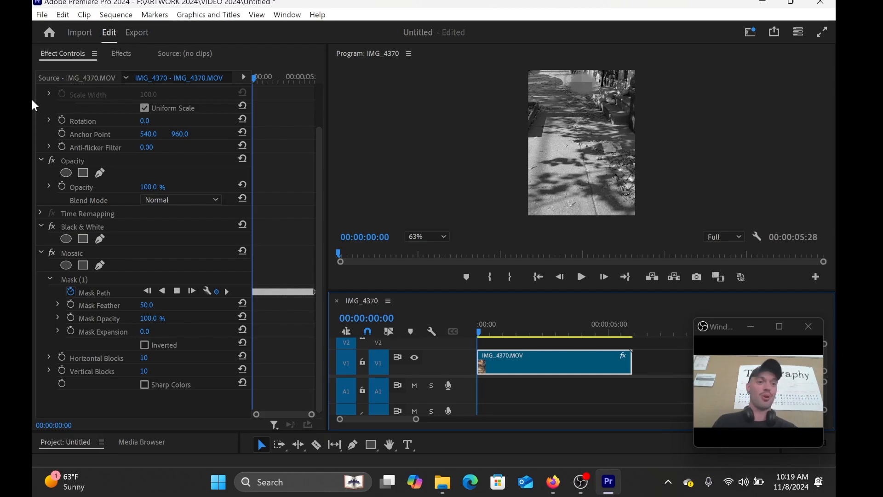
Open the media export settings for the IMG_4370 sequence
left_click(41, 15)
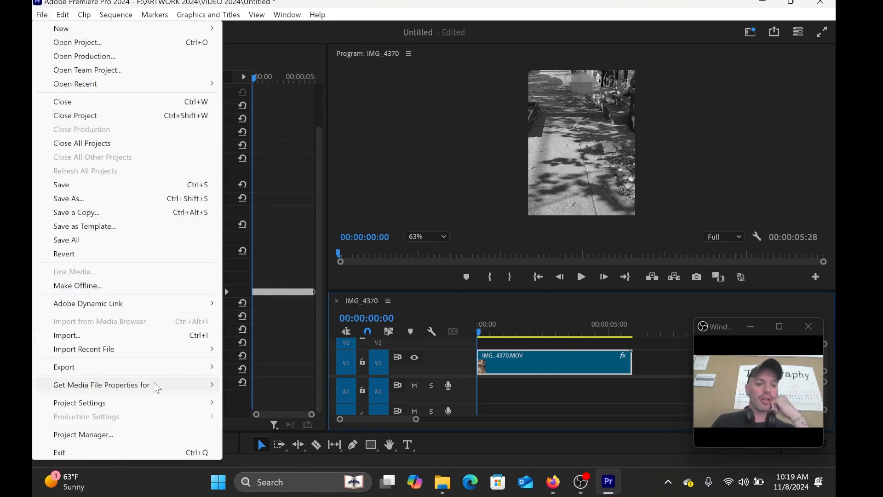
mouse_move(157, 368)
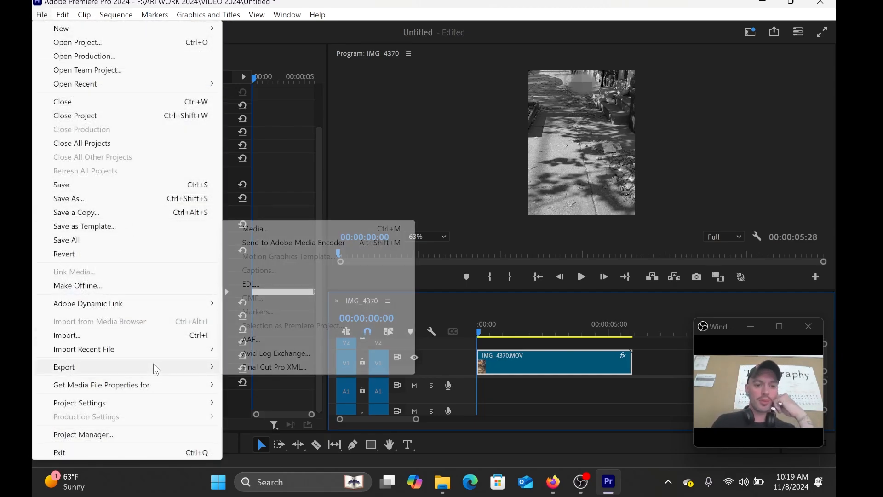
left_click(272, 229)
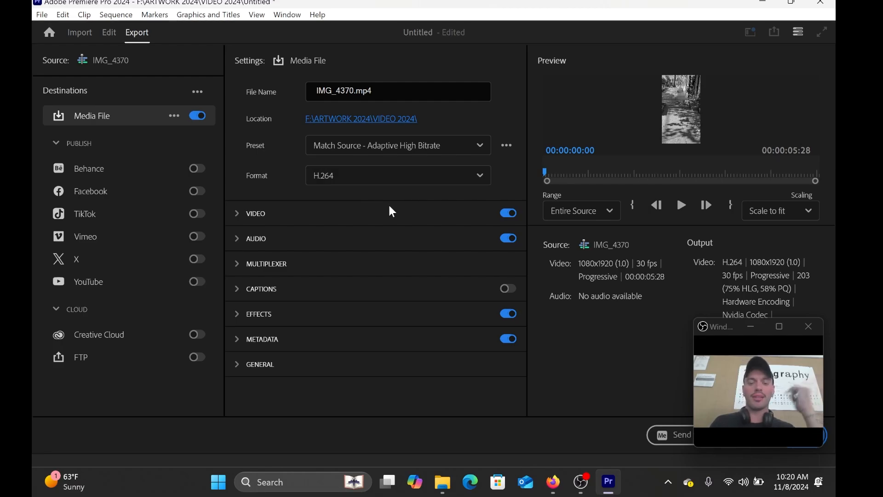
Try MPEG4 as the export format for the sequence and switch back to H.264
left_click(394, 186)
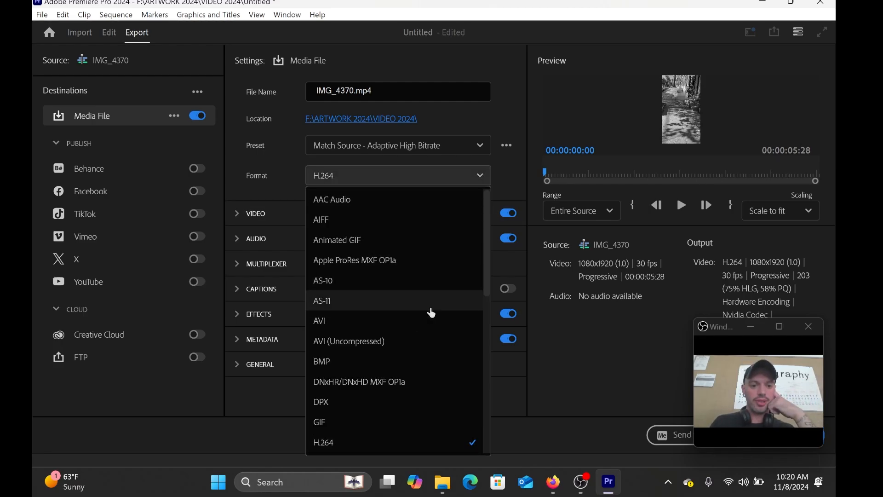
scroll(430, 312, "down", 3)
scroll(432, 311, "down", 1)
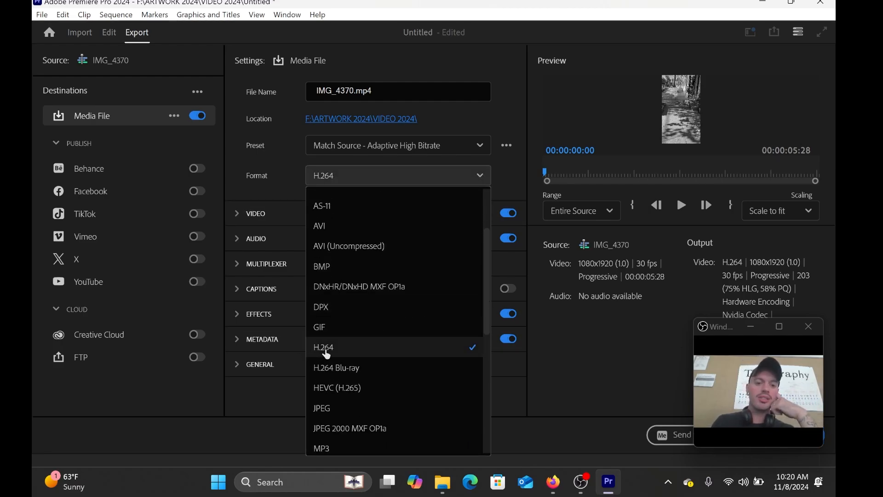
scroll(327, 354, "down", 1)
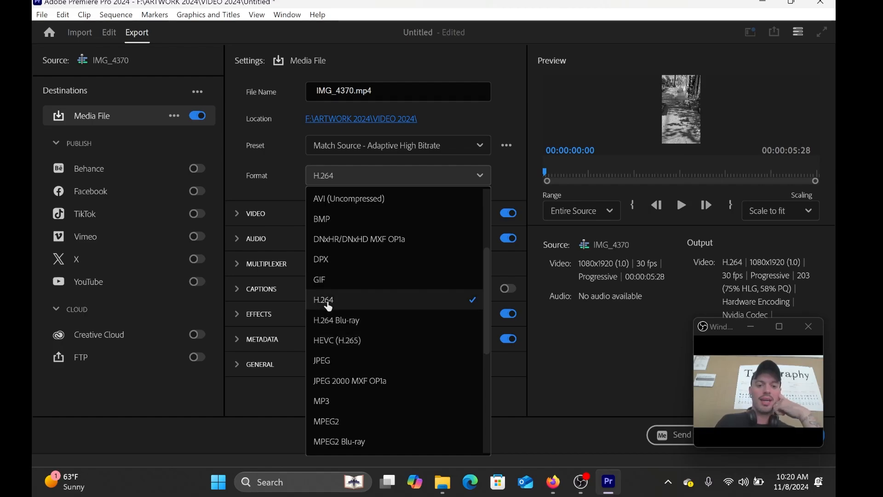
scroll(328, 306, "down", 5)
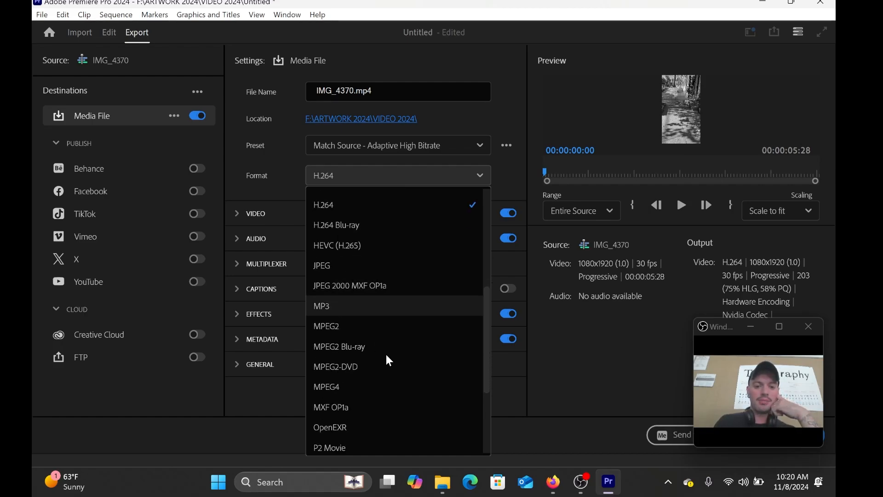
left_click(346, 388)
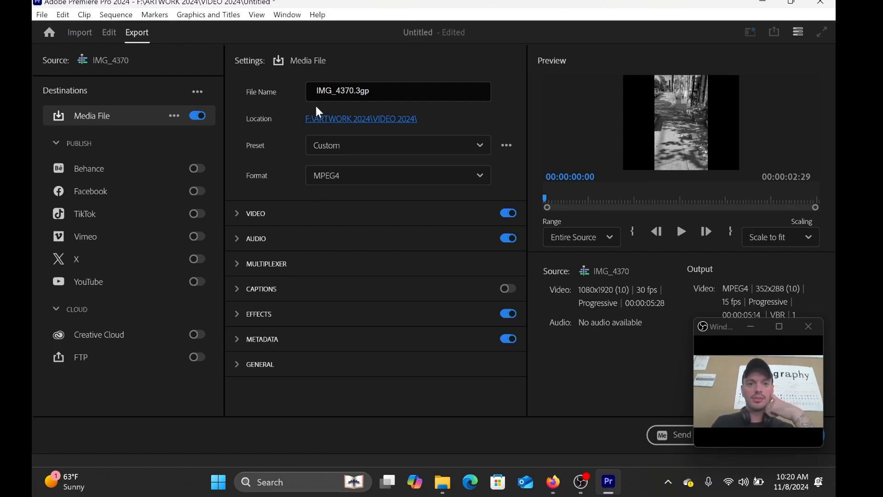
left_click(361, 178)
scroll(335, 302, "down", 3)
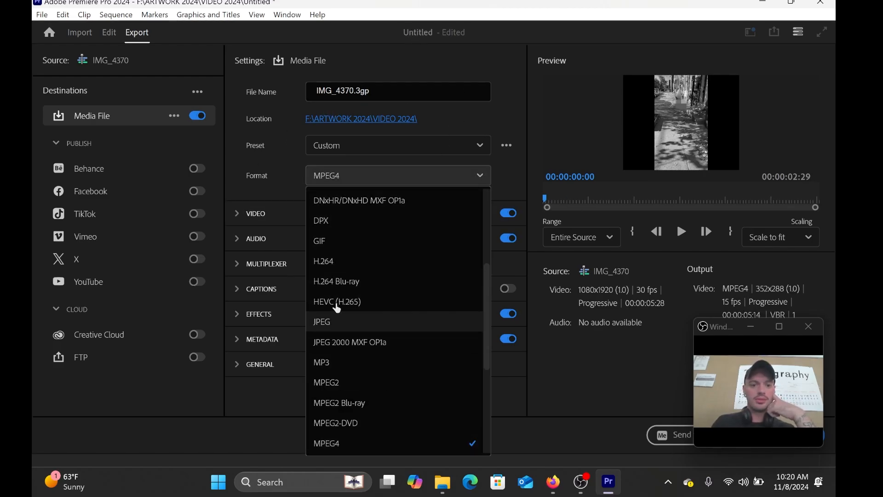
key("Escape")
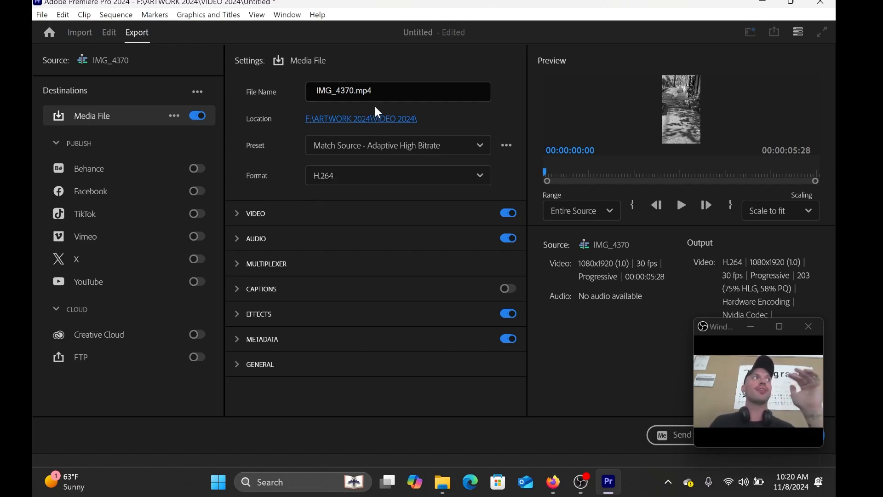
Look through the full list of export formats, from AAC Audio to Wraptor DCP, and close it
left_click(373, 178)
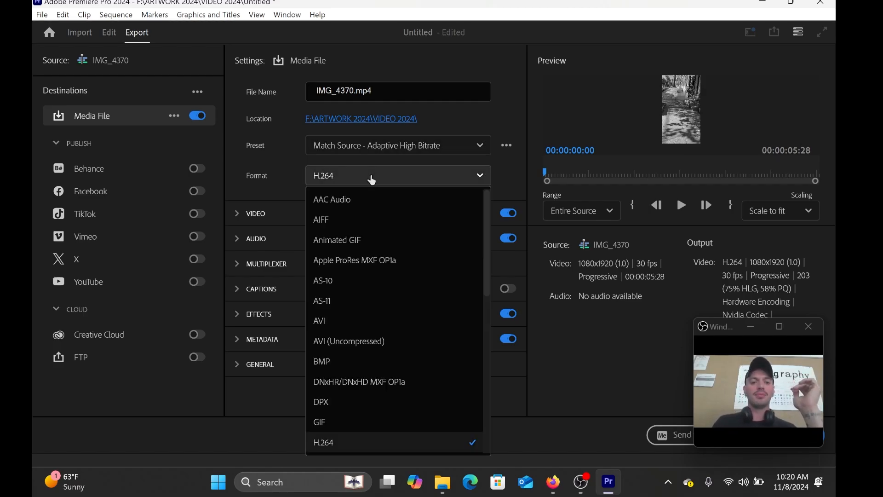
left_click(309, 175)
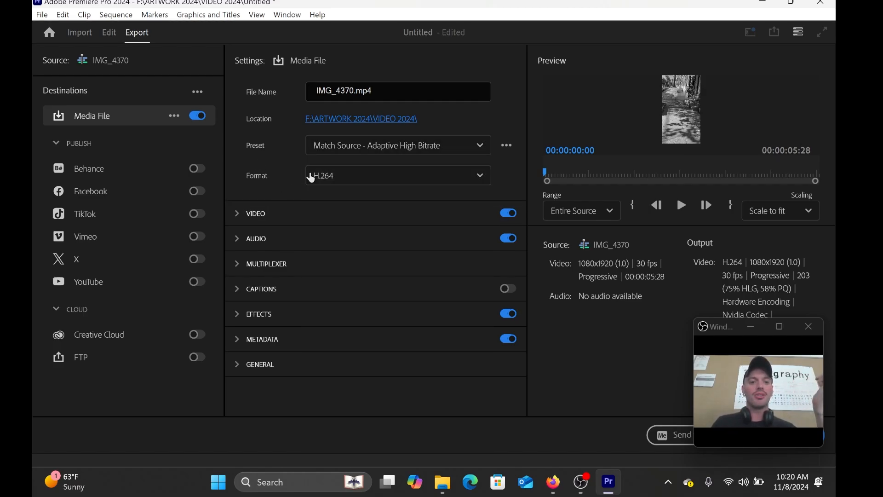
left_click(316, 174)
scroll(401, 368, "down", 3)
scroll(359, 341, "down", 5)
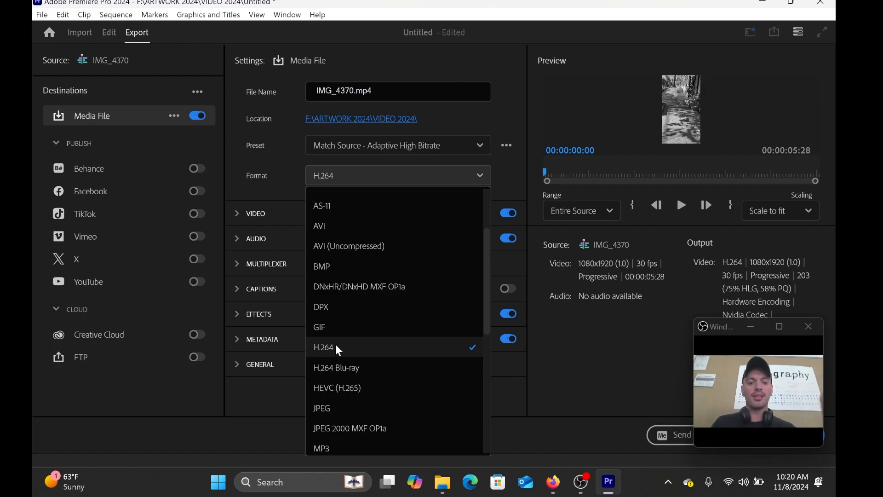
scroll(357, 333, "down", 3)
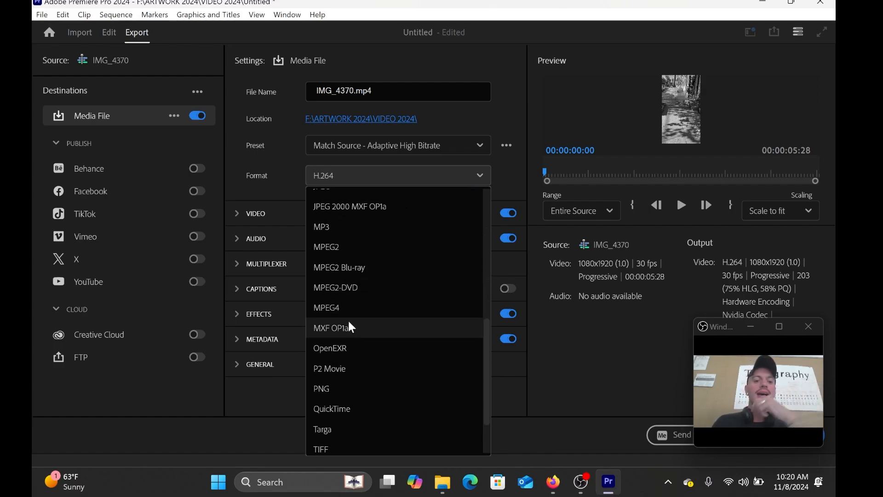
scroll(356, 311, "up", 1)
scroll(357, 311, "up", 2)
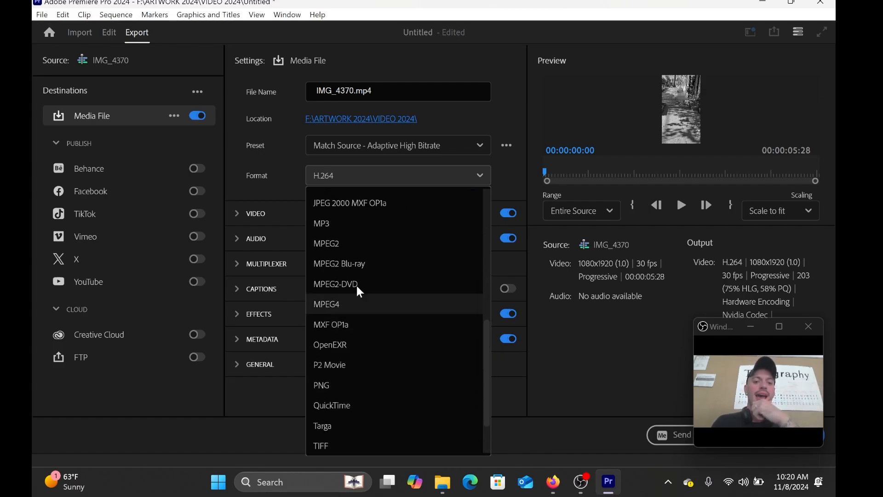
scroll(354, 311, "down", 1)
scroll(408, 256, "up", 3)
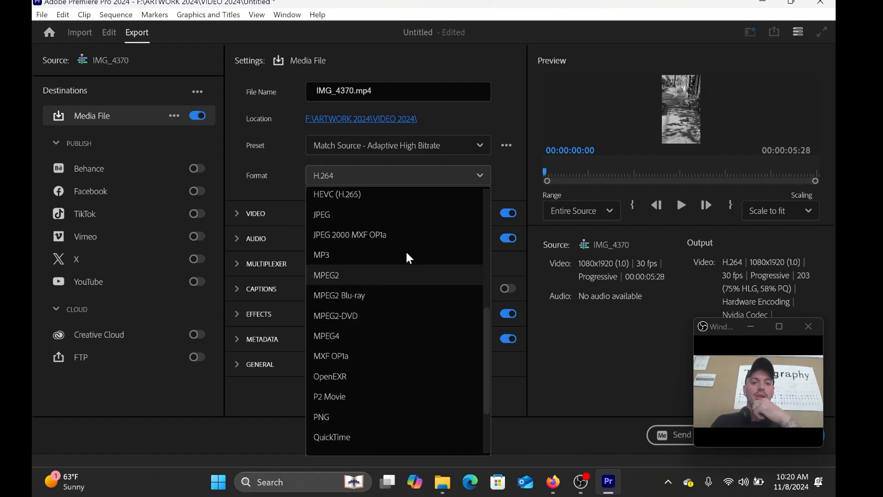
scroll(417, 287, "up", 7)
left_click(394, 312)
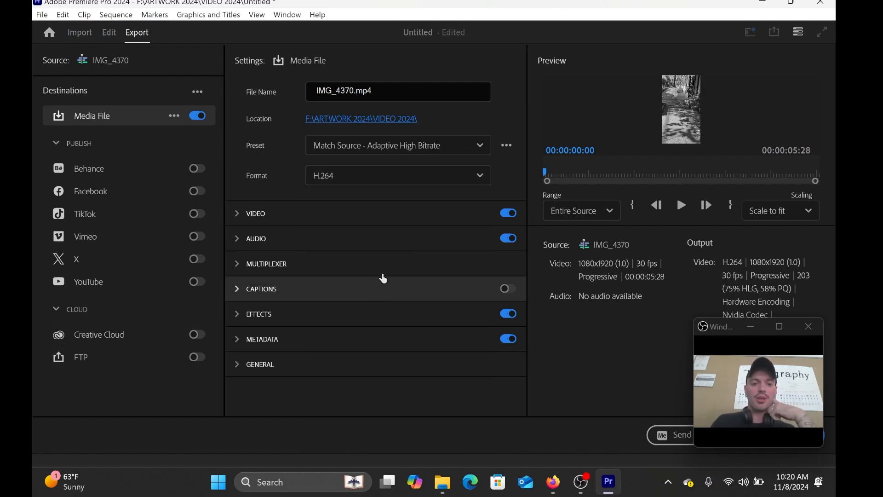
left_click(365, 174)
scroll(368, 253, "down", 2)
scroll(373, 256, "up", 2)
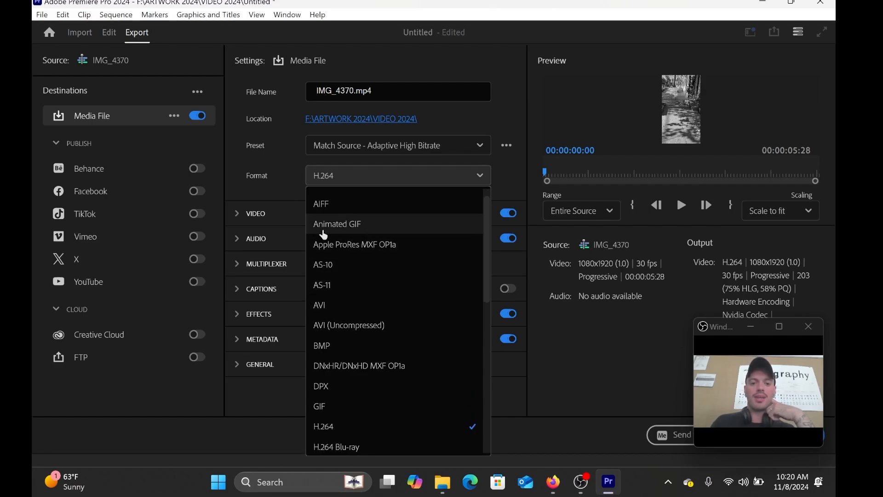
scroll(354, 251, "down", 3)
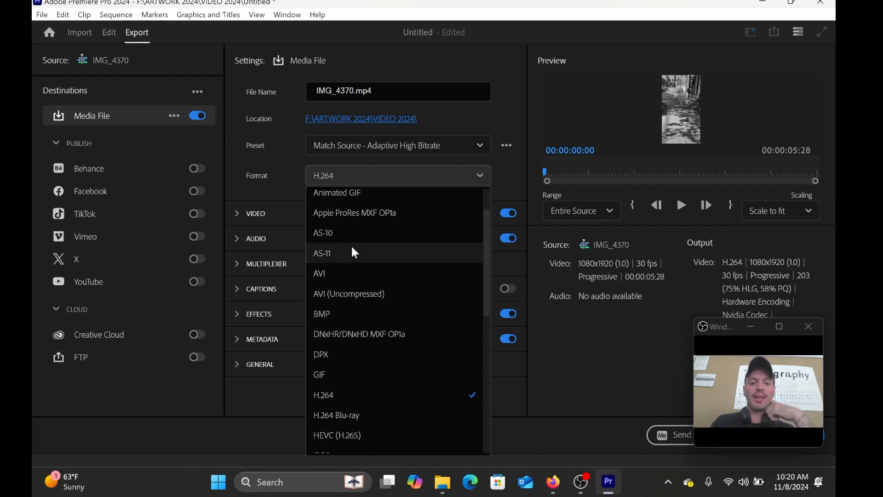
scroll(358, 252, "down", 1)
scroll(373, 283, "down", 3)
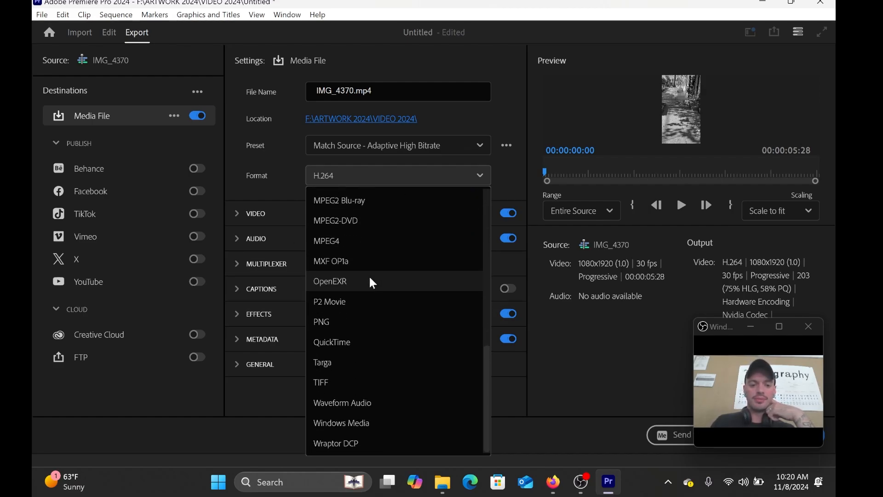
left_click(290, 179)
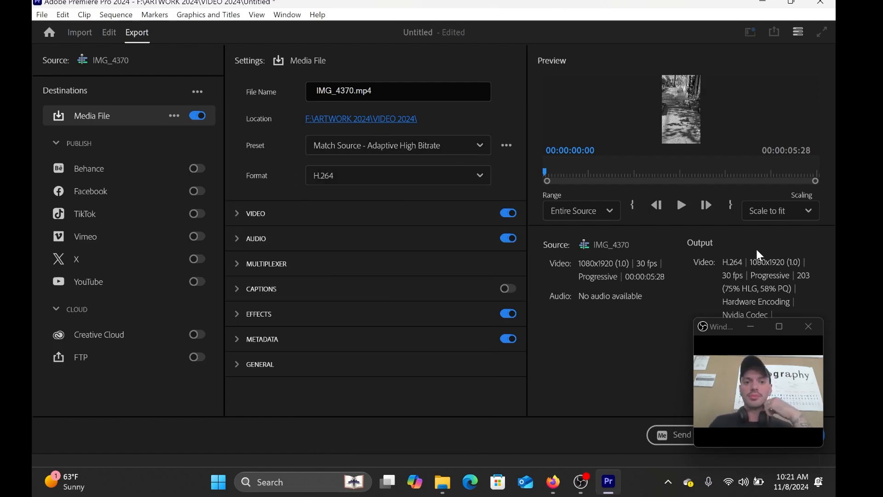
Export the entire IMG_4370 sequence as IMG_4370.mp4 in H.264 with the Match Source - Adaptive High Bitrate preset
left_click_drag(714, 332, 386, 327)
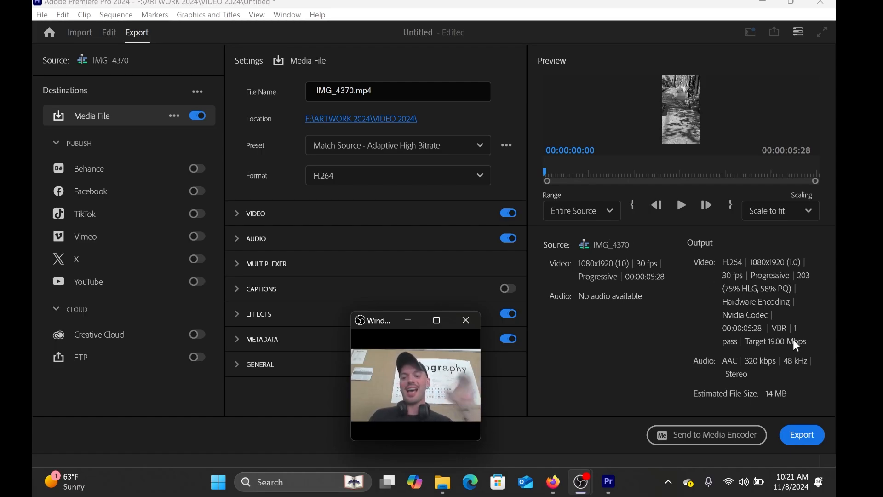
left_click(803, 435)
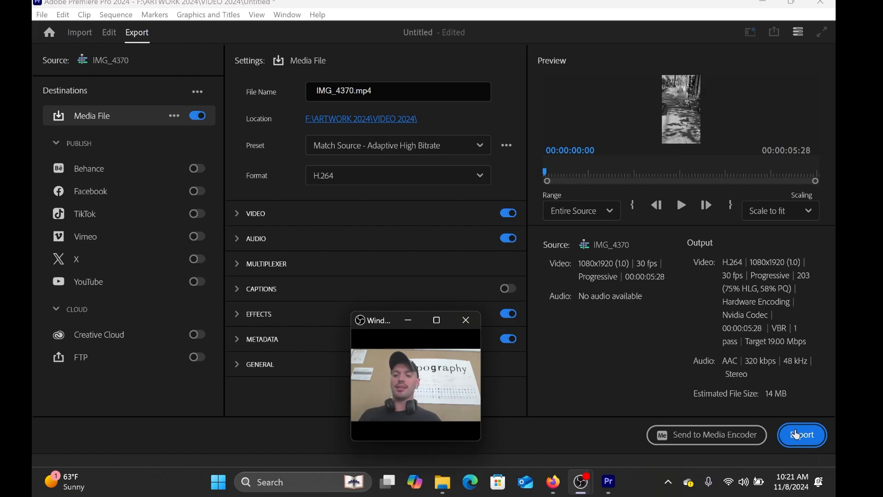
left_click(801, 442)
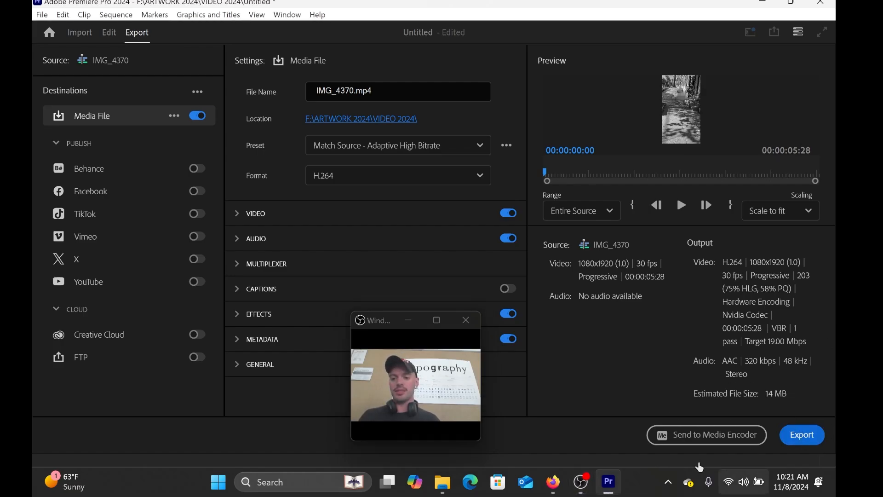
left_click(803, 434)
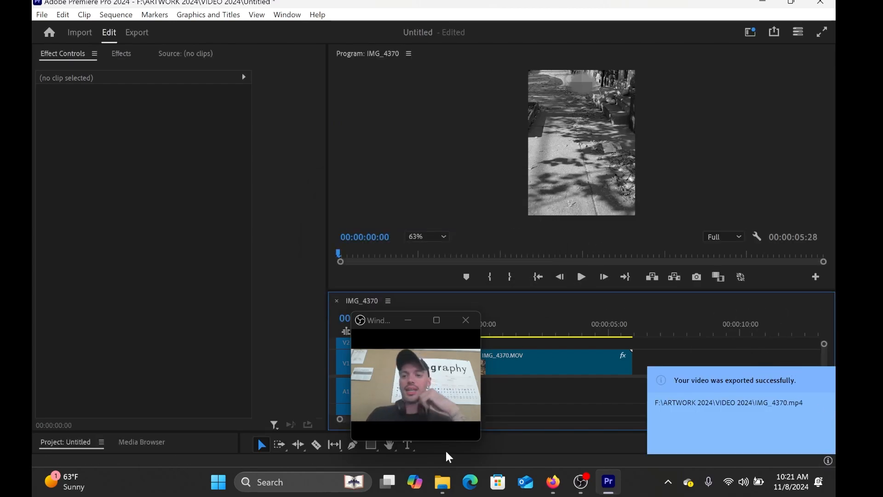
Switch to File Explorer, look through the video clips IRL folder and return to the VIDEO 2024 folder
left_click(439, 481)
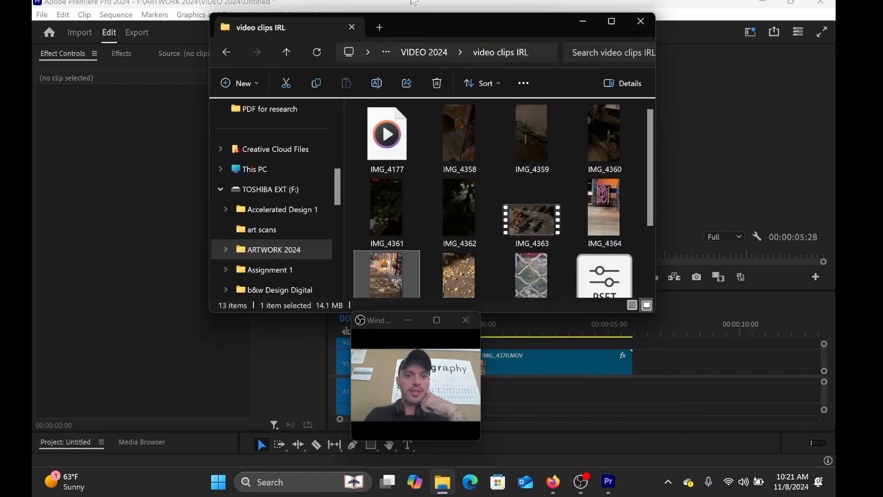
scroll(556, 212, "down", 1)
scroll(557, 212, "down", 2)
scroll(529, 193, "up", 3)
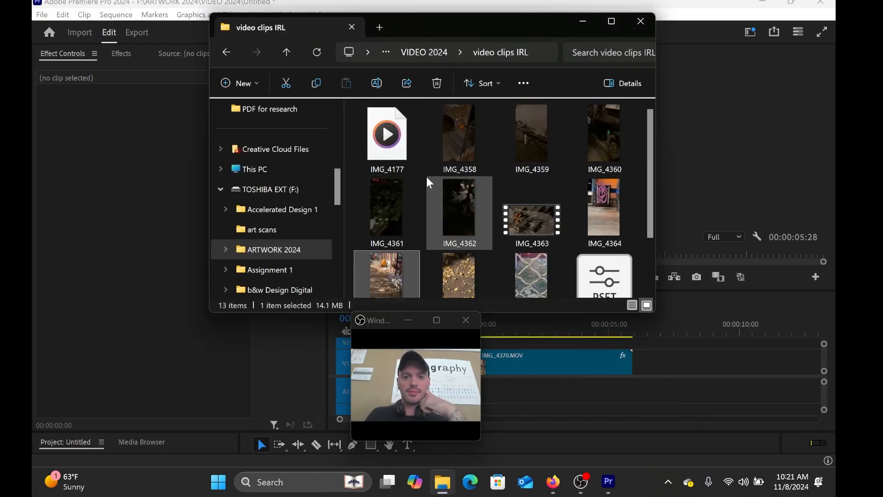
left_click(227, 52)
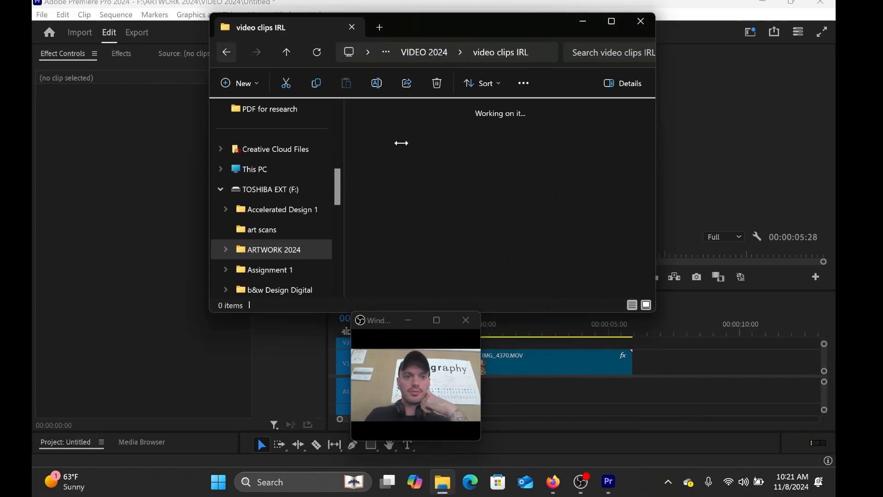
Find the exported IMG_4370 video in the VIDEO 2024 folder and open it in Media Player with an unobstructed view
scroll(516, 217, "down", 10)
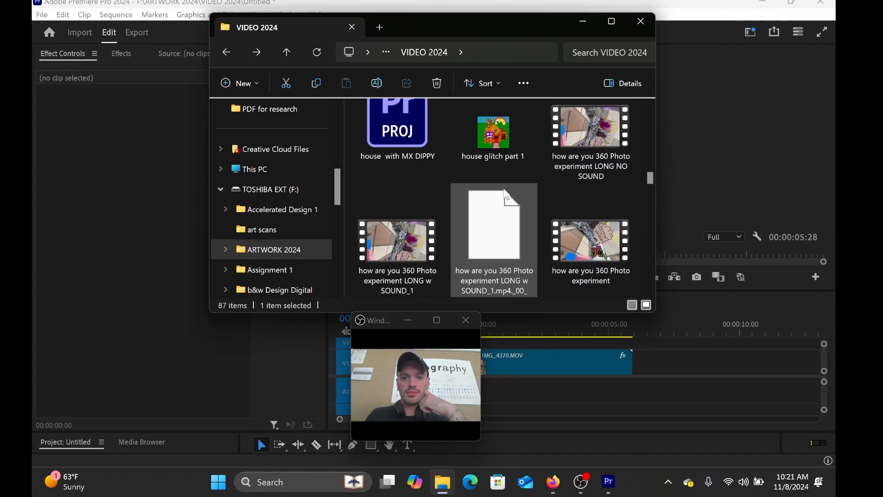
scroll(511, 186, "down", 8)
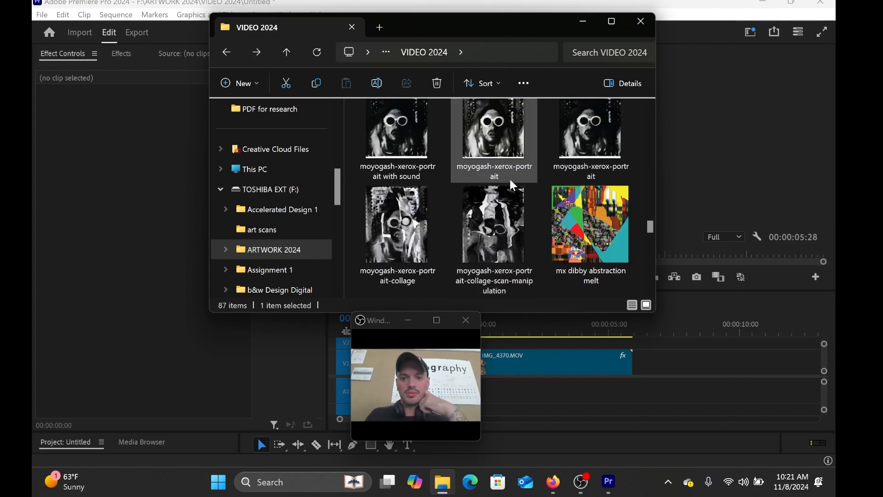
scroll(528, 184, "down", 5)
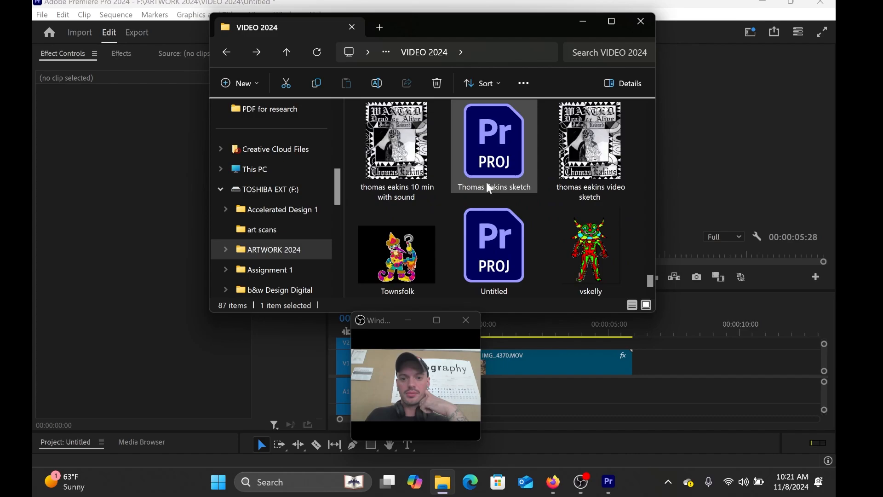
scroll(487, 184, "up", 20)
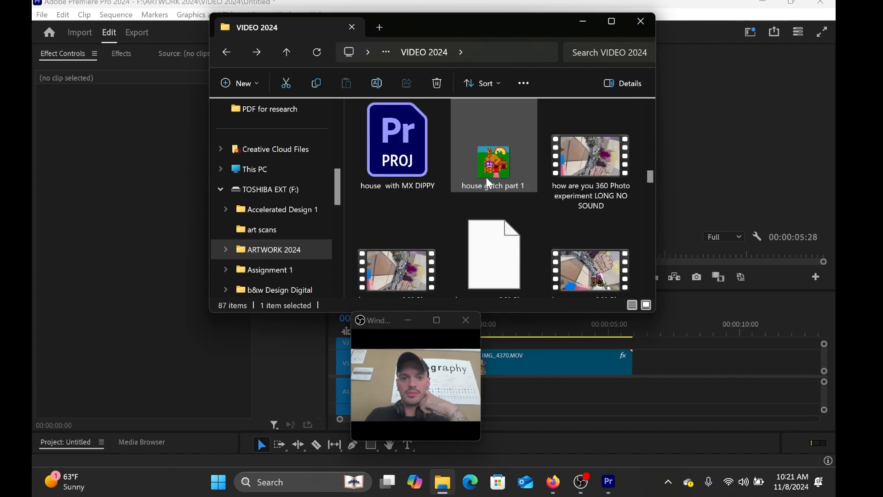
scroll(460, 152, "up", 15)
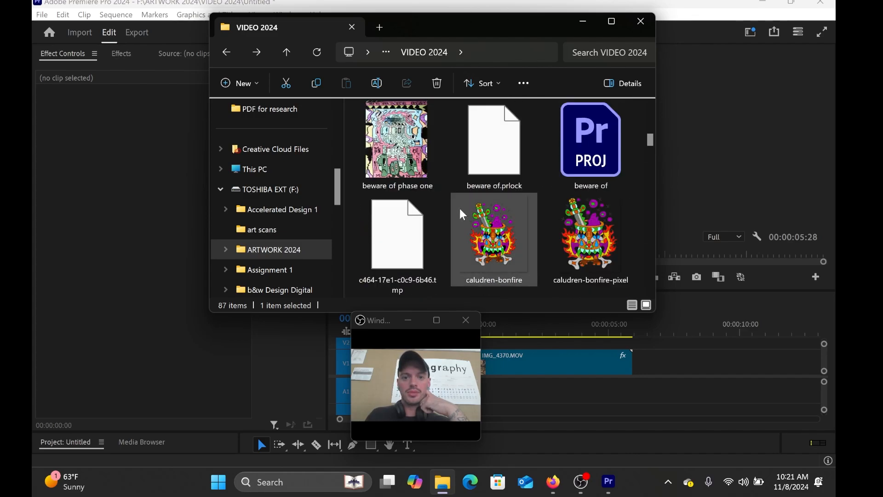
scroll(478, 193, "down", 5)
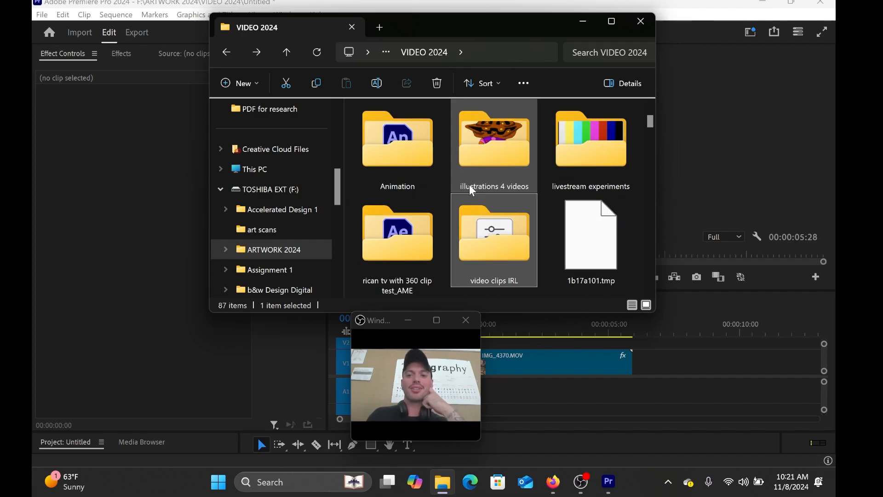
scroll(525, 163, "down", 10)
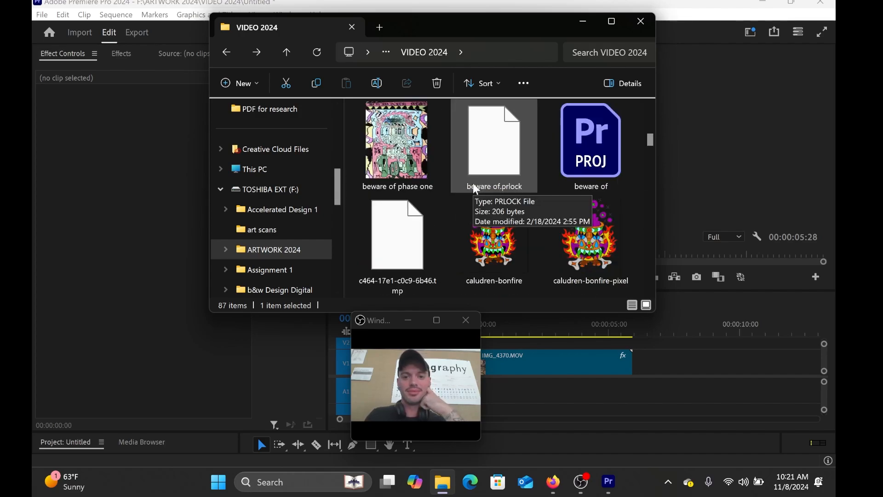
scroll(422, 214, "down", 5)
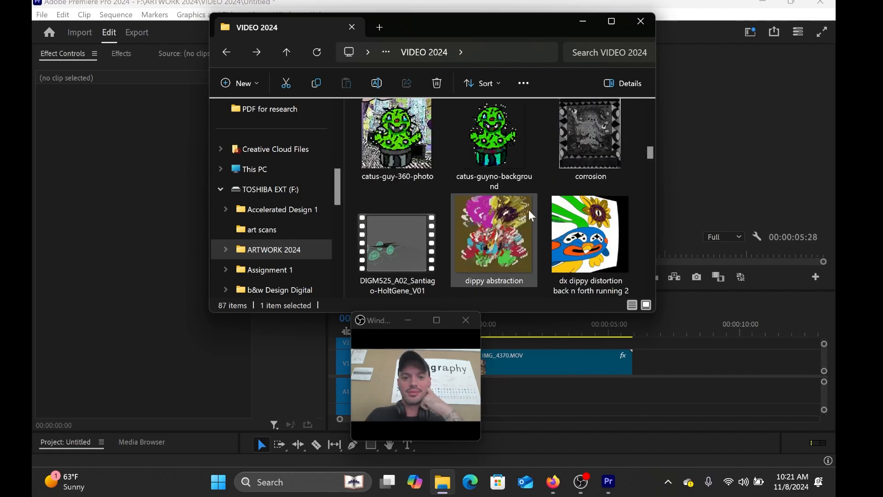
scroll(555, 210, "down", 10)
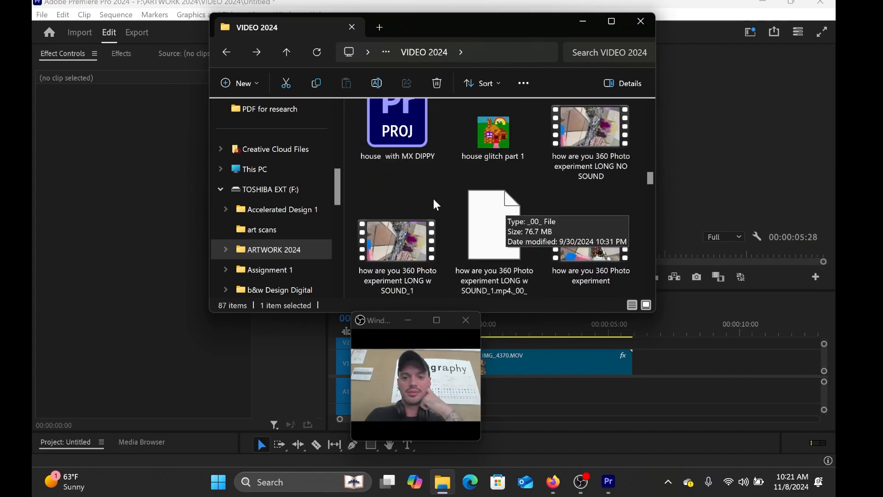
scroll(396, 249, "down", 5)
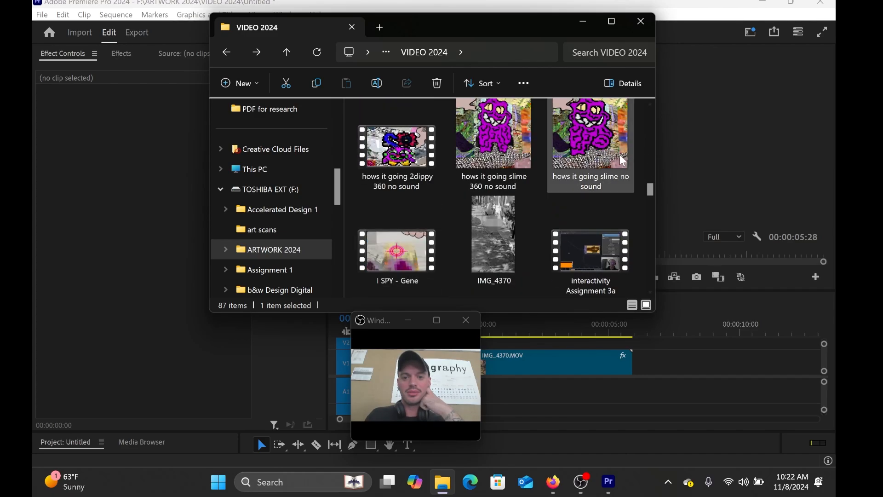
double_click(488, 131)
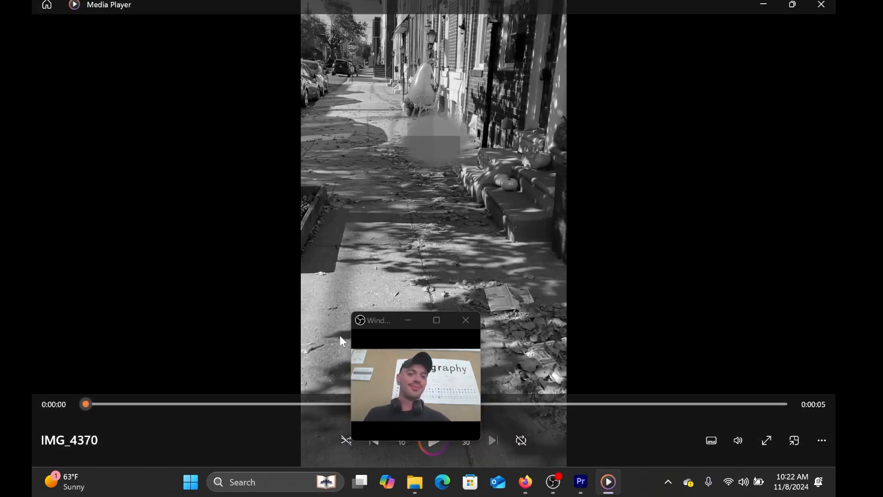
left_click_drag(381, 320, 649, 228)
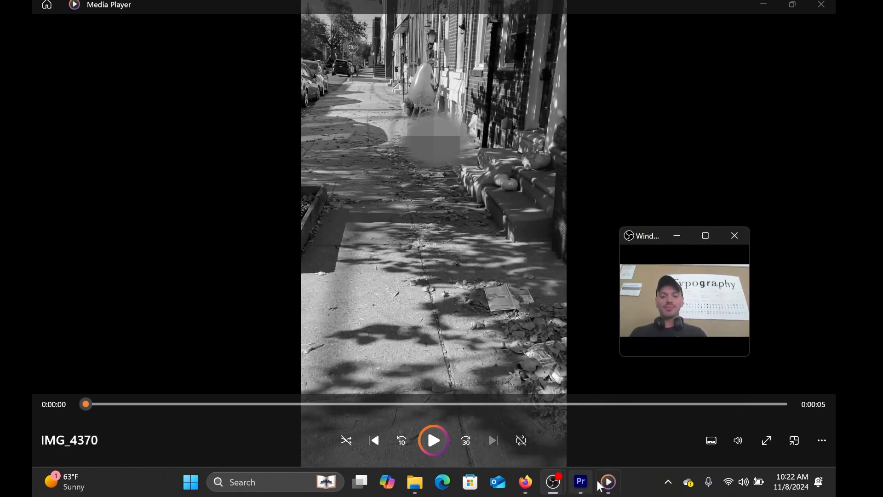
mouse_move(563, 487)
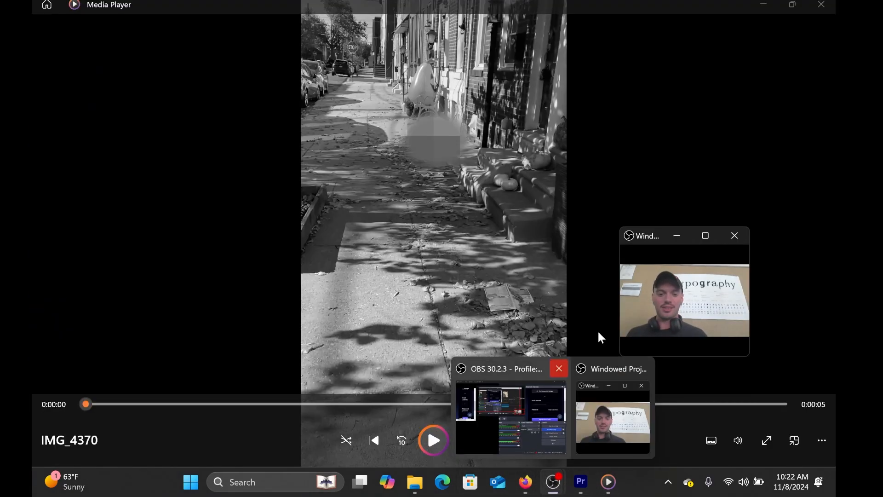
left_click(485, 417)
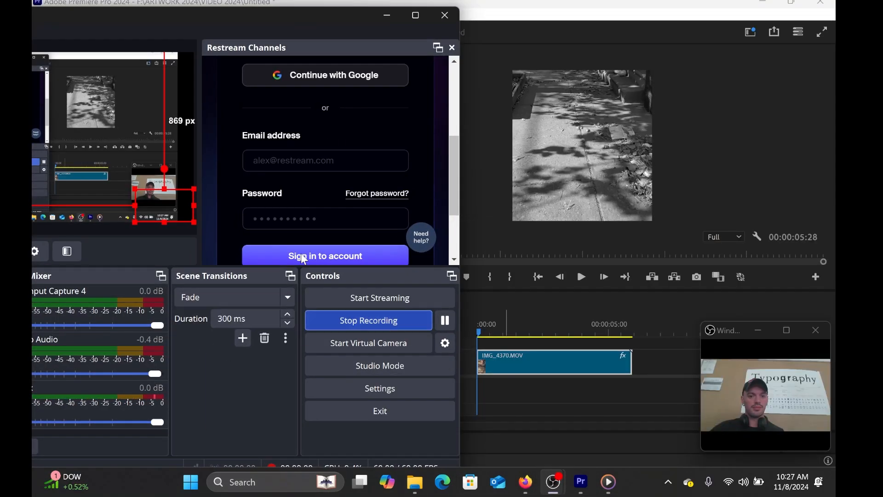
left_click(383, 15)
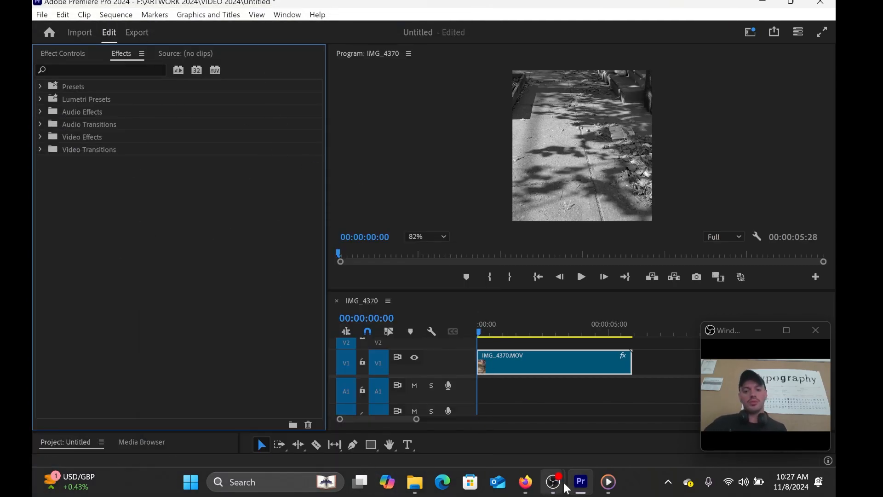
mouse_move(559, 486)
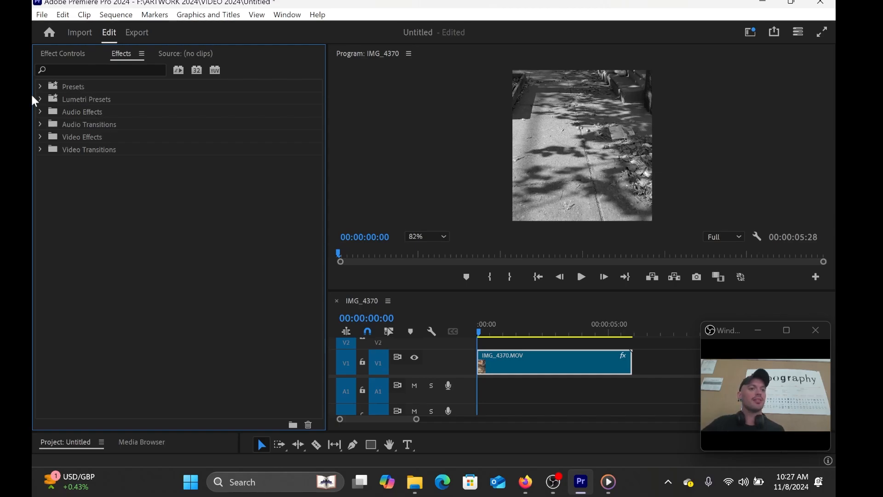
Import the Obsolete Effects preset file from the Downloads folder into the effect presets
right_click(91, 90)
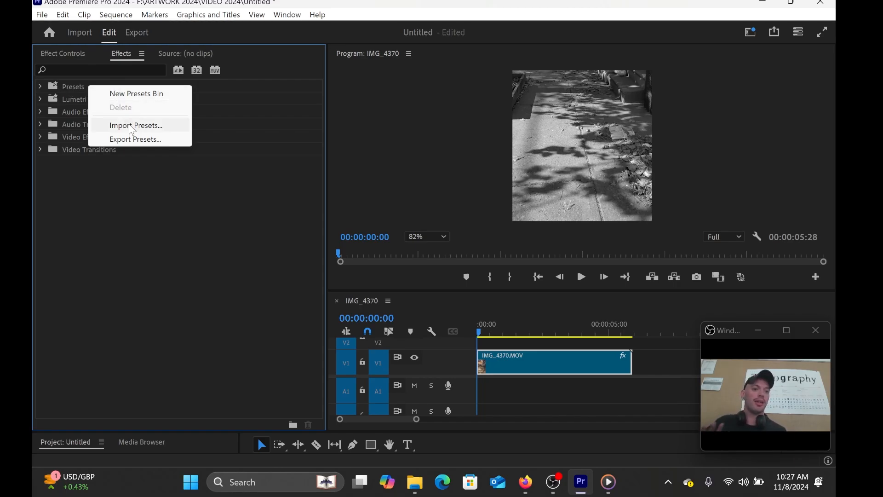
left_click(133, 125)
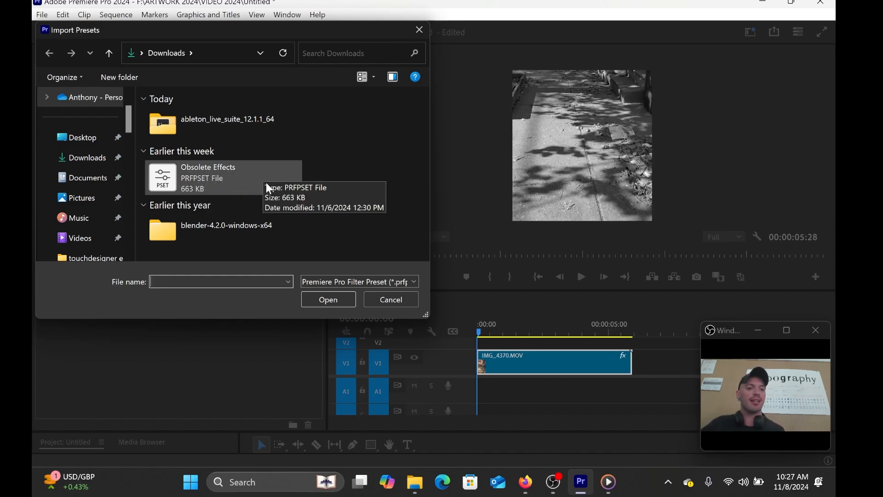
left_click(210, 173)
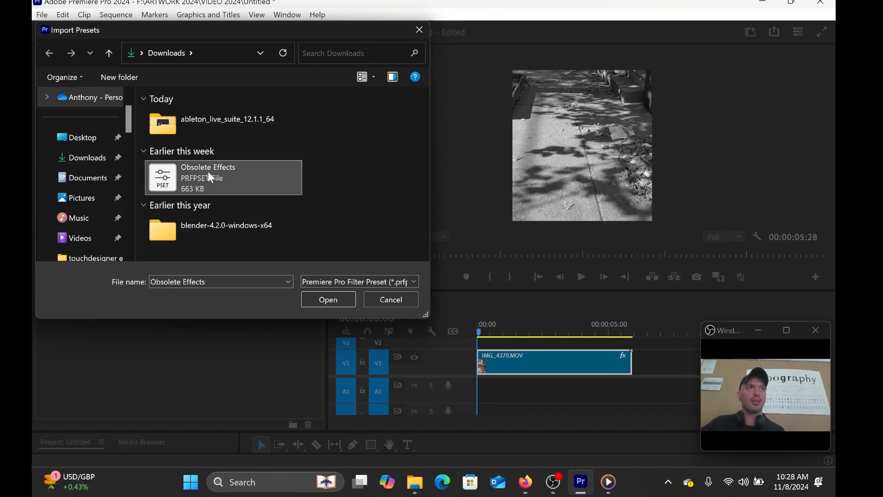
left_click(345, 298)
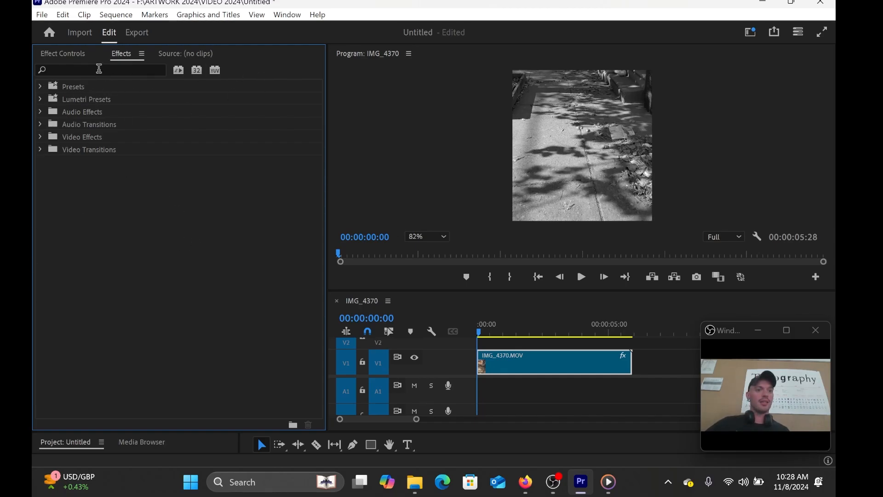
Search the effects for "th" and apply the Threshold preset from Obsolete Effects to the IMG_4370.MOV clip on V1
left_click(99, 69)
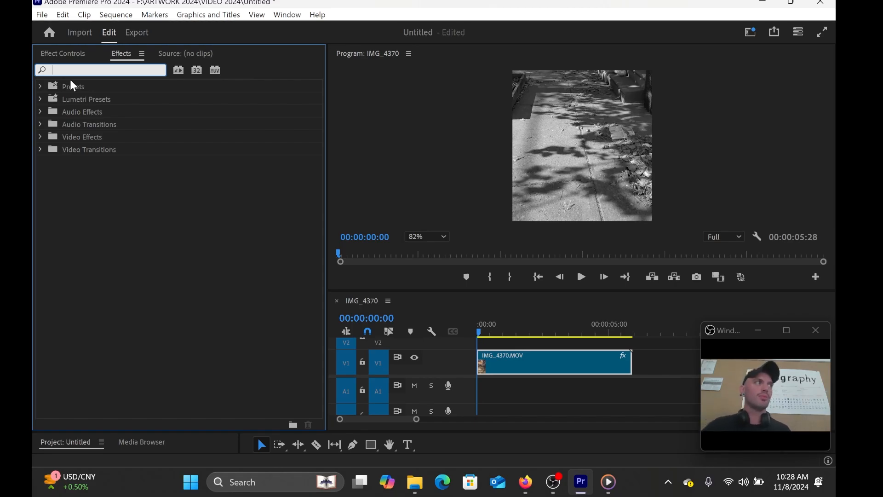
type("th")
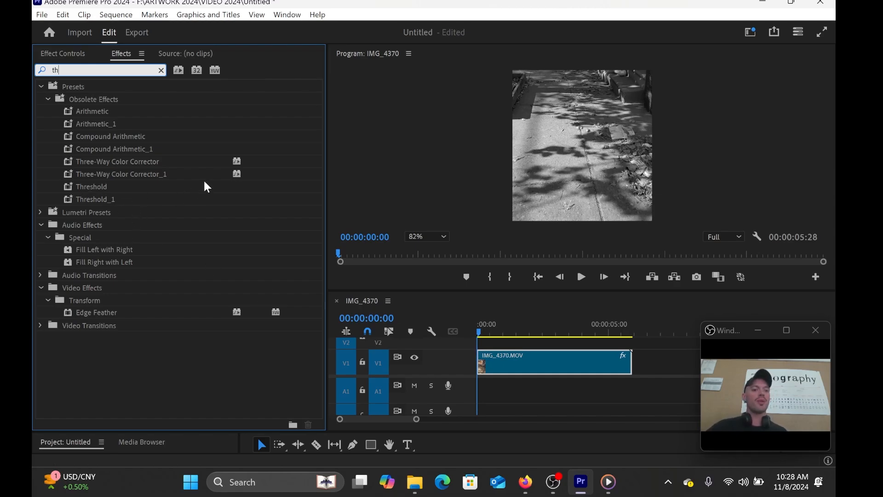
left_click(100, 191)
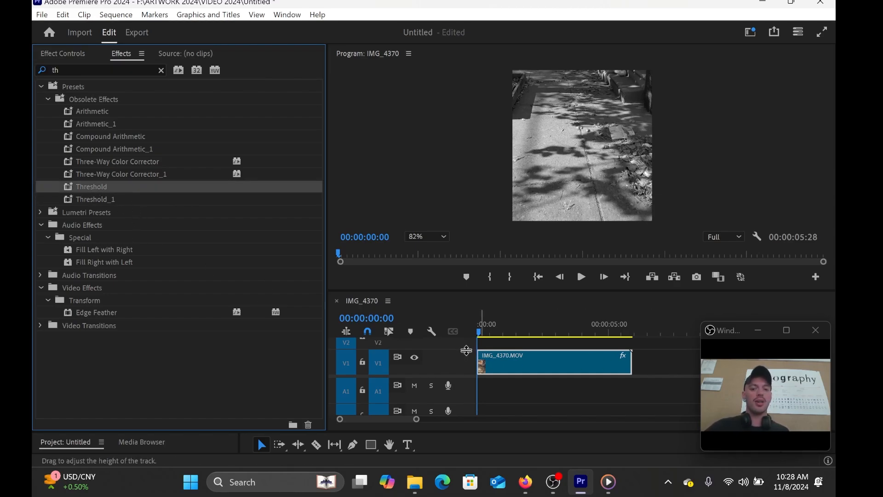
left_click(86, 189)
double_click(71, 188)
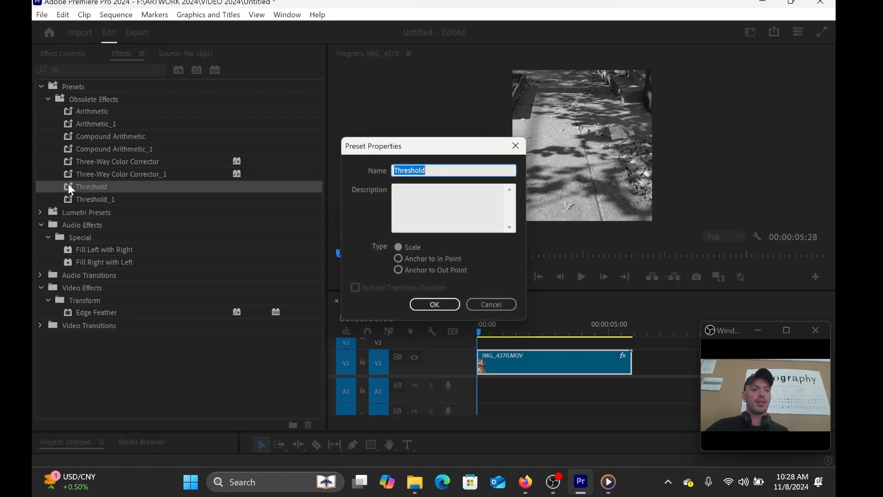
left_click(428, 303)
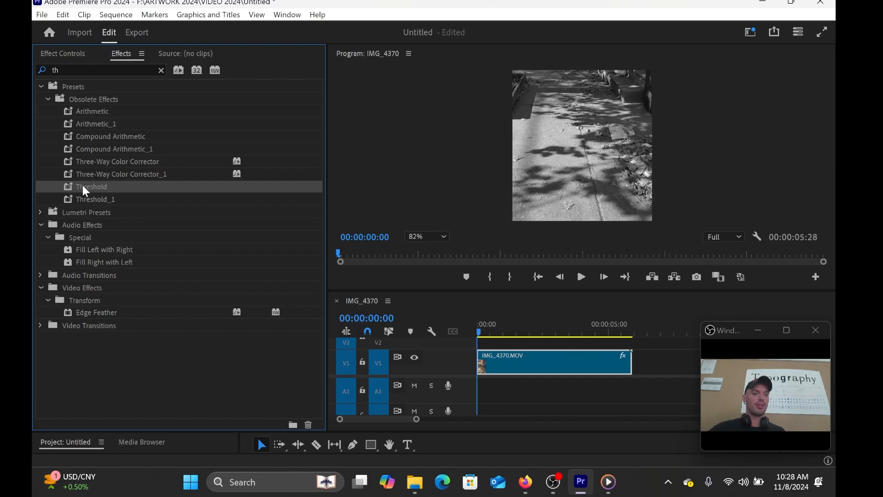
left_click_drag(79, 189, 549, 371)
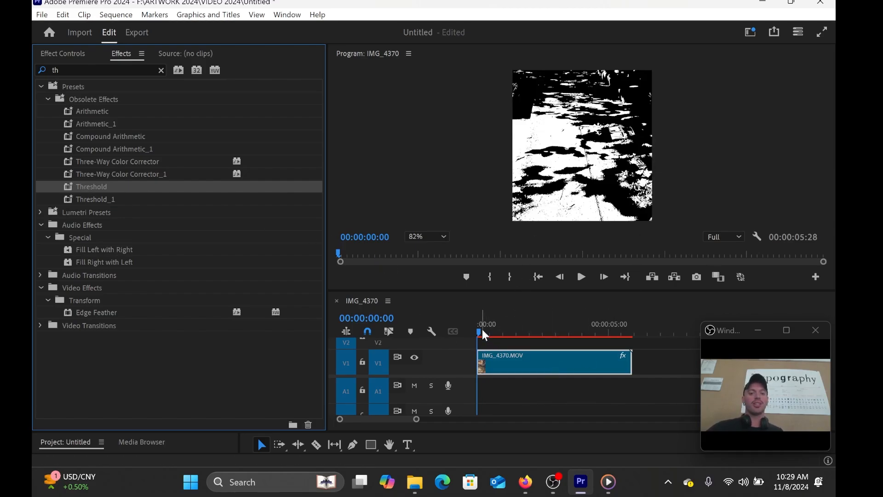
Play the clip from 00:00:00:00 to check the Threshold effect, and stop playback near its end
mouse_move(485, 335)
left_mouse_down()
mouse_move(605, 336)
mouse_move(480, 332)
left_mouse_up()
left_click(583, 276)
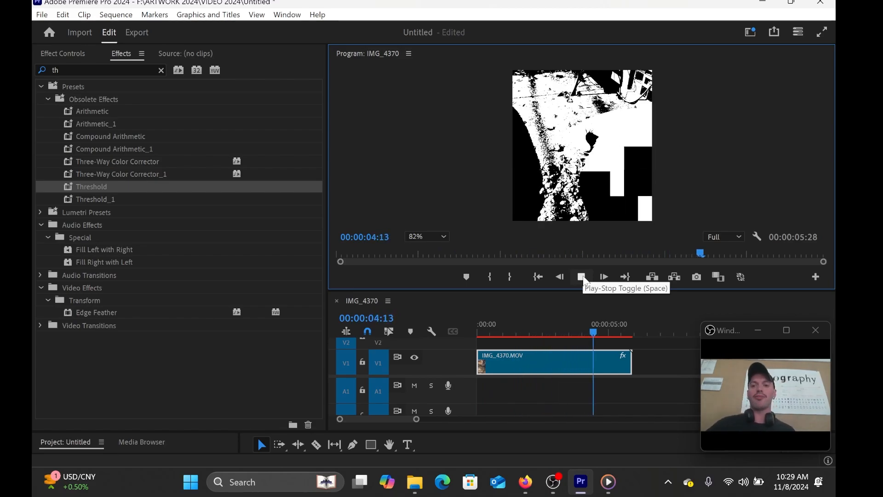
left_click(581, 277)
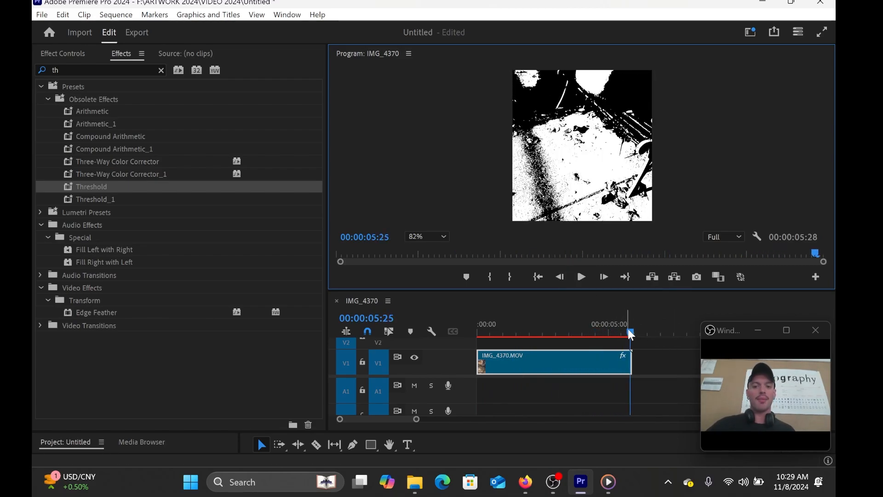
Add an elliptical mask to the Threshold effect at 00:00:03:05 and reposition it lower in the frame, below the mosaic area
left_click_drag(631, 335, 556, 322)
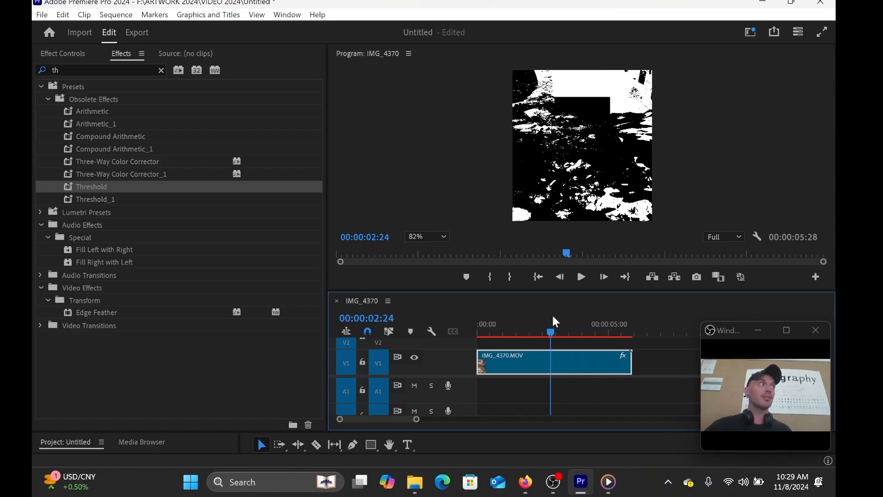
mouse_move(556, 321)
left_mouse_down()
mouse_move(508, 322)
mouse_move(584, 317)
mouse_move(568, 318)
mouse_move(591, 334)
mouse_move(593, 322)
mouse_move(608, 320)
mouse_move(557, 308)
left_mouse_up()
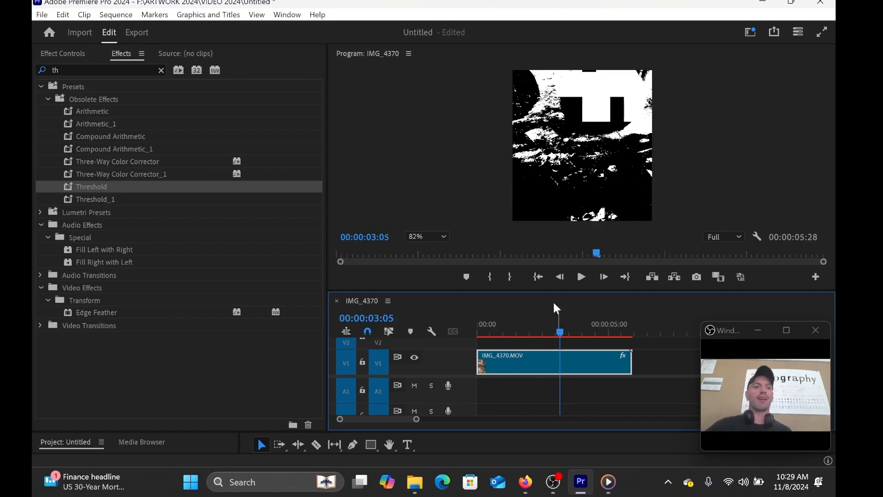
left_click(57, 54)
scroll(86, 299, "down", 2)
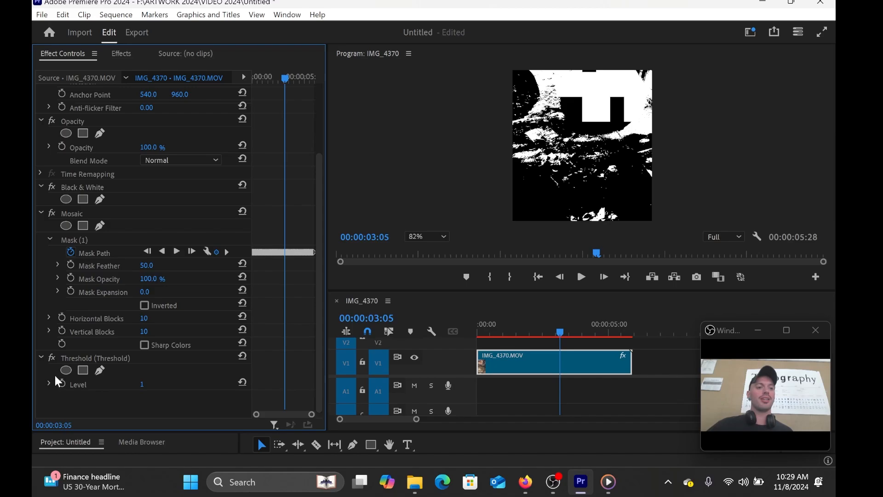
left_click(66, 370)
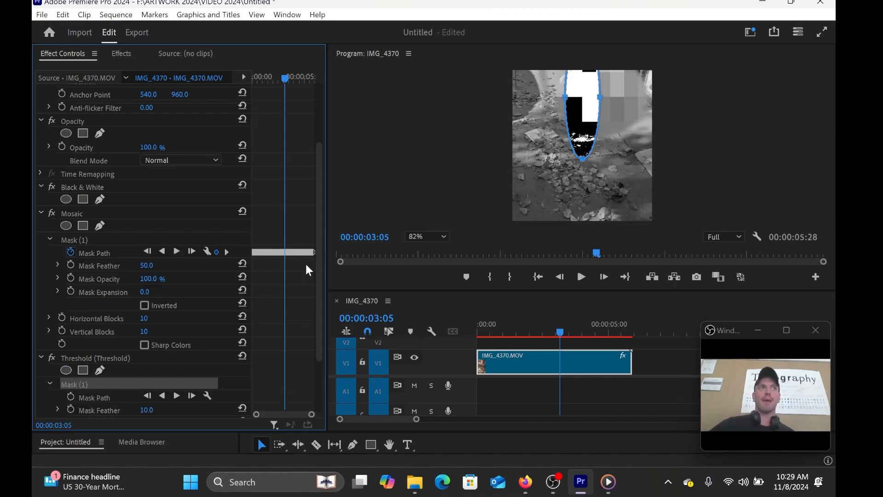
left_click_drag(319, 299, 325, 361)
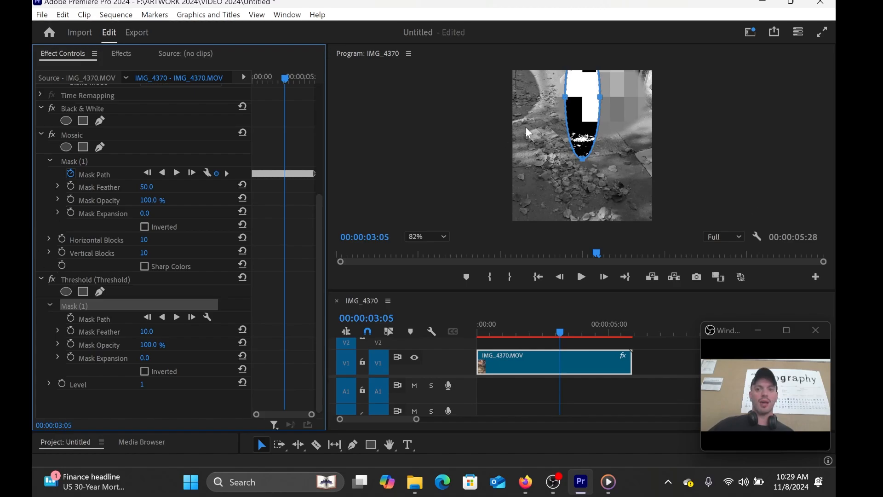
scroll(651, 193, "up", 3)
scroll(575, 148, "down", 5)
left_click_drag(564, 106, 552, 152)
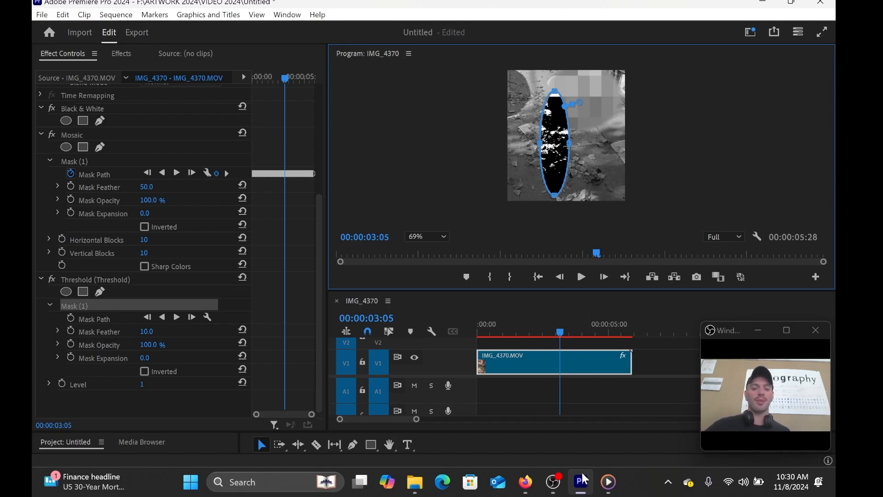
mouse_move(554, 481)
left_click(578, 441)
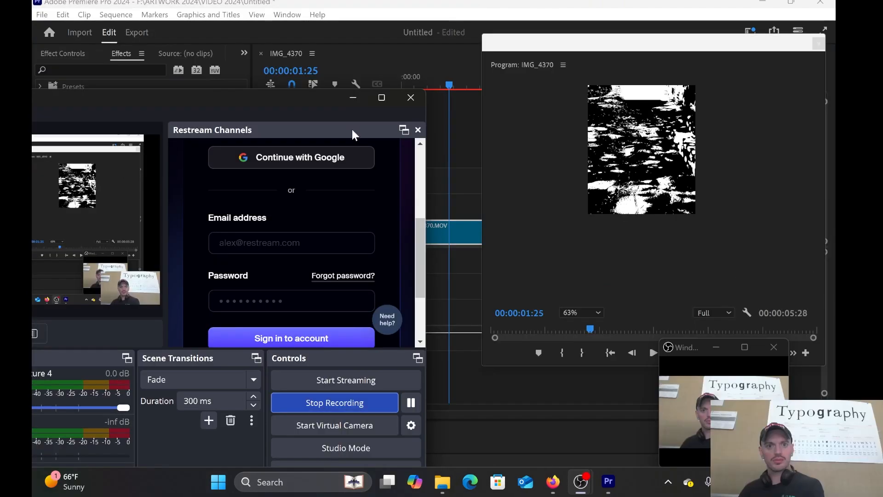
left_click(358, 102)
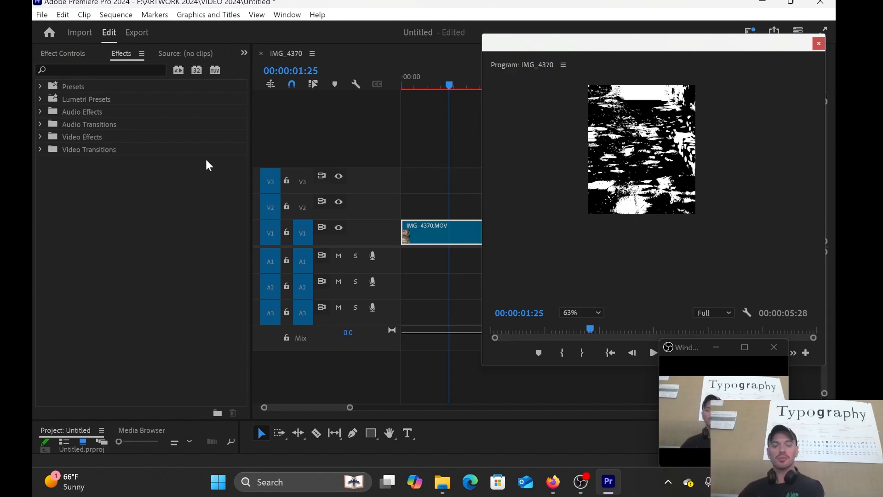
Move to 00:00:03:26, search the effects for "tint" and apply the Tint effect to the IMG_4370.MOV clip on V1
left_click_drag(480, 177, 406, 177)
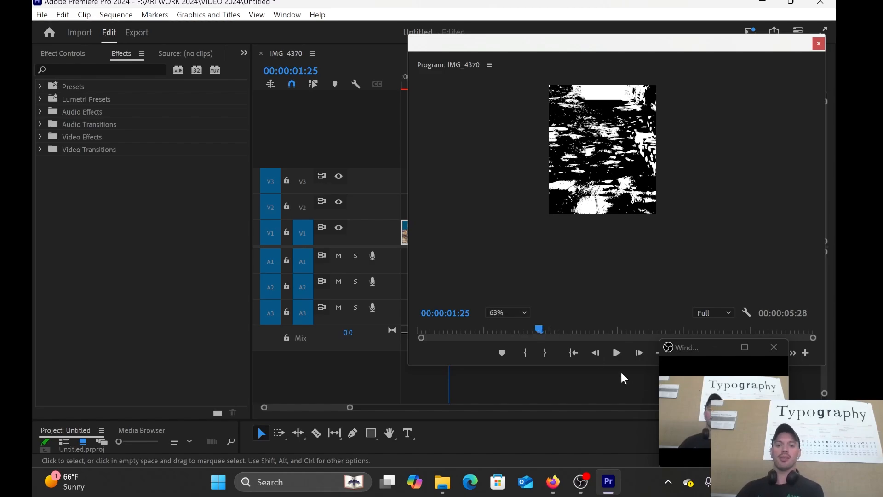
left_click_drag(540, 330, 675, 330)
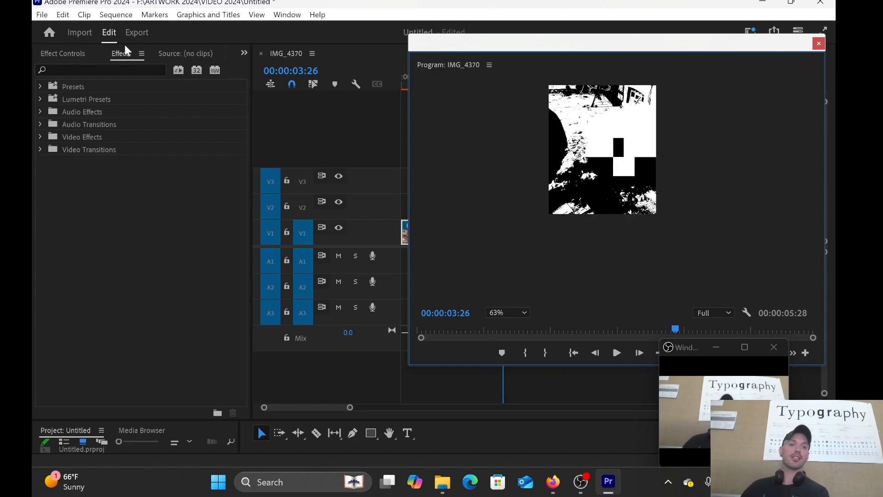
left_click(96, 68)
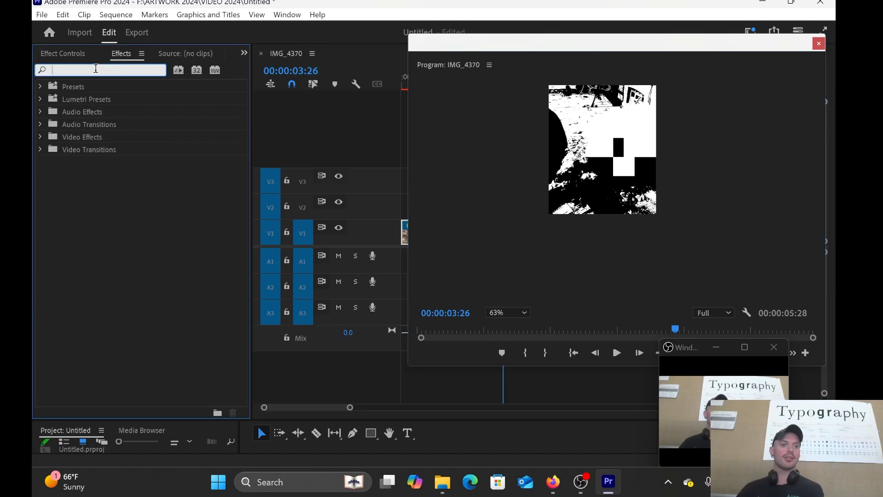
type("tin")
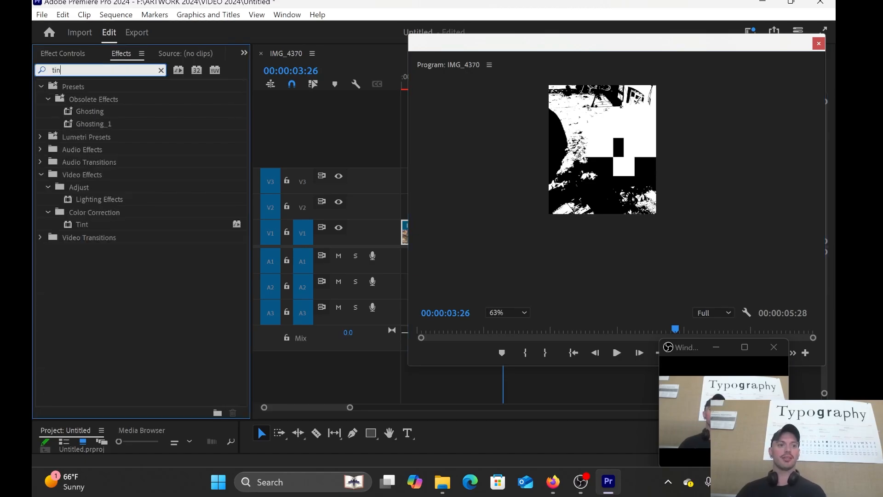
type("t")
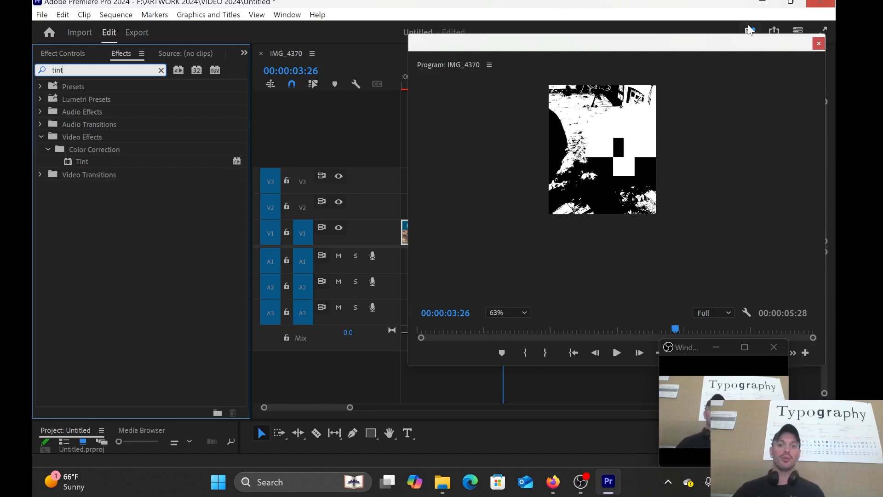
left_click_drag(514, 45, 529, 44)
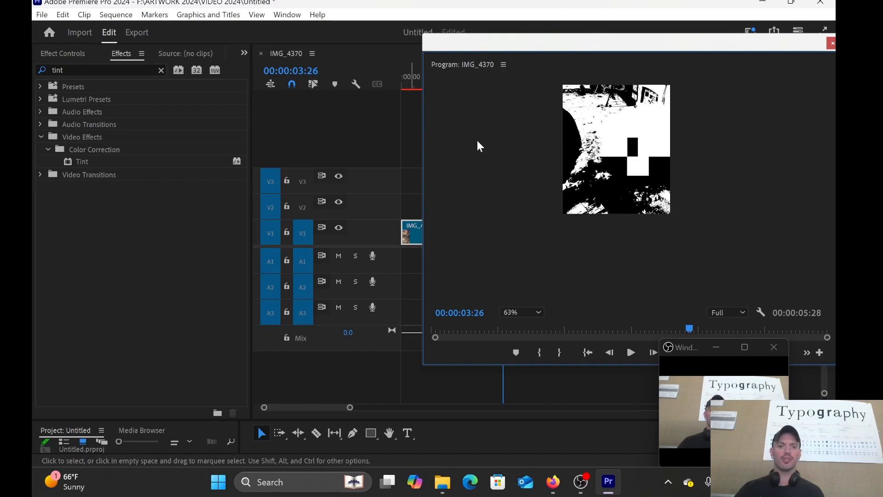
left_click_drag(545, 56, 575, 58)
left_click(417, 230)
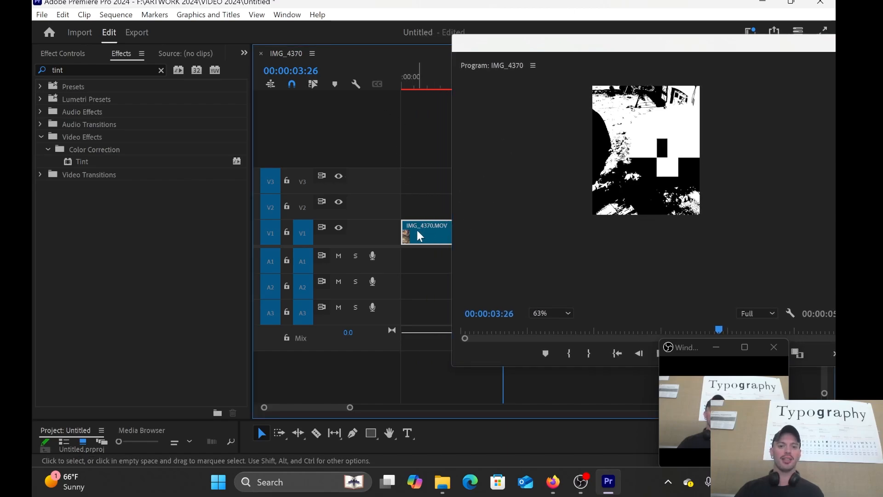
left_click(81, 165)
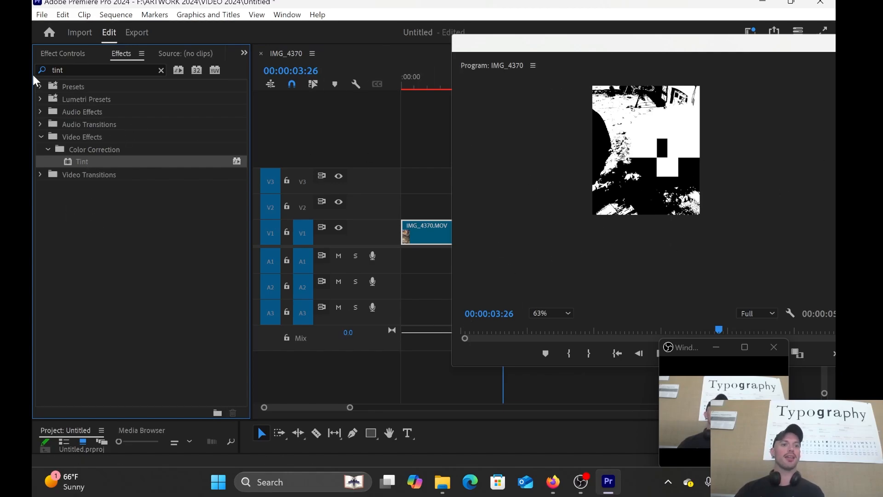
Delete the duplicate second Tint effect from the IMG_4370.MOV clip
left_click(53, 55)
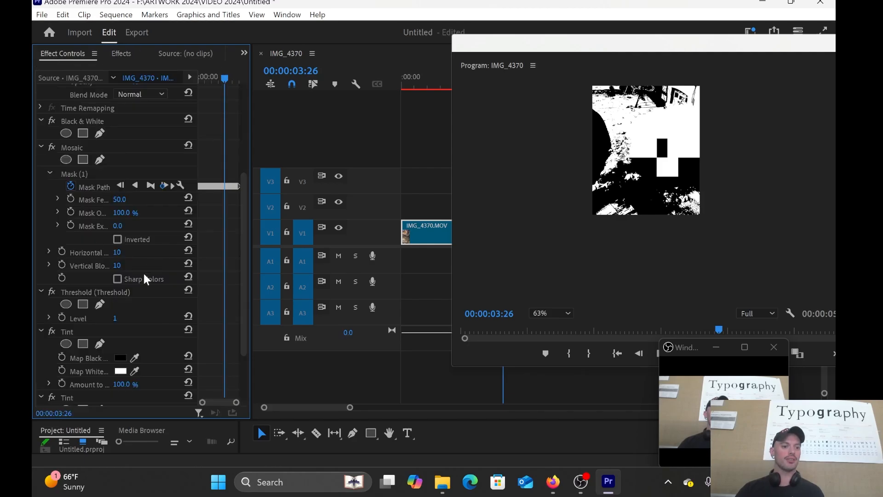
scroll(138, 271, "down", 3)
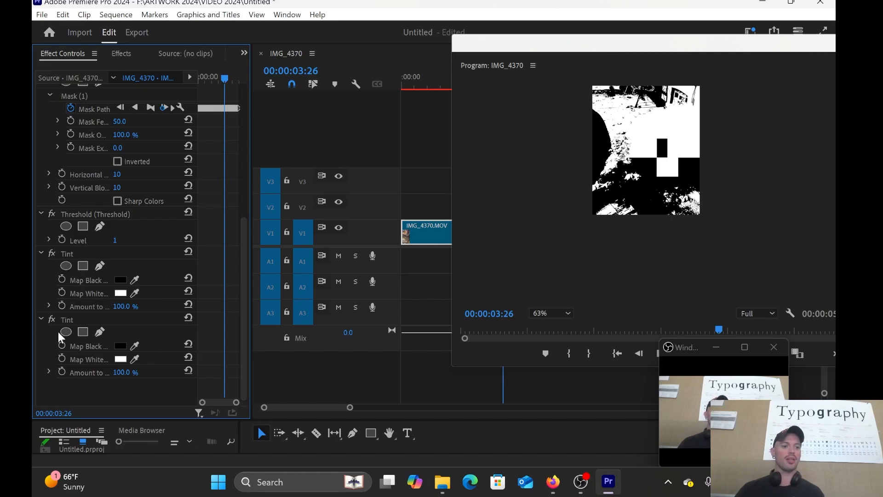
left_click(69, 321)
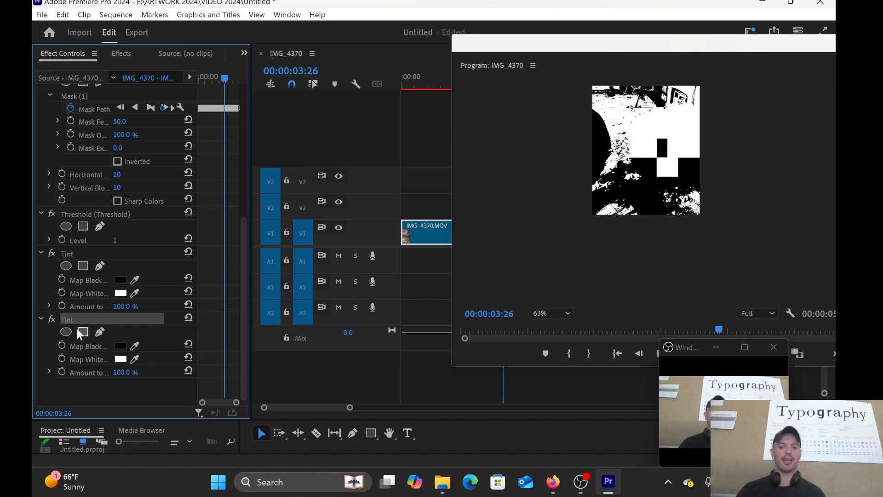
key("Delete")
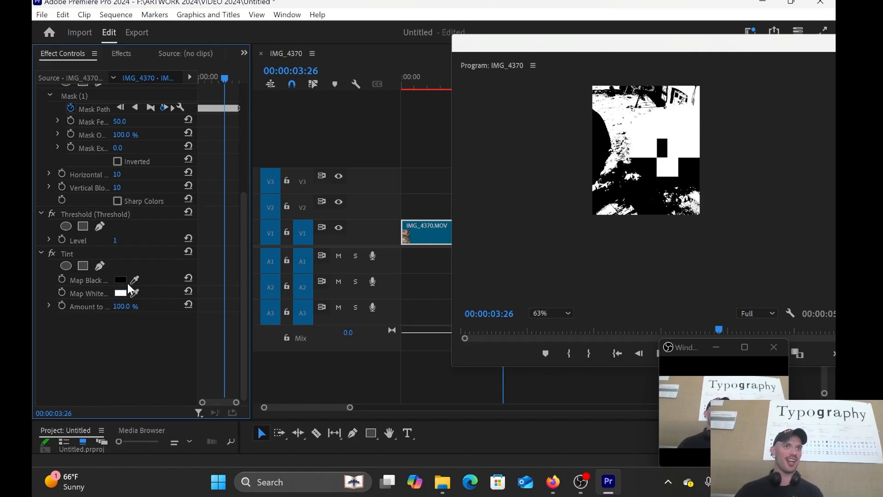
Set the Tint effect's Map Black To color to pure red, FF0000
left_click(124, 278)
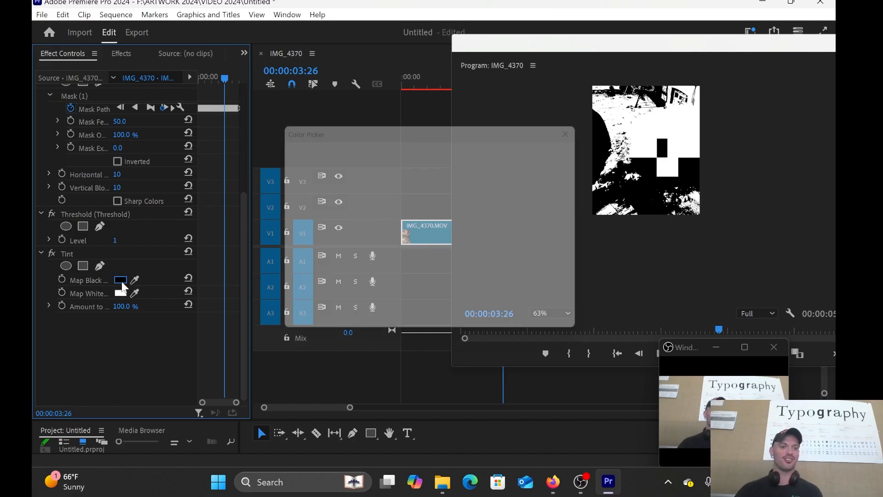
left_click_drag(383, 127, 243, 112)
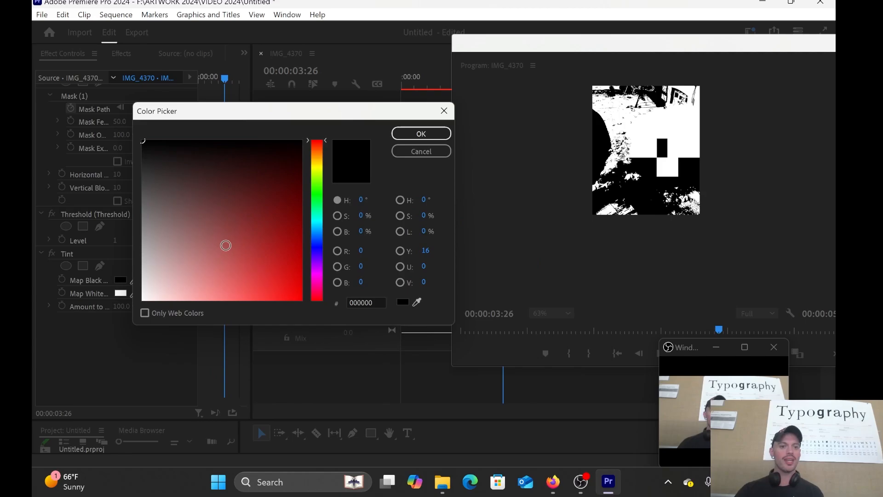
mouse_move(238, 250)
left_mouse_down()
mouse_move(278, 282)
mouse_move(327, 348)
left_mouse_up()
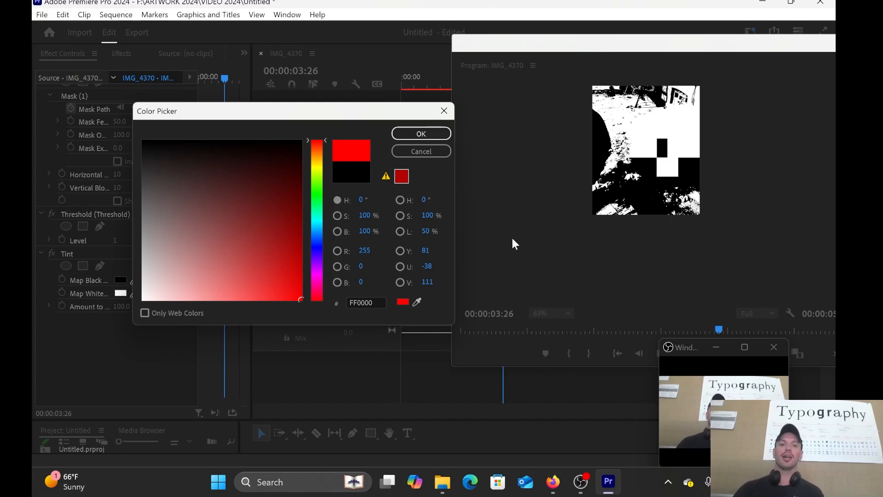
left_click(433, 135)
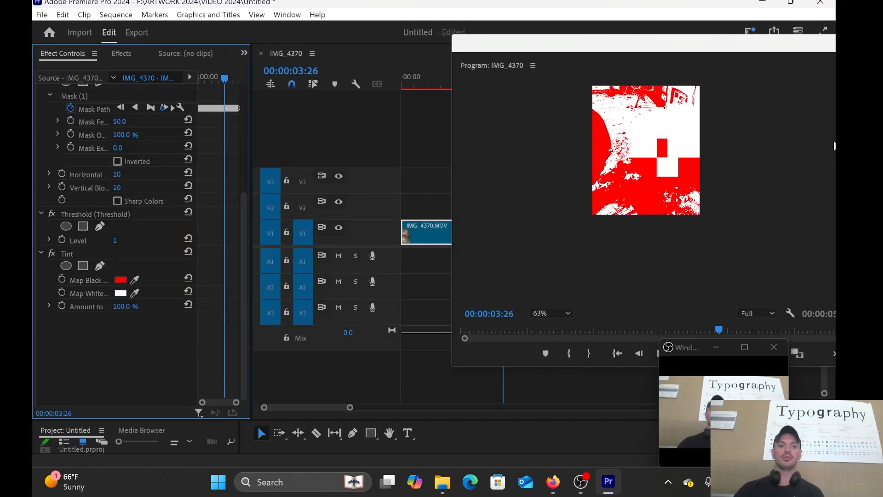
Set the Tint effect's Map White To color to bright green, 0CFF00
left_click(122, 293)
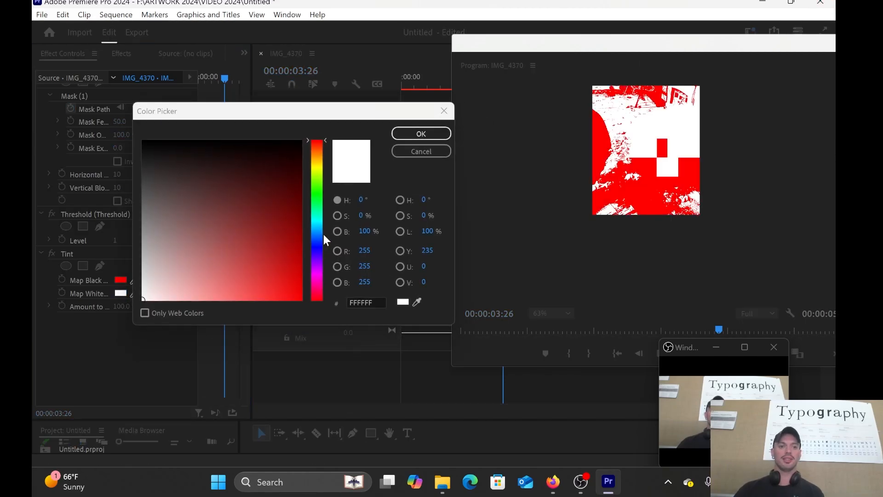
left_click(320, 193)
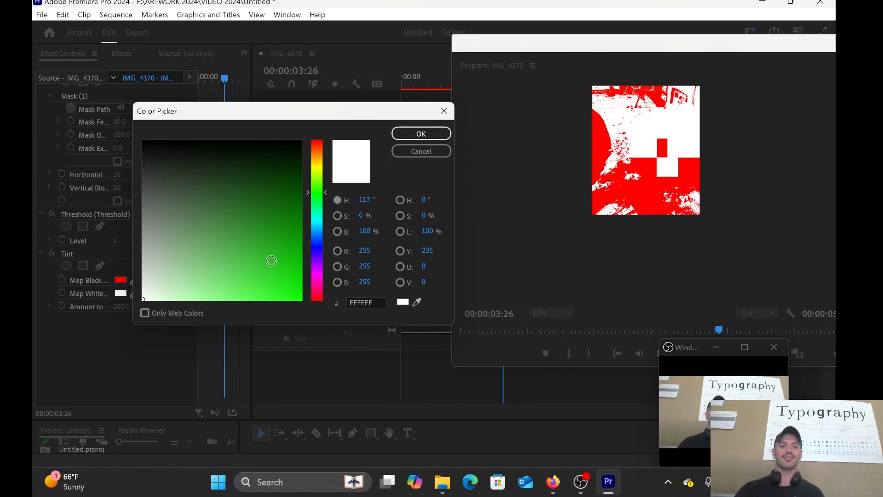
left_click_drag(270, 256, 336, 336)
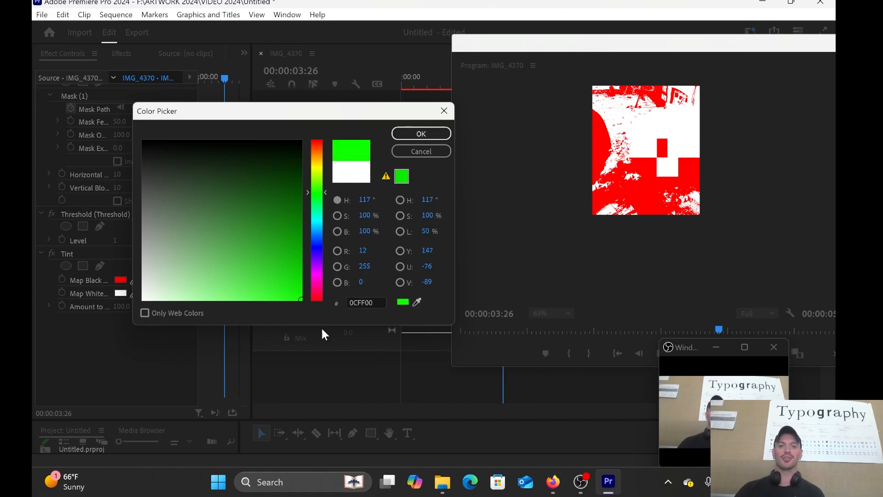
left_click(418, 132)
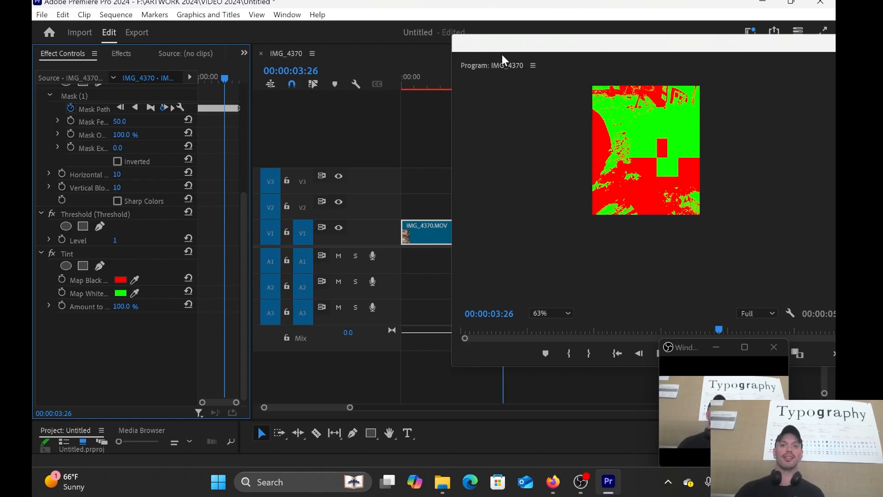
Play the clip from 00:00:00:00 in the enlarged program monitor to check the red and green tint
left_click_drag(471, 64, 556, 61)
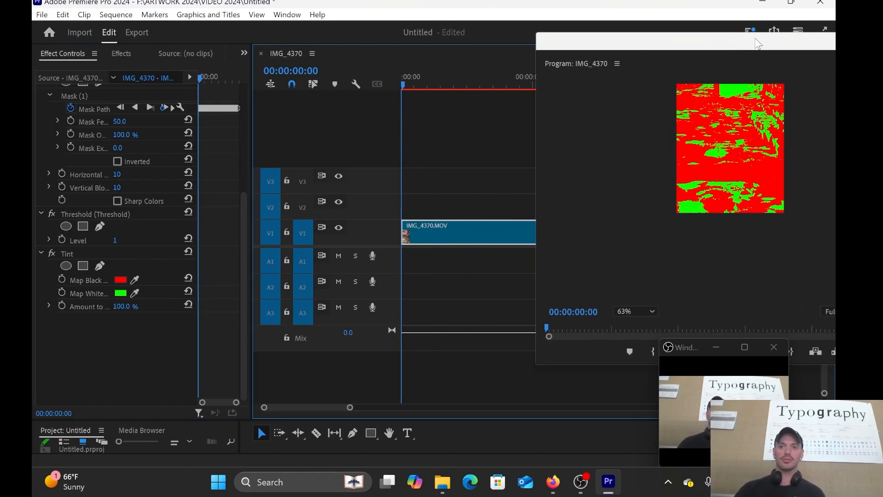
left_click_drag(732, 41, 605, 43)
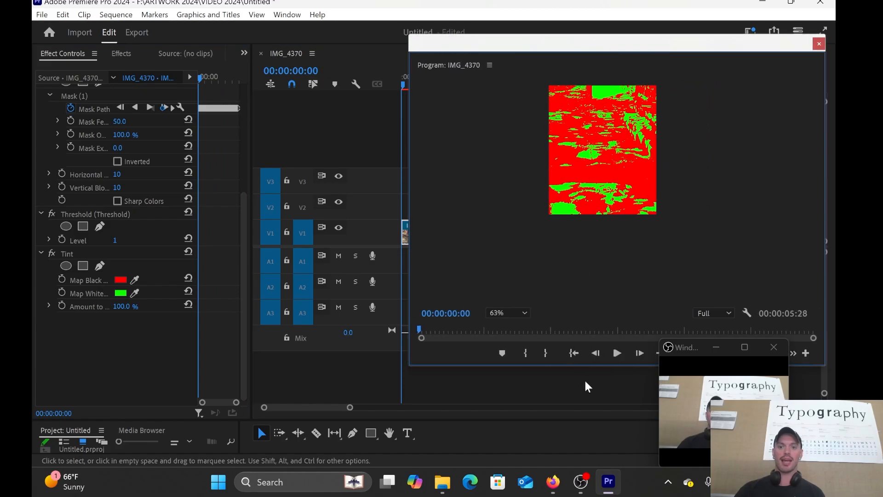
left_click(617, 353)
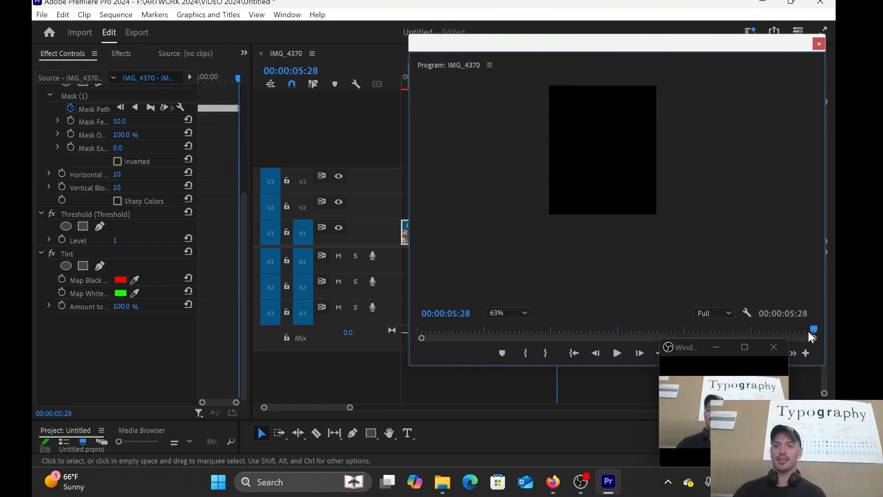
Return to the start of the clip and undo the red and green Tint color mappings
left_click_drag(810, 332, 370, 293)
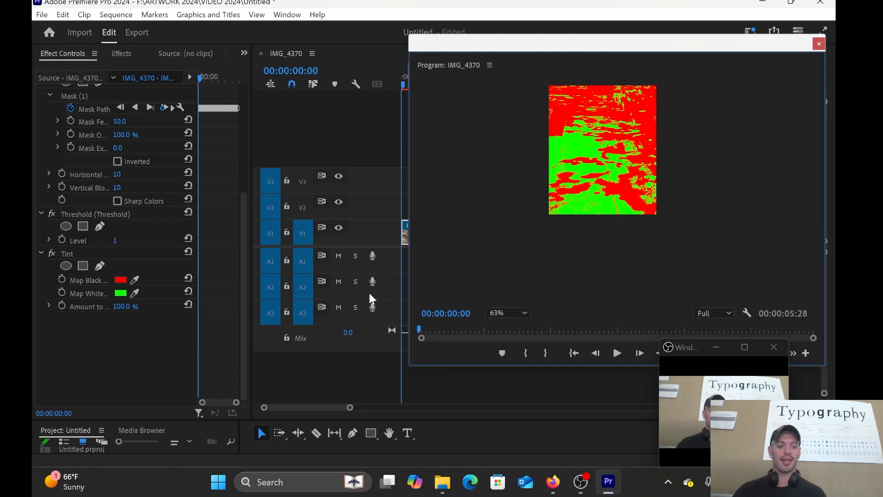
key("ctrl+z")
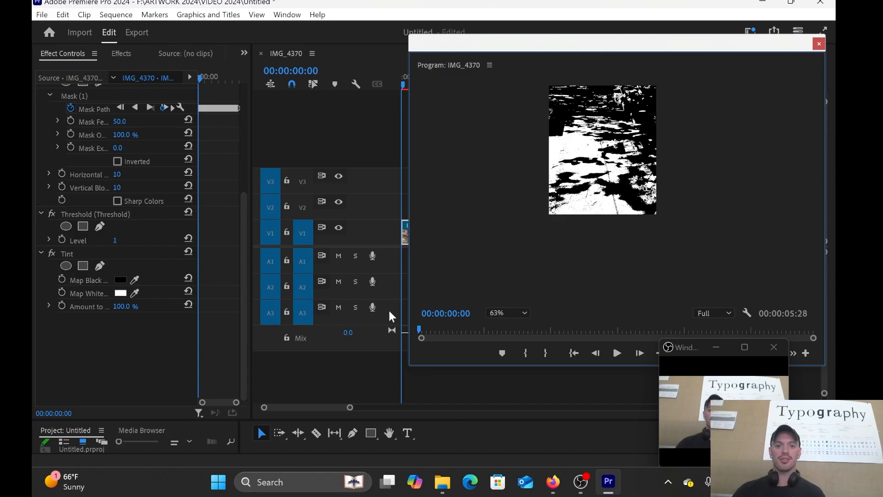
At 00:00:03:07, add an ellipse mask to the Tint effect and reshape it into a circle over the frame's upper-right area
left_click_drag(417, 337, 635, 305)
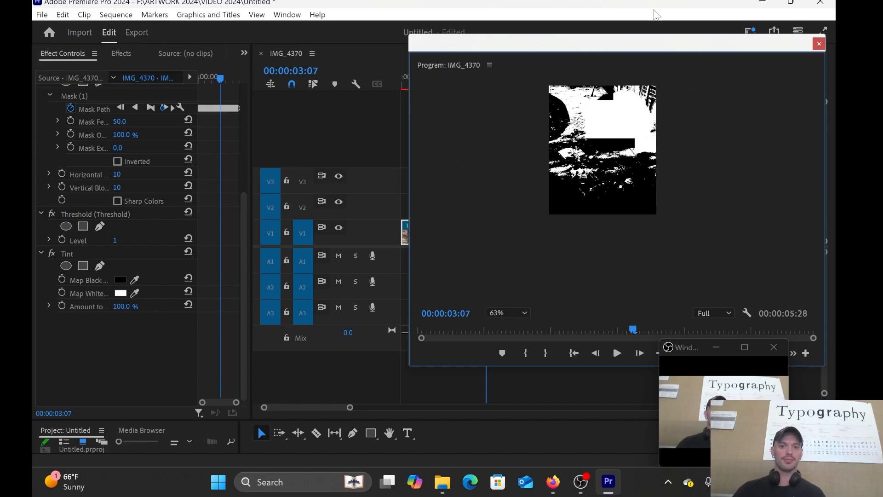
left_click(66, 266)
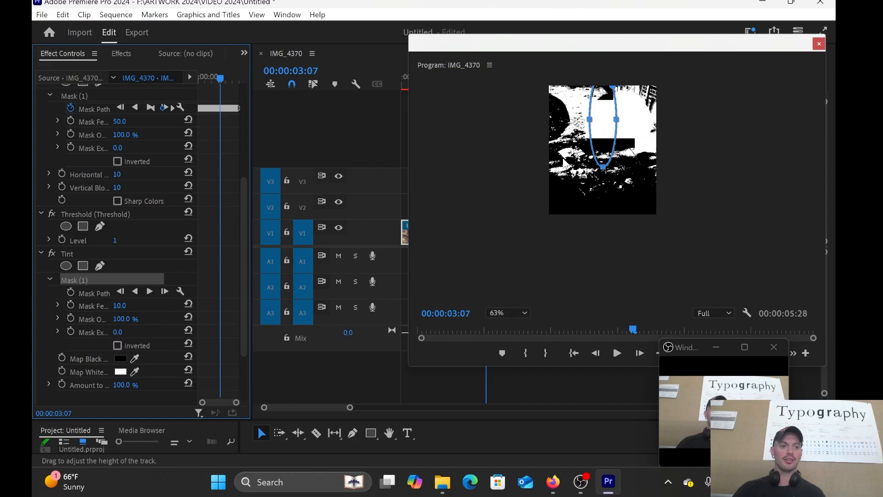
left_click_drag(617, 120, 604, 151)
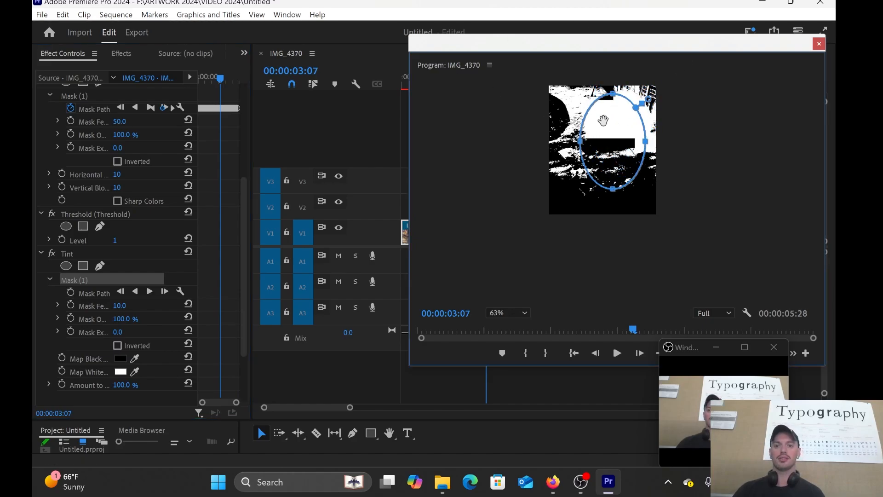
left_click_drag(612, 94, 612, 121)
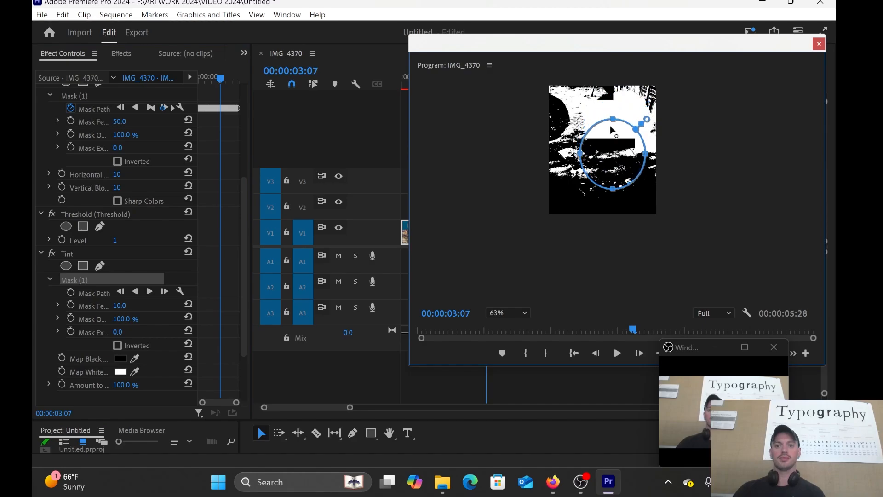
left_click_drag(609, 165, 617, 133)
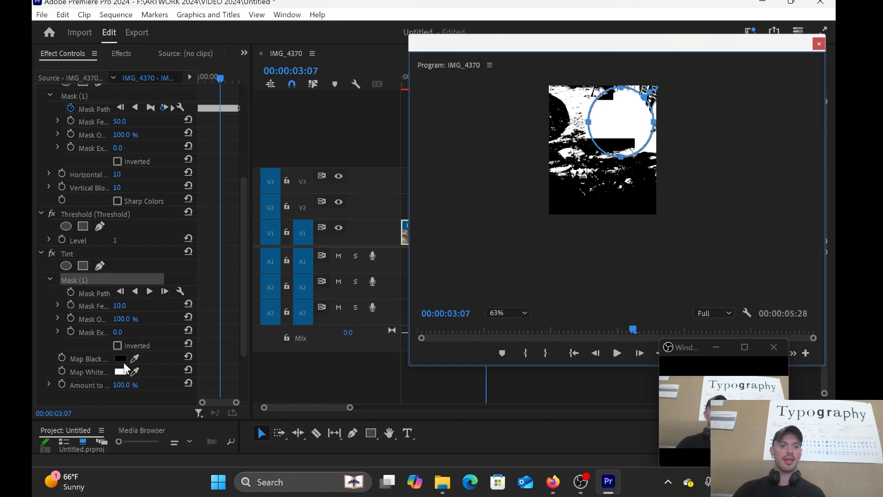
Set the Tint effect's Map Black To color to pure red, FF0000, inside the circular mask
left_click(121, 360)
left_click_drag(267, 161, 339, 317)
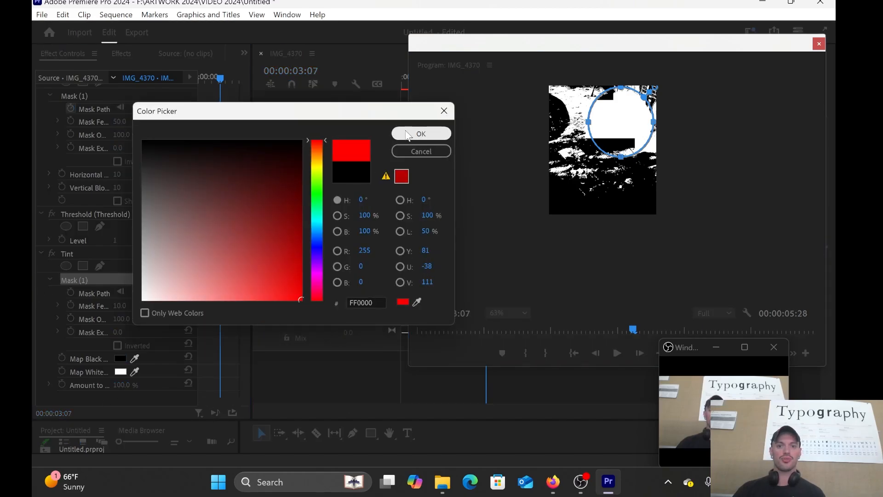
left_click(407, 134)
Set the Tint effect's Map White To color to bright green, 00FF27
left_click(135, 372)
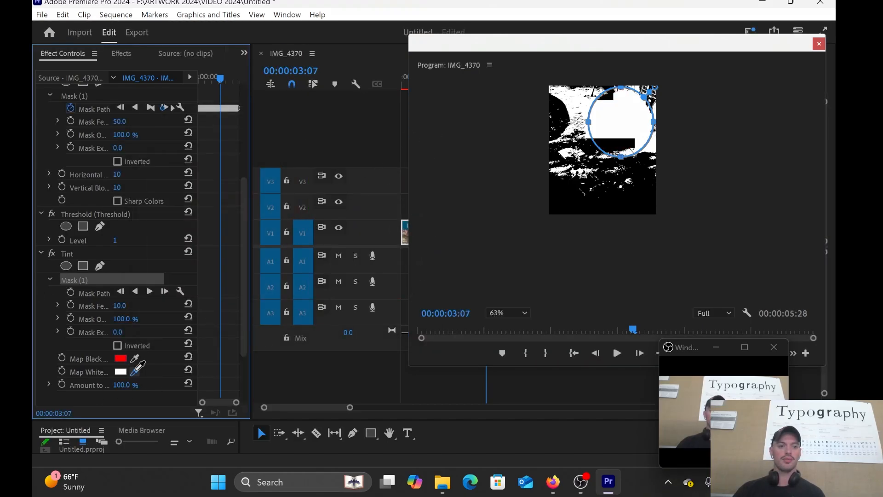
left_click(121, 374)
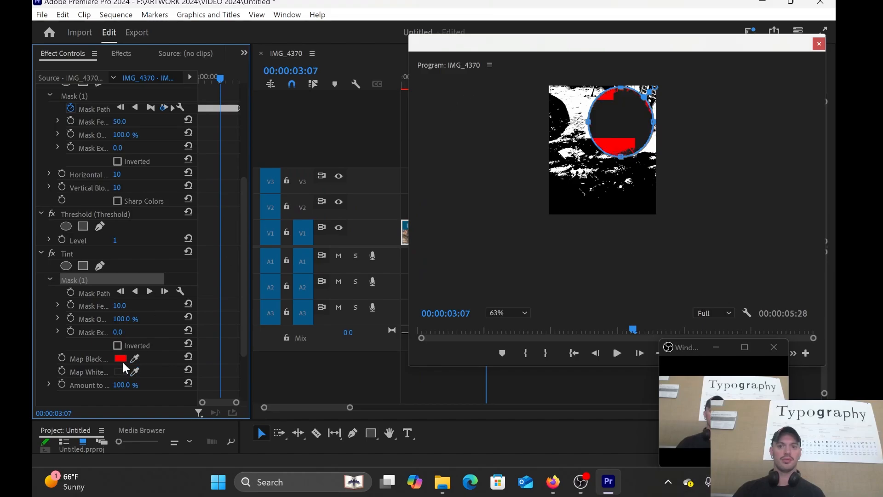
left_click(121, 373)
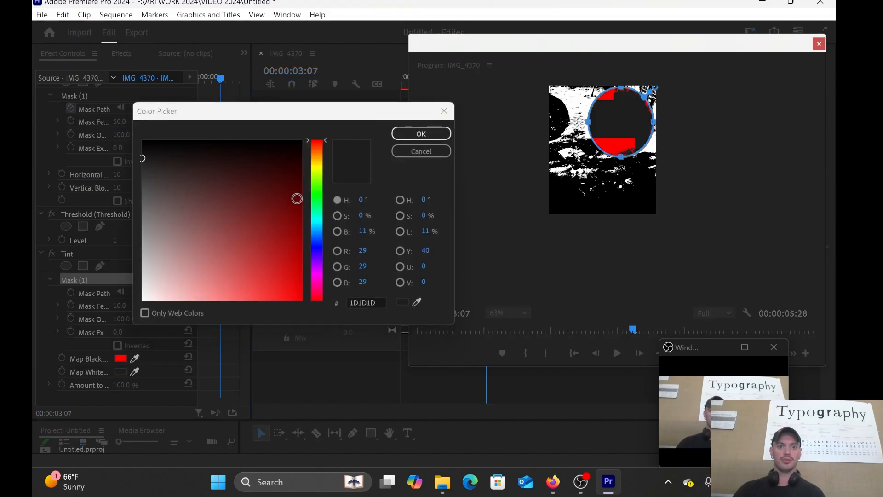
left_click(316, 199)
left_click_drag(286, 189, 343, 182)
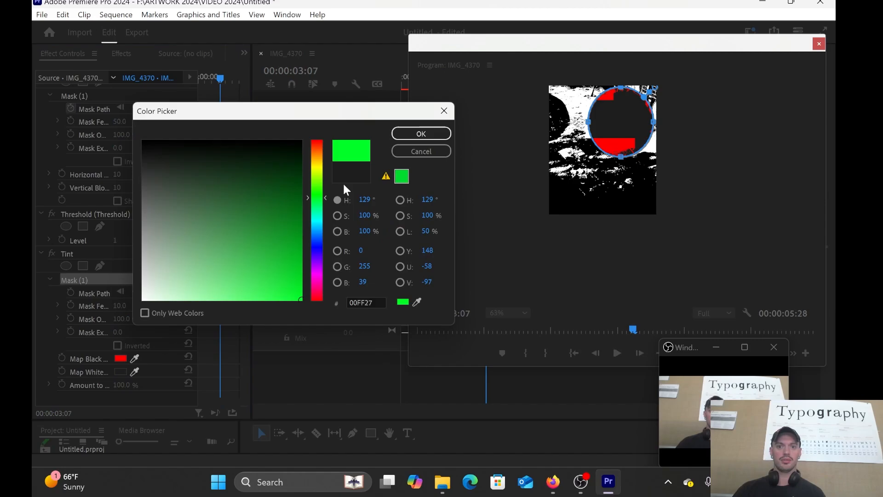
left_click(421, 133)
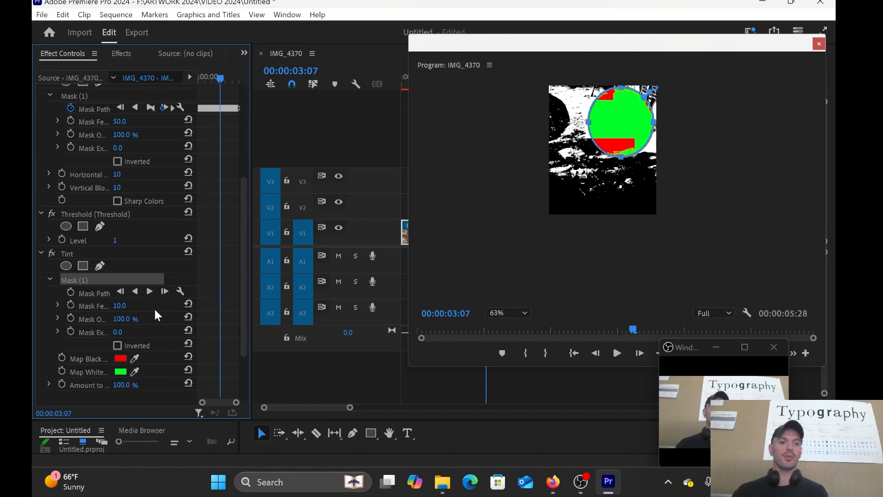
Track the Tint mask forward from 00:00:03:07 to the clip's end, and review the tracked result from the start
left_click(151, 290)
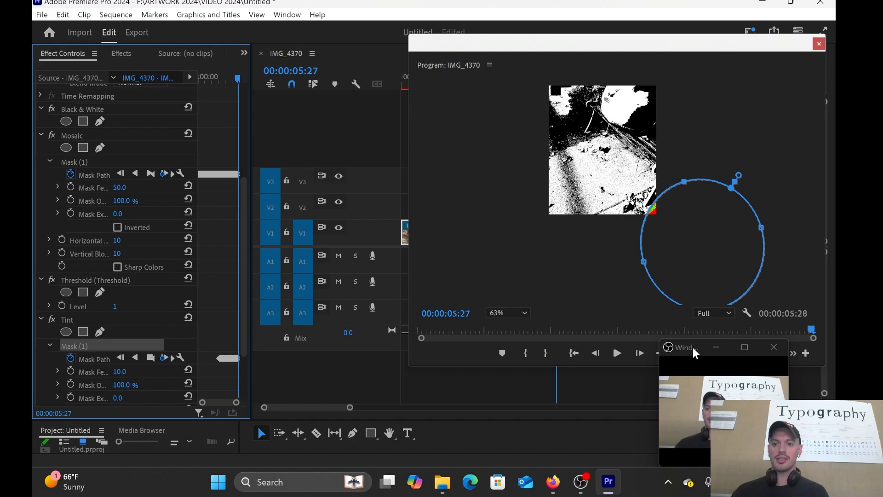
left_click_drag(693, 347, 729, 374)
left_click_drag(812, 330, 413, 325)
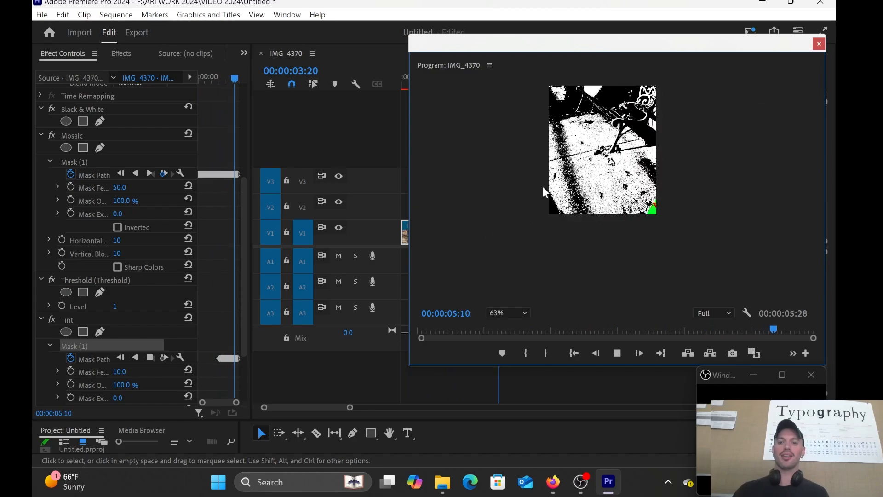
left_click_drag(810, 331, 412, 319)
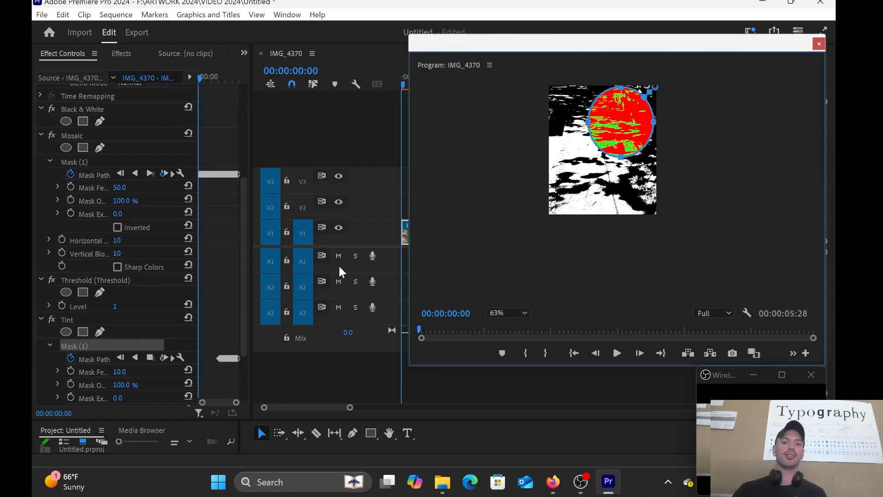
Set the Tint mask's feather to 51
left_click_drag(239, 338, 242, 391)
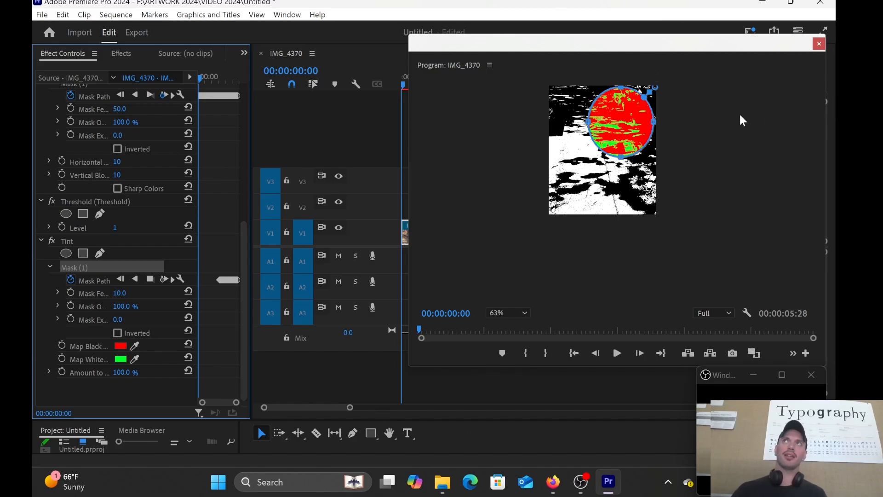
left_click(119, 293)
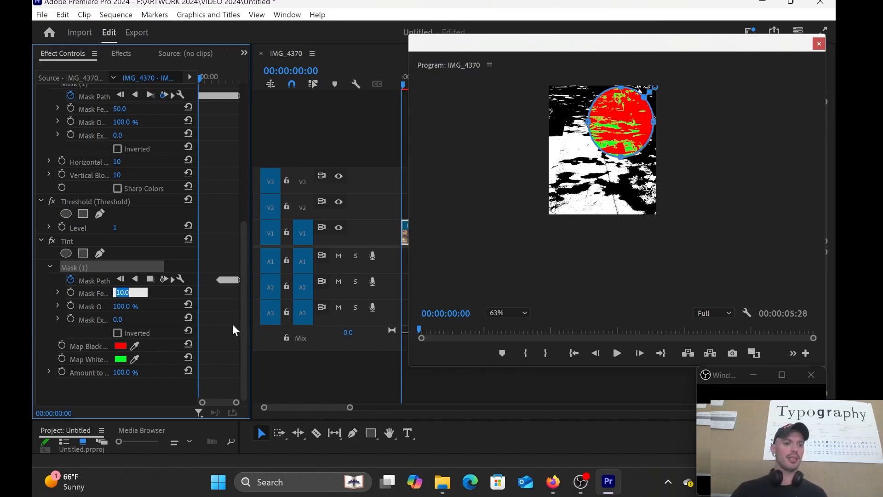
type("50")
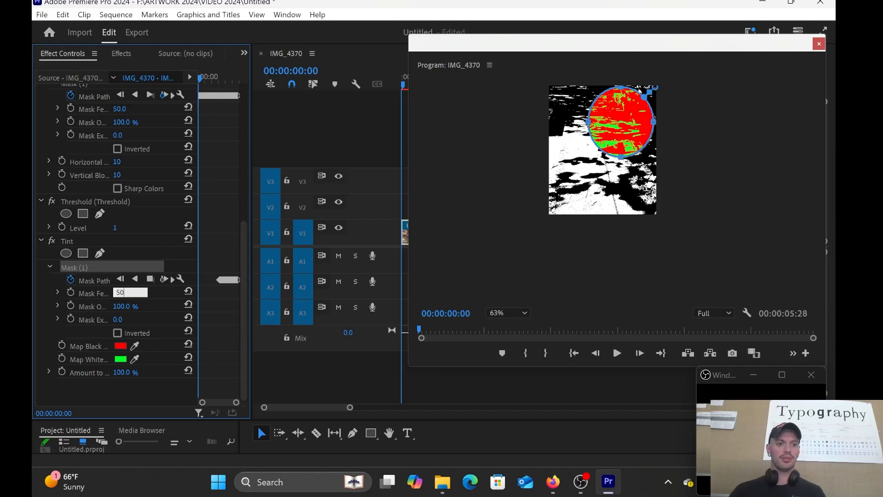
key("Up")
key("Return")
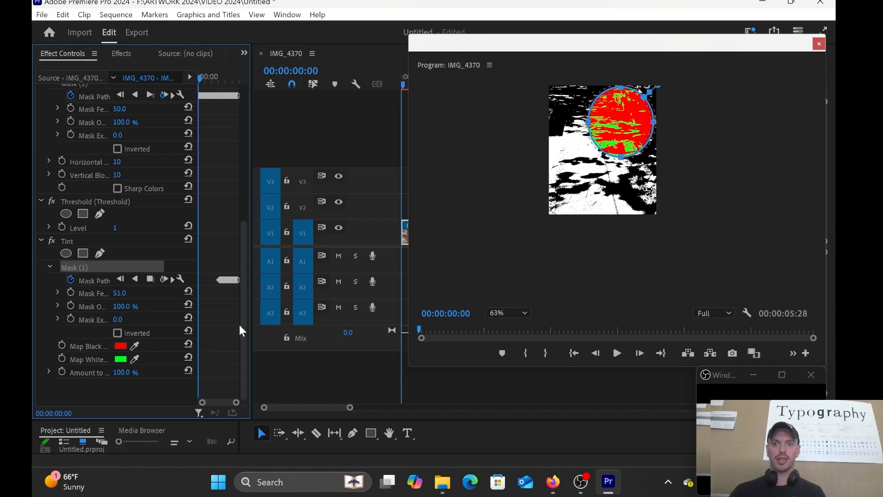
Set the Tint mask's feather to 75
left_click(120, 293)
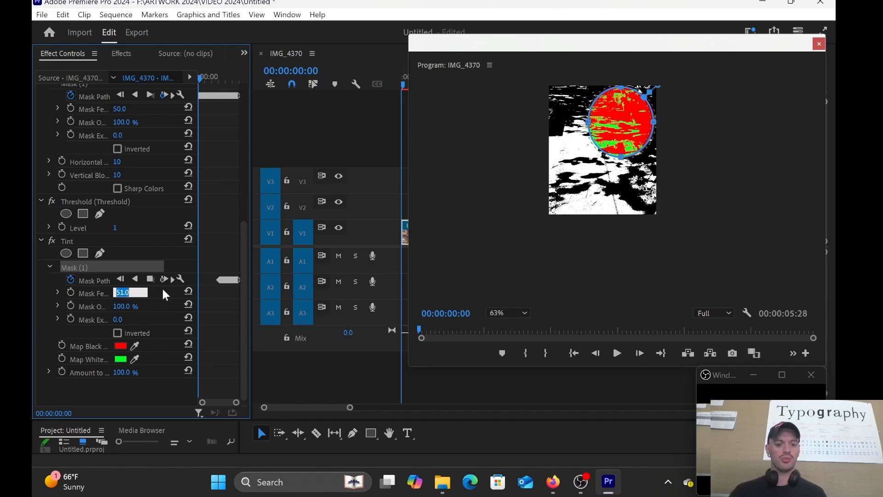
type("75")
key("Return")
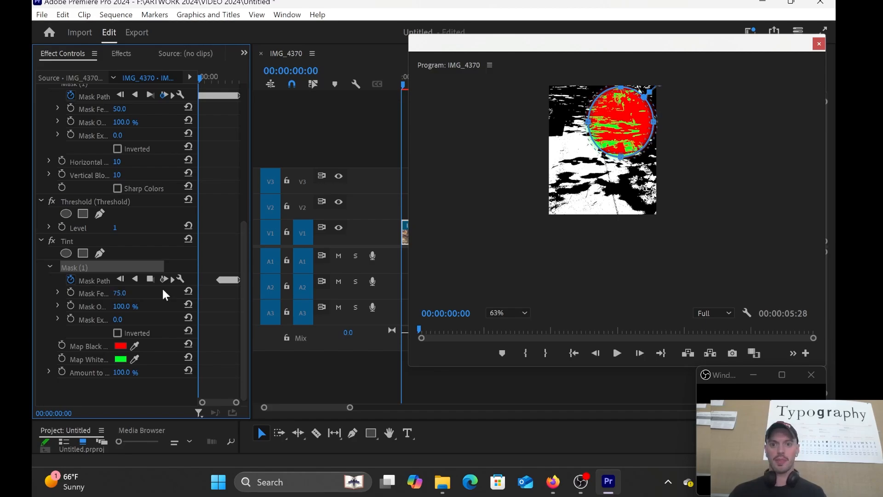
Deselect the Tint mask, play the clip to check its feathered edge, and return to 00:00:00:00
left_click(490, 248)
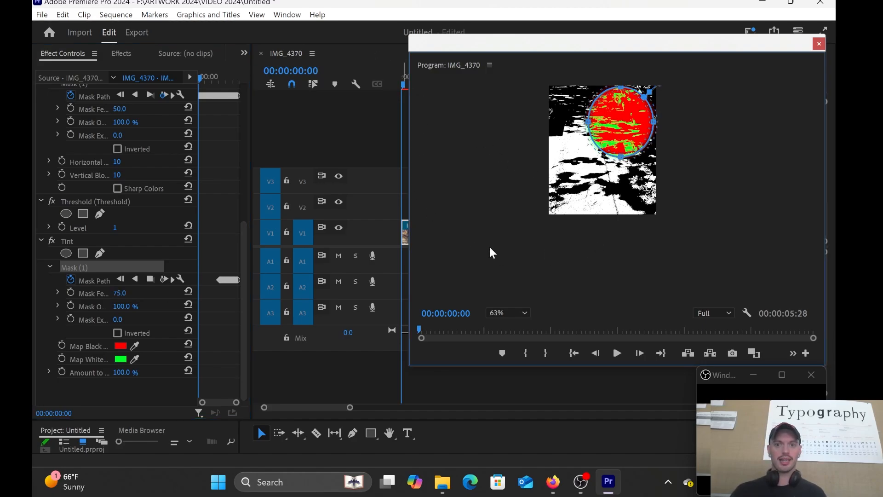
left_click(33, 316)
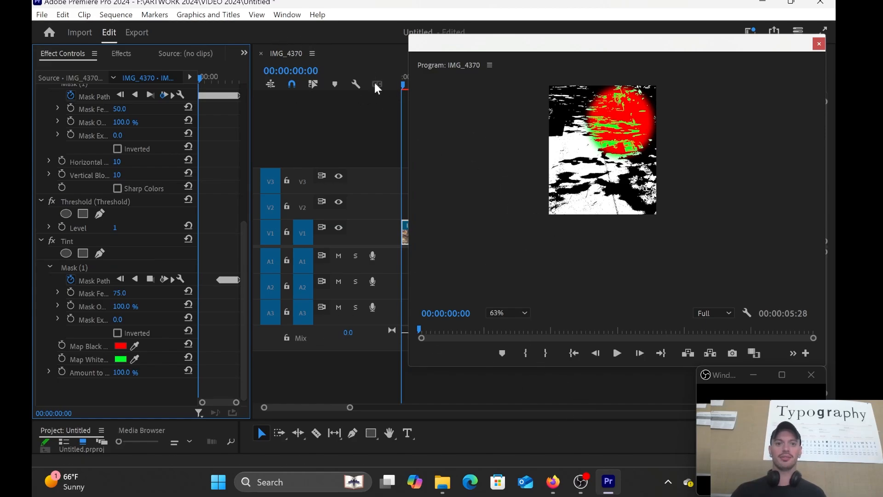
left_click(618, 353)
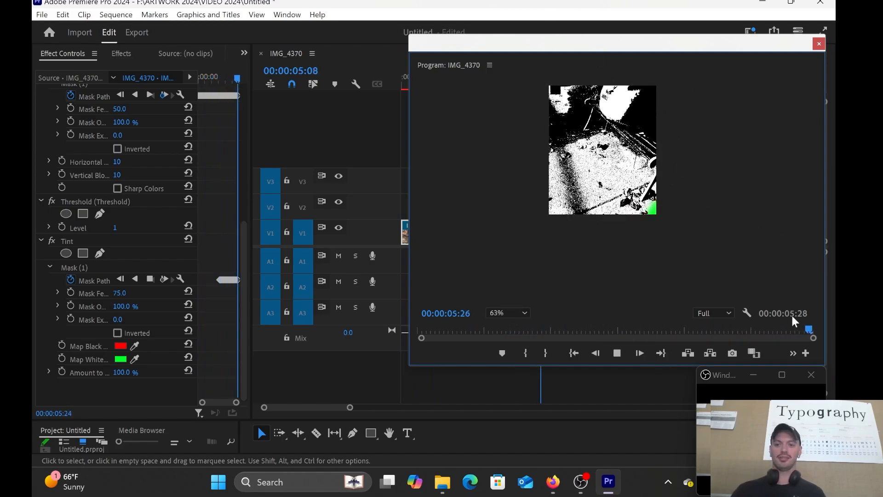
left_click_drag(813, 329, 391, 332)
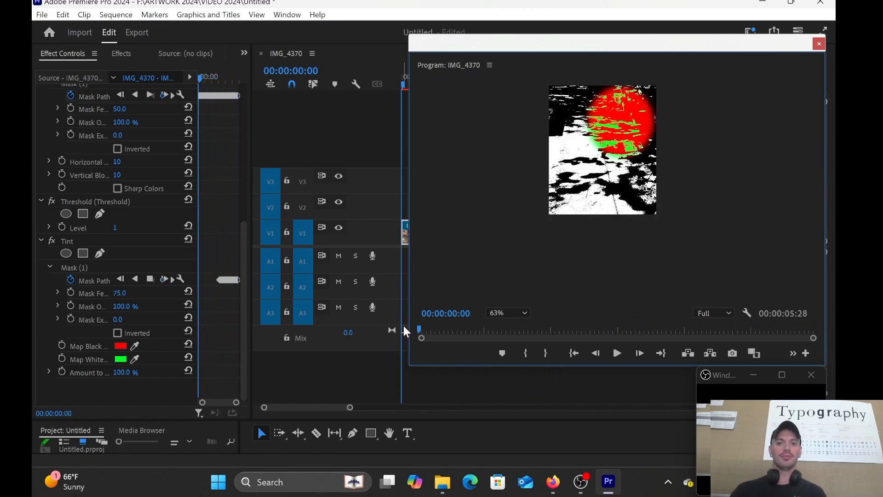
Try inverting the Tint mask, play the clip to compare, and switch the inversion off again
left_click(117, 333)
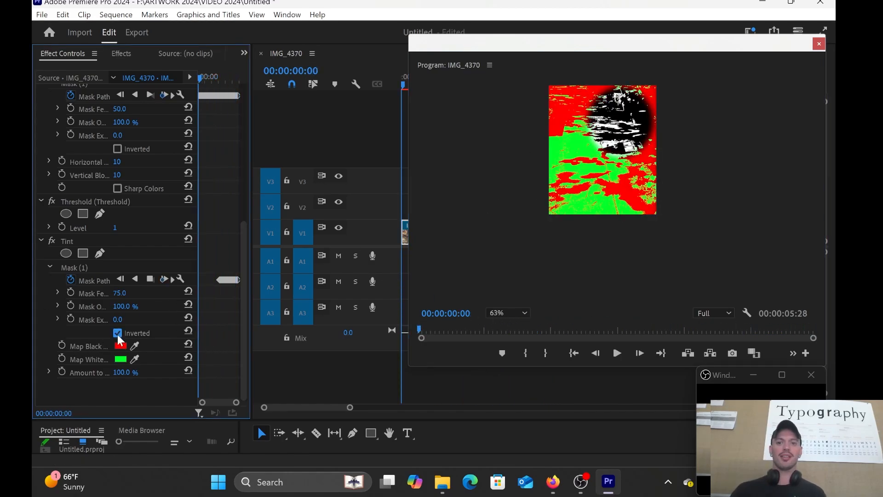
left_click(619, 358)
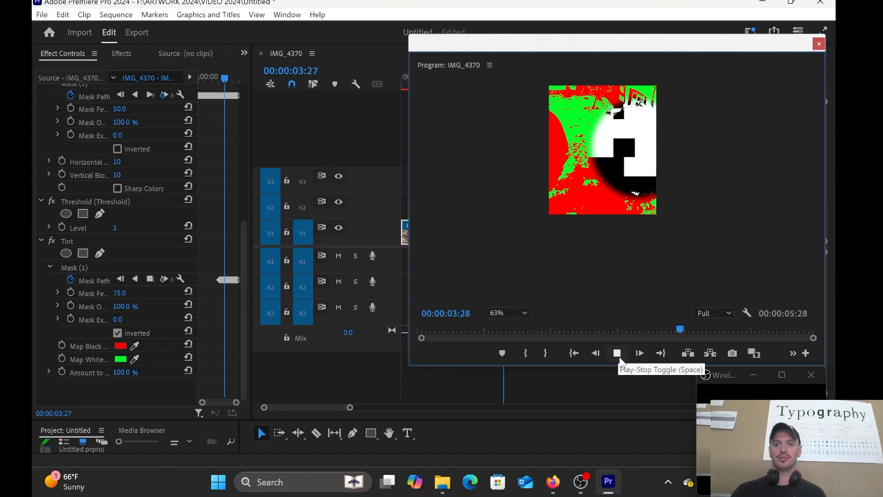
left_click(117, 333)
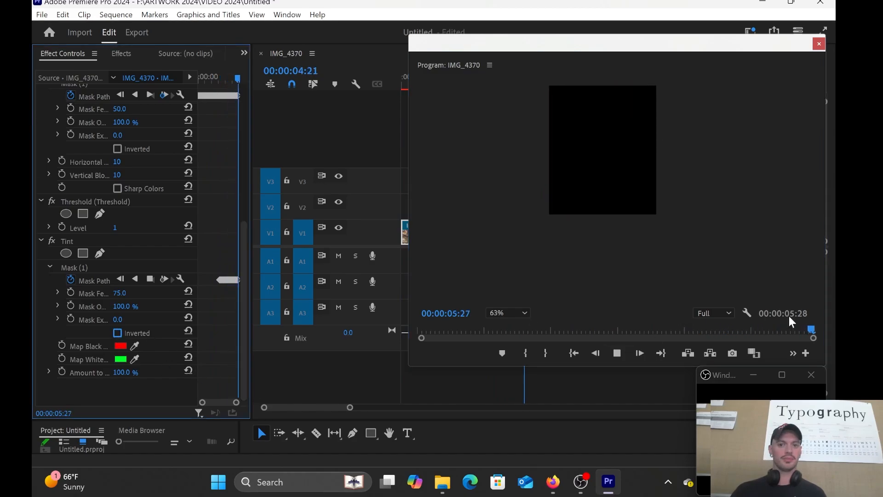
Play the clip from the start with the non-inverted Tint mask, and return to 00:00:00:00
left_click_drag(814, 329, 316, 322)
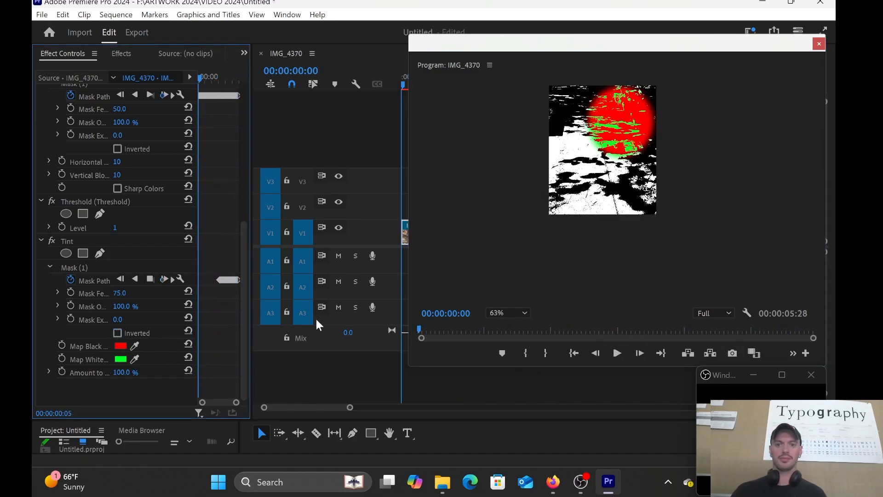
left_click(616, 354)
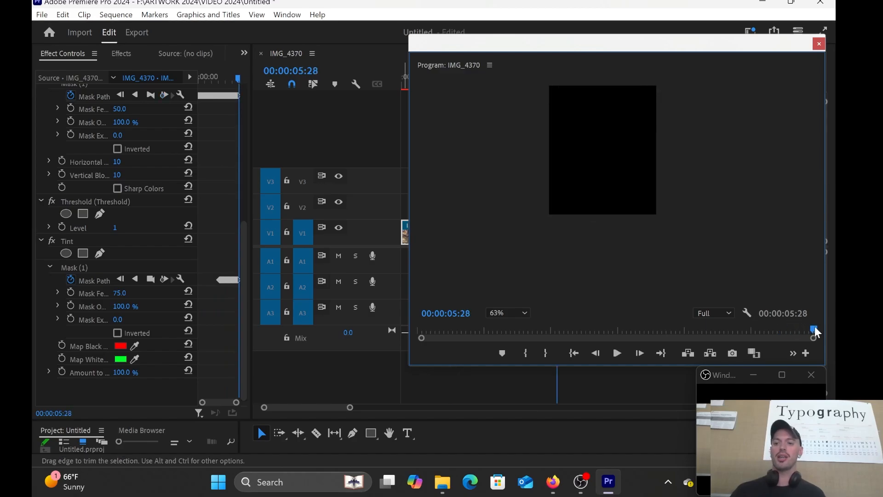
left_click_drag(812, 329, 369, 291)
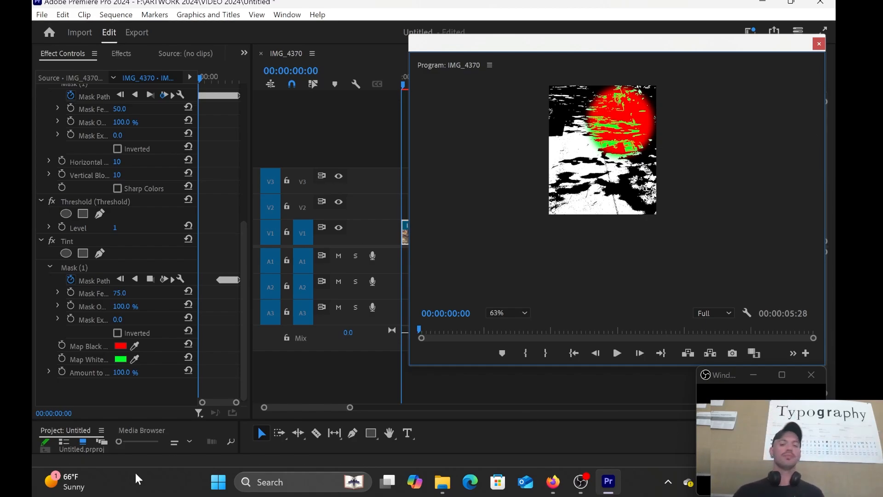
left_click(581, 481)
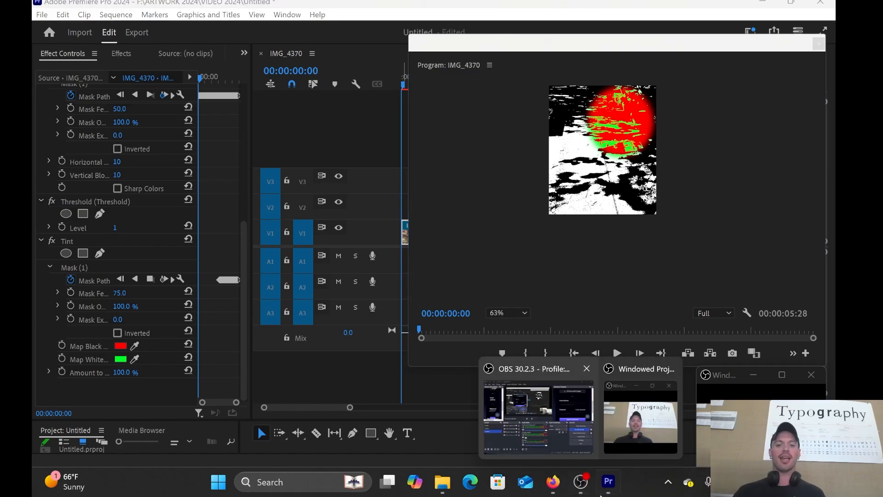